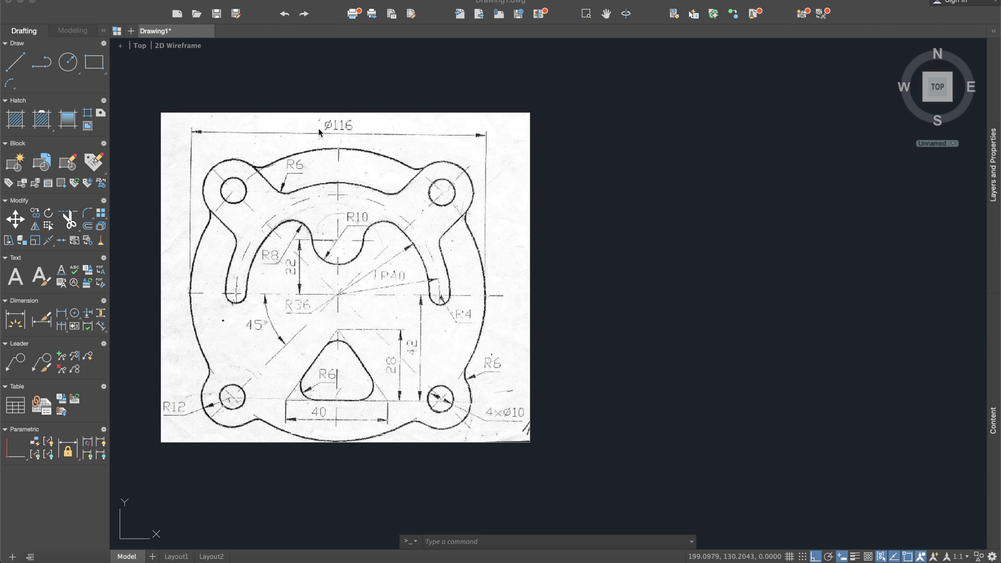
Draw the flange's outer circle, radius 58, centred to the right of the reference image
left_click(72, 70)
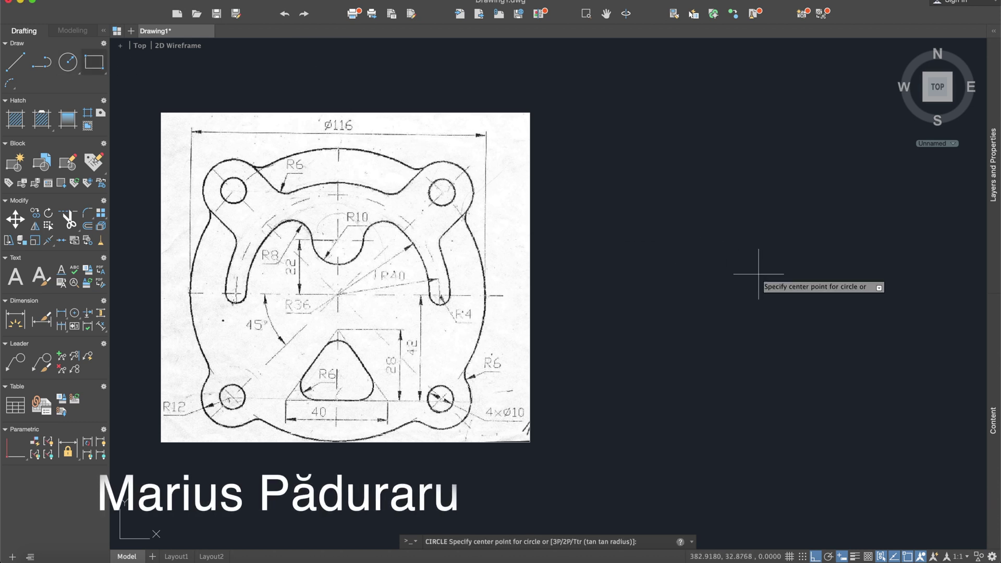
left_click(778, 280)
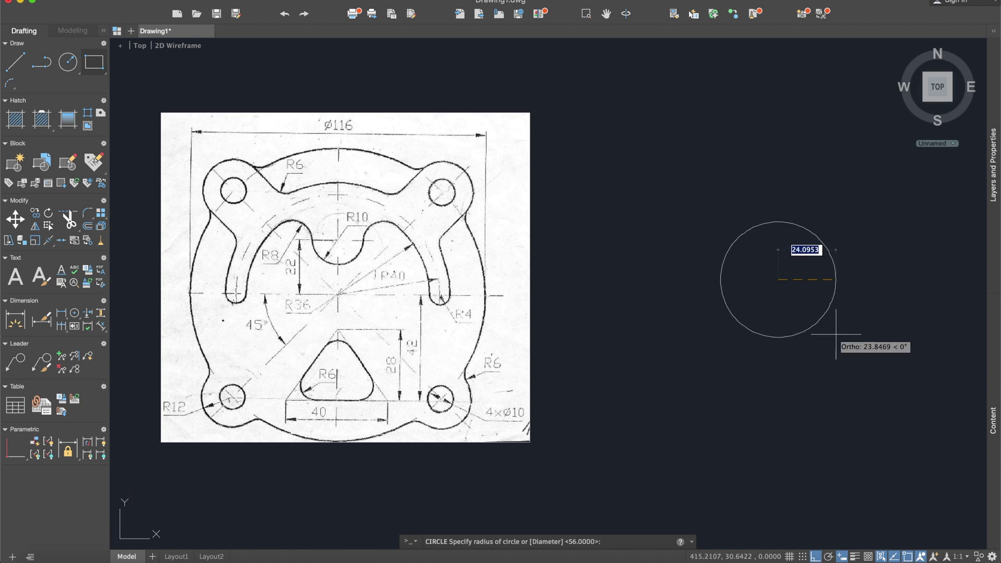
type("58")
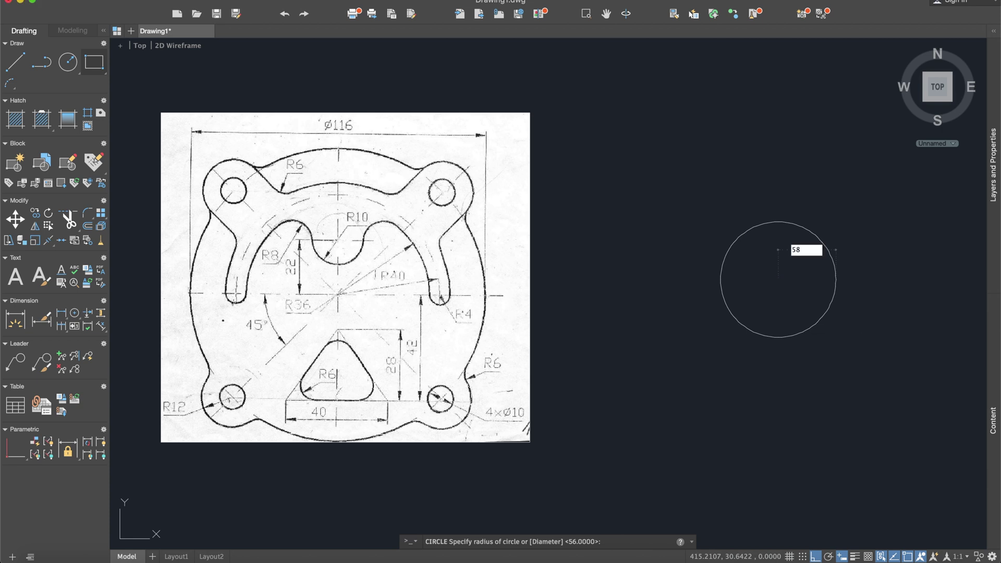
key("Return")
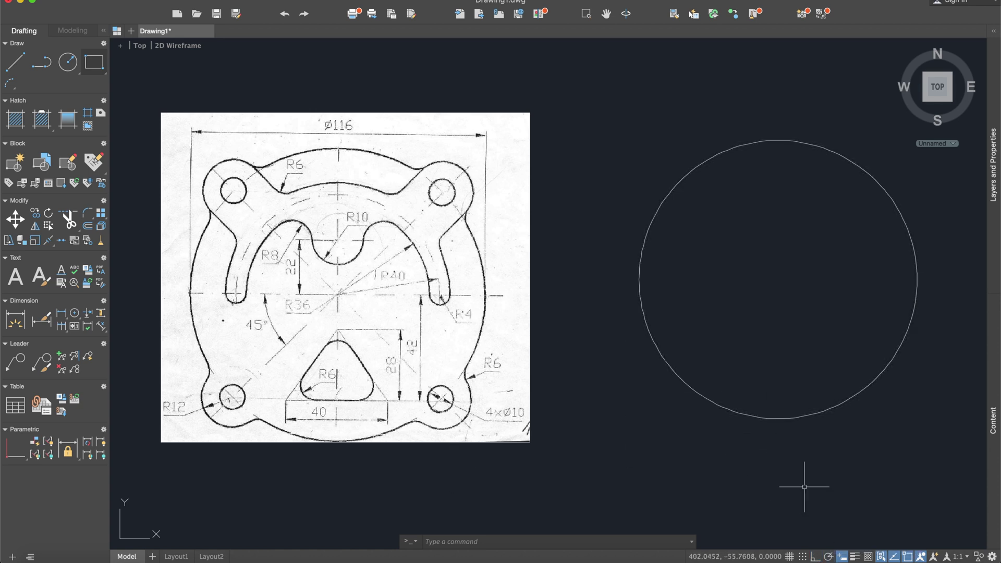
Draw an 80-long line at 45° from the outer circle's centre
left_click(16, 62)
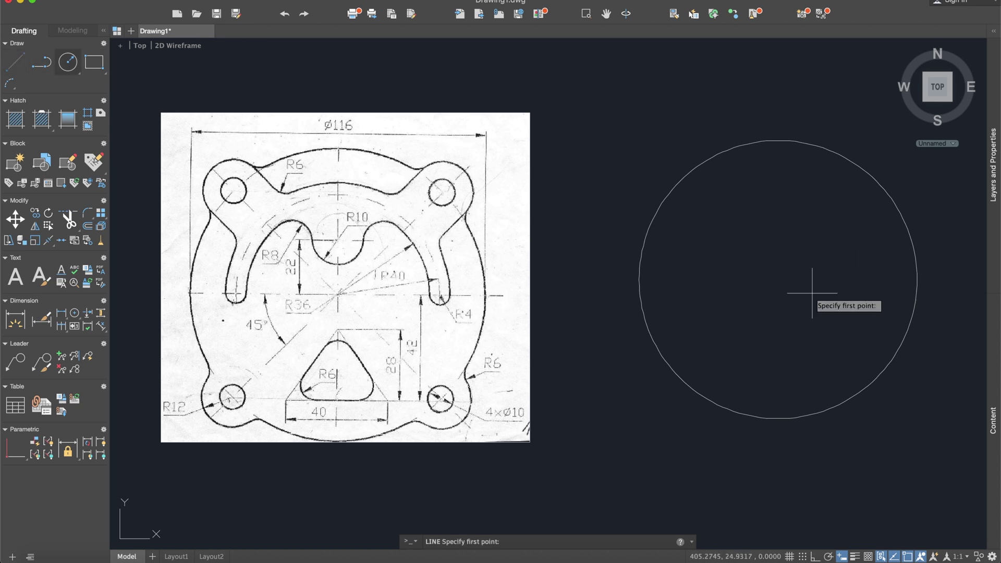
left_click(778, 280)
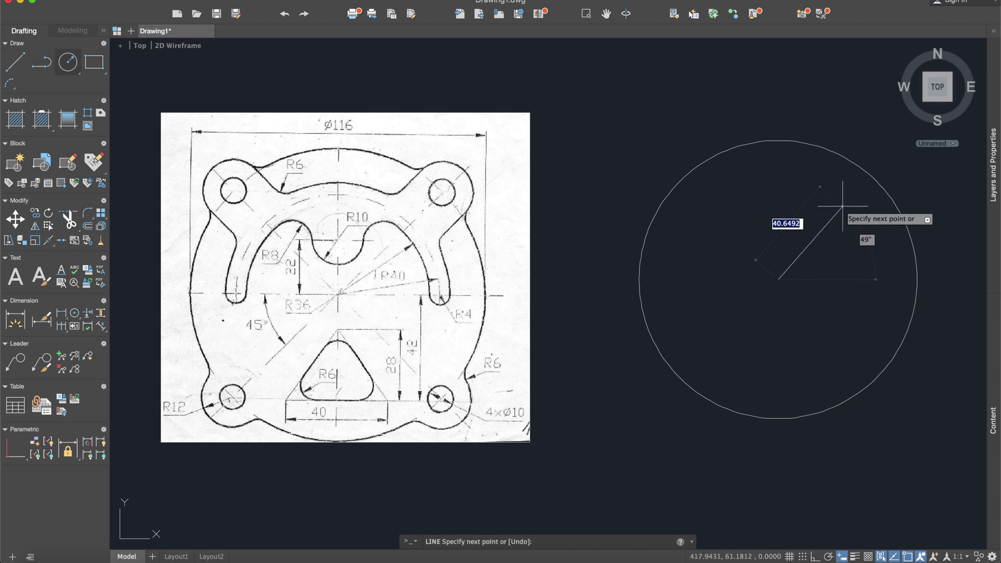
key("less")
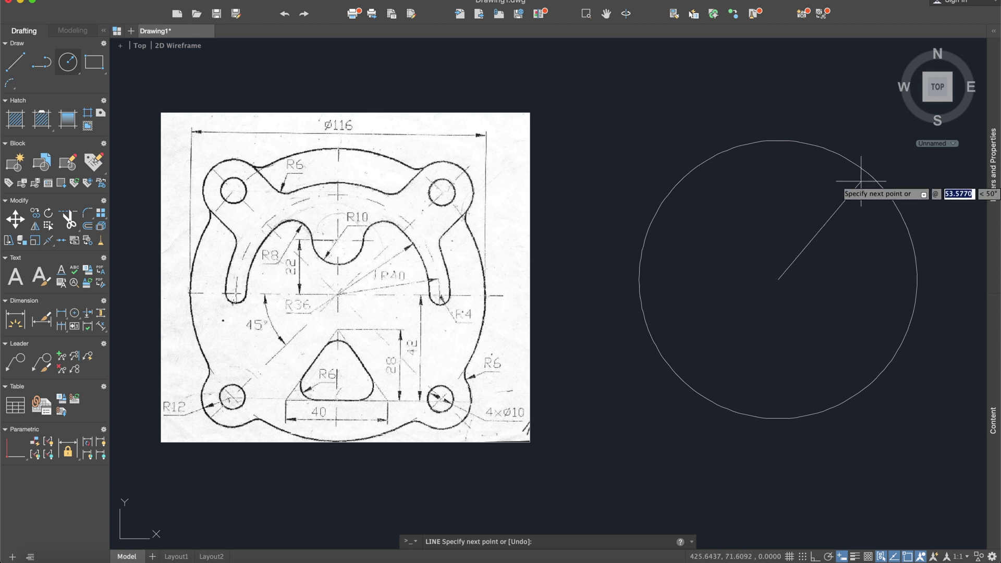
middle_click_drag(883, 167, 831, 179)
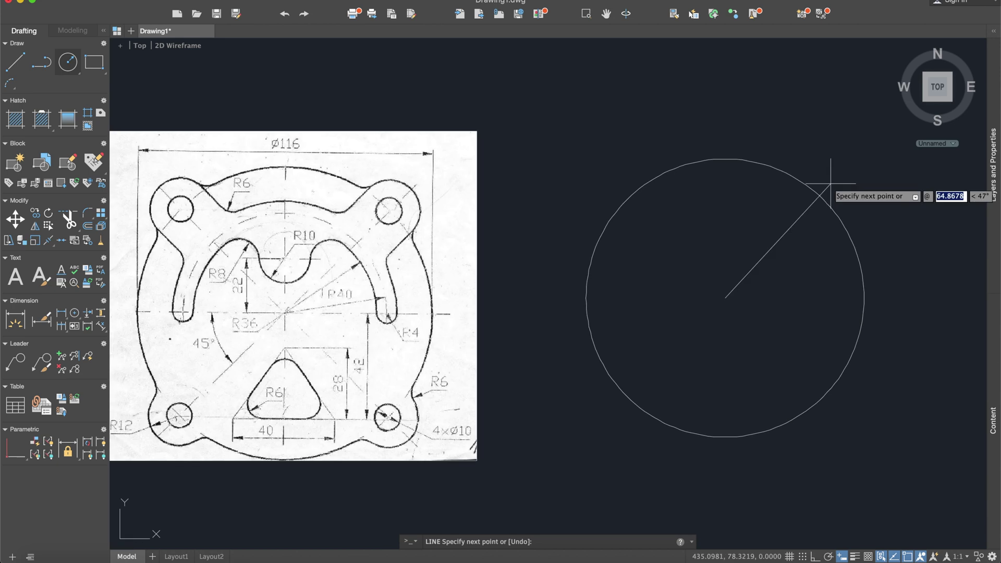
scroll(831, 180, "down", 3)
type("80")
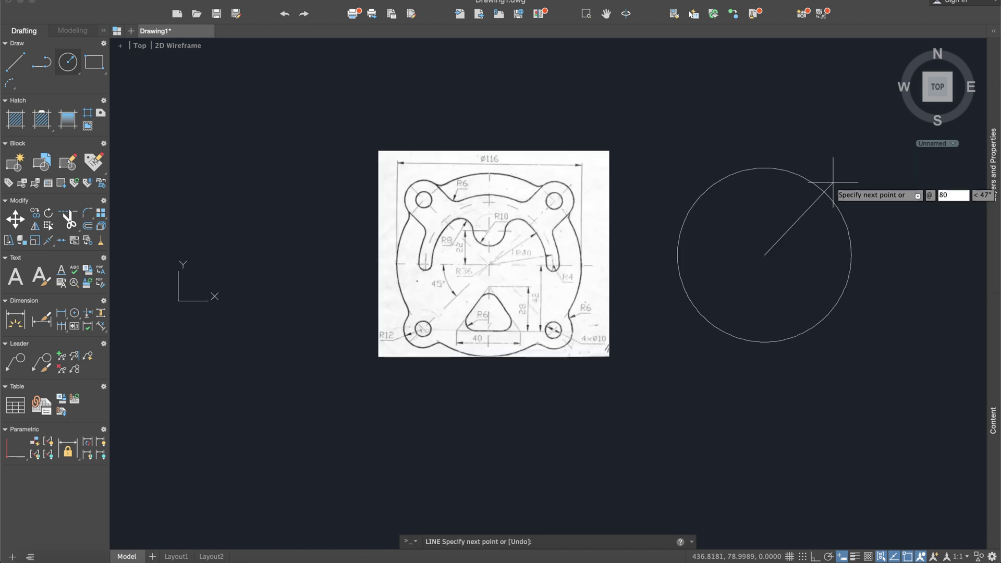
key("Tab")
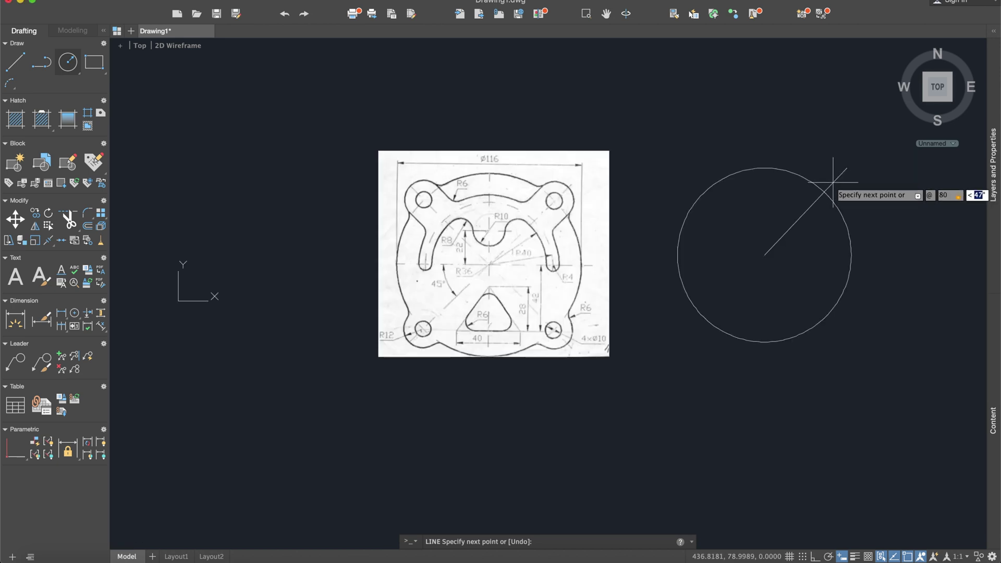
type("45")
key("Return")
key("Return")
scroll(831, 177, "up", 2)
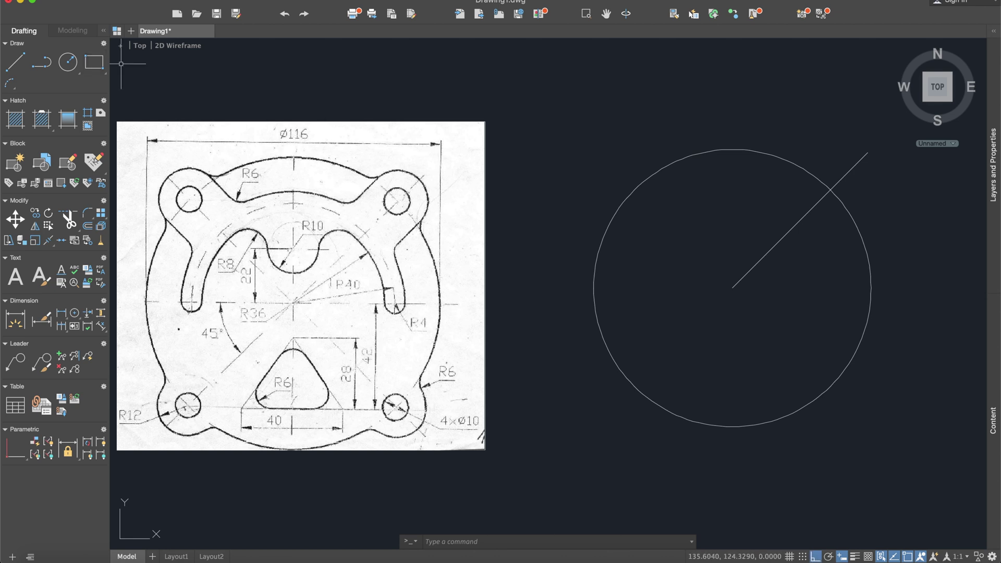
Draw a horizontal line from the circle's centre out to the right
left_click(15, 61)
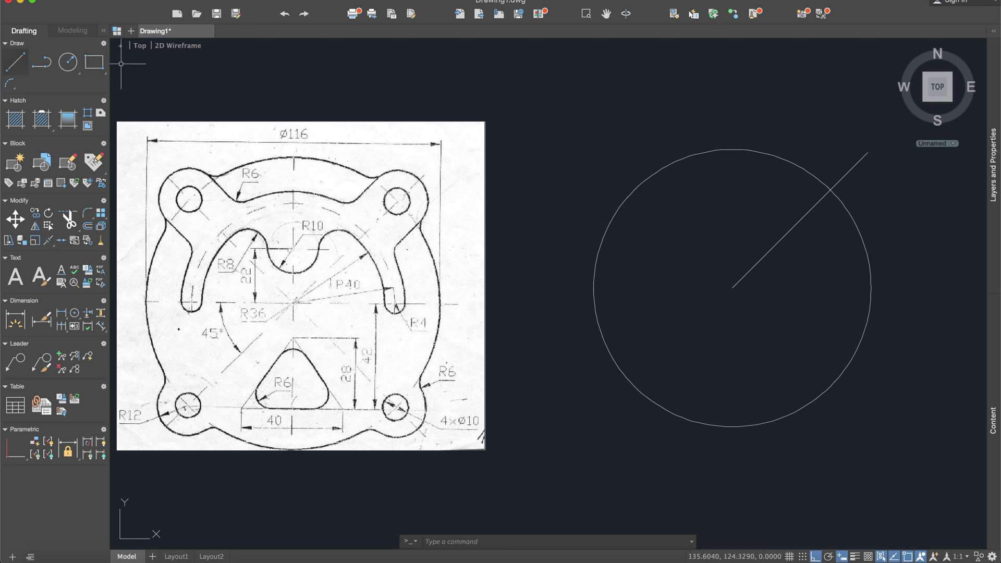
left_click(733, 287)
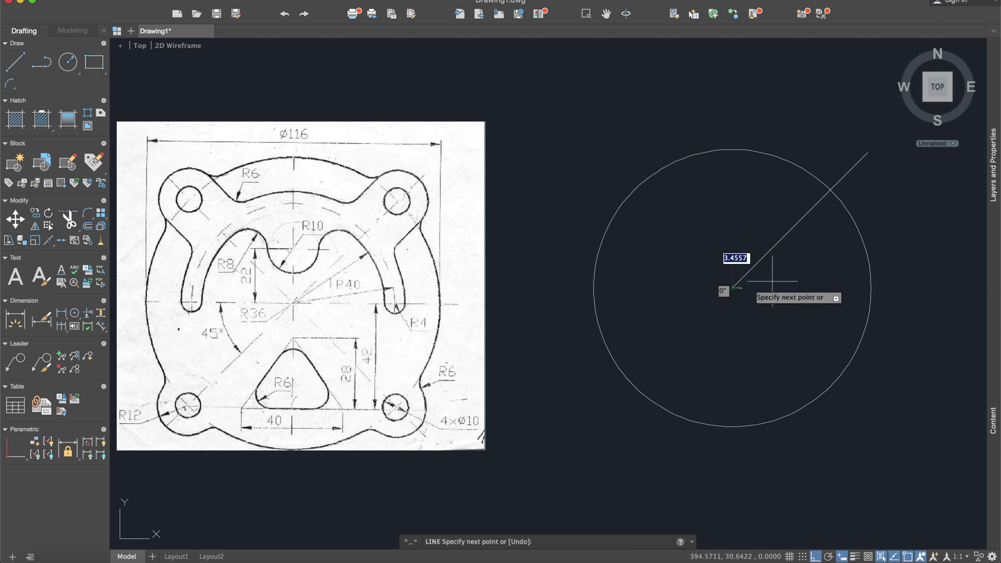
left_click(810, 279)
key("Return")
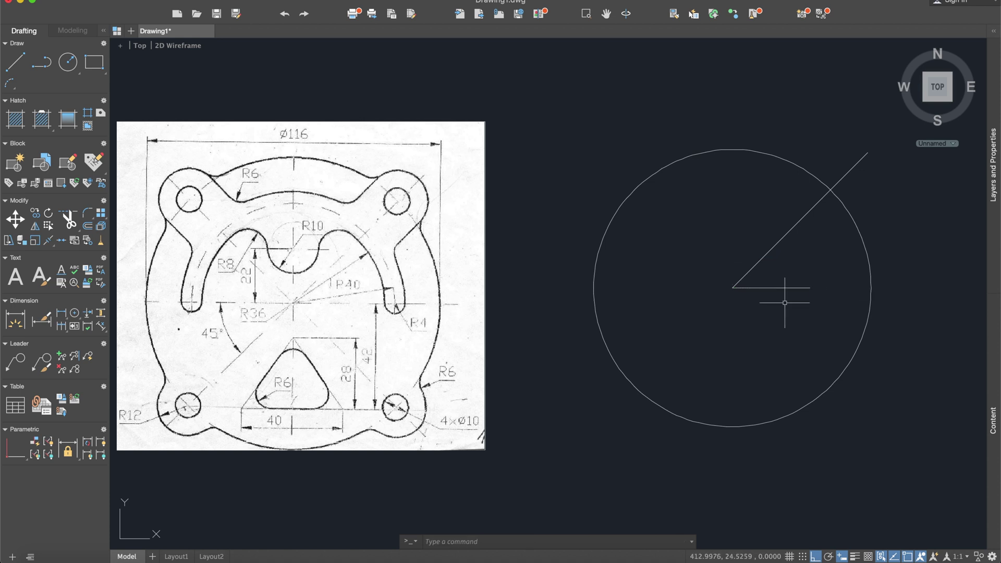
Mirror the 45° line about the horizontal line with MI to add a −45° copy, keeping the original
type("mirro")
key("Return")
left_click(781, 278)
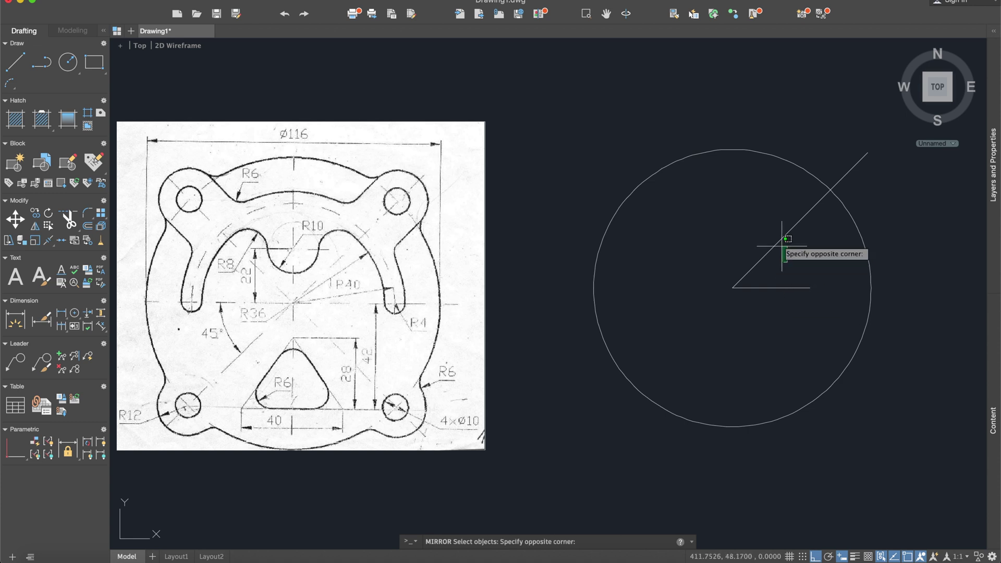
left_click(751, 237)
key("Return")
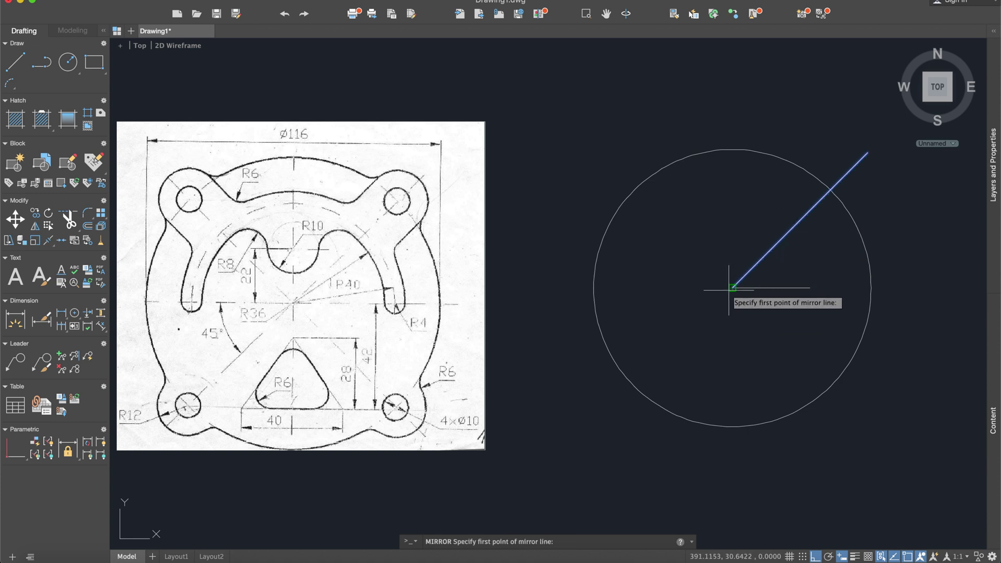
left_click(732, 287)
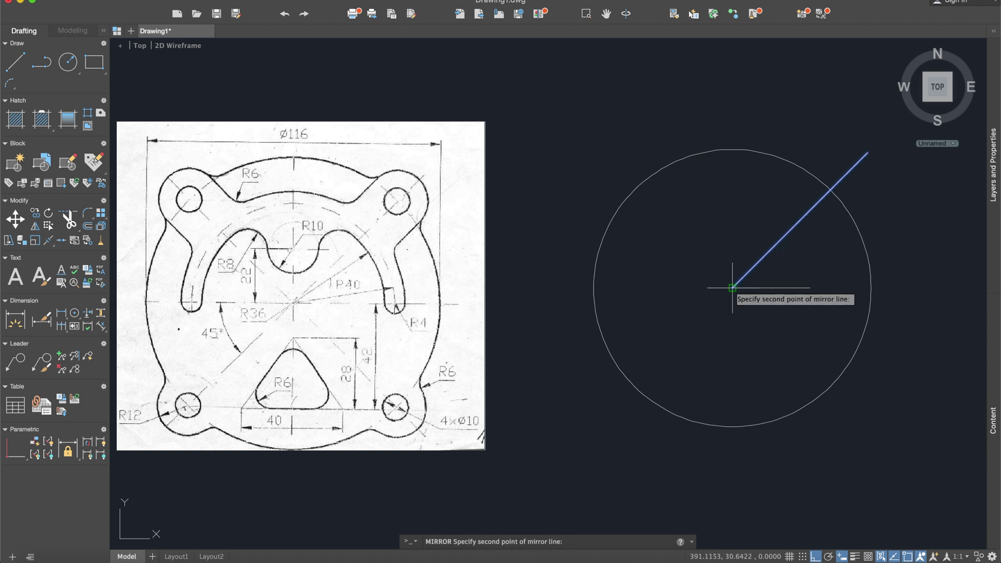
left_click(810, 288)
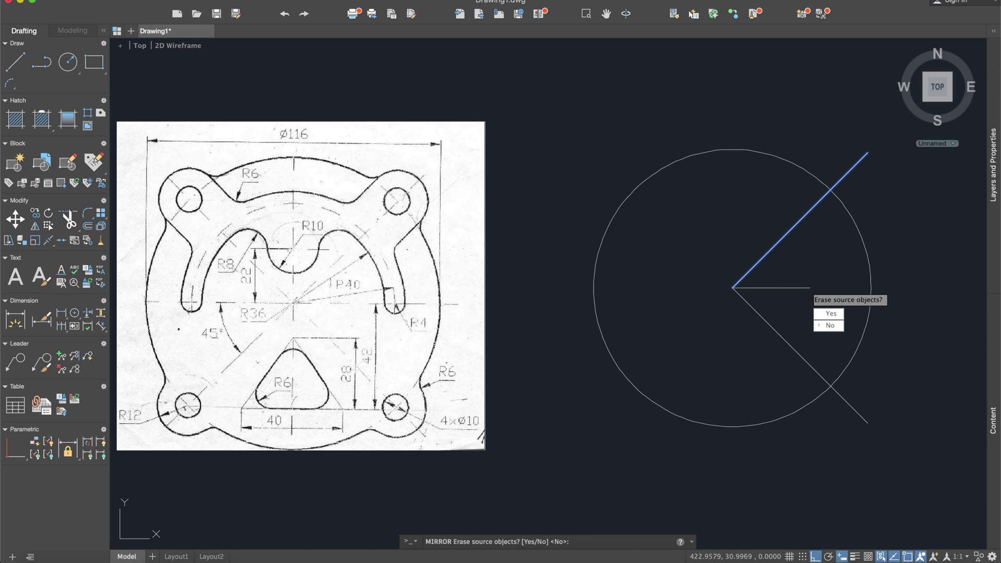
left_click(831, 326)
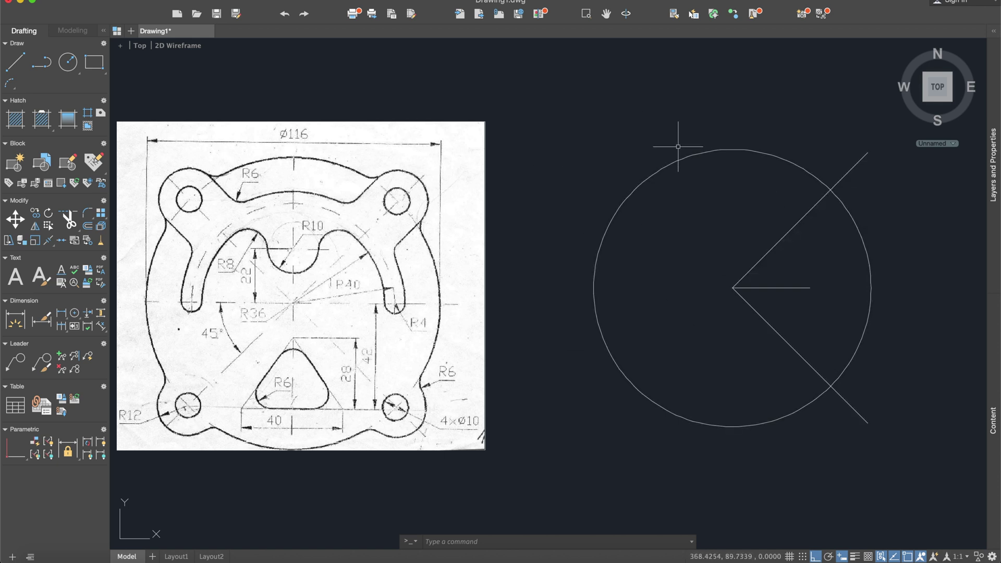
Add a radius-5 bolt hole and radius-12 boss where the upper diagonal meets the outer circle
left_click(67, 62)
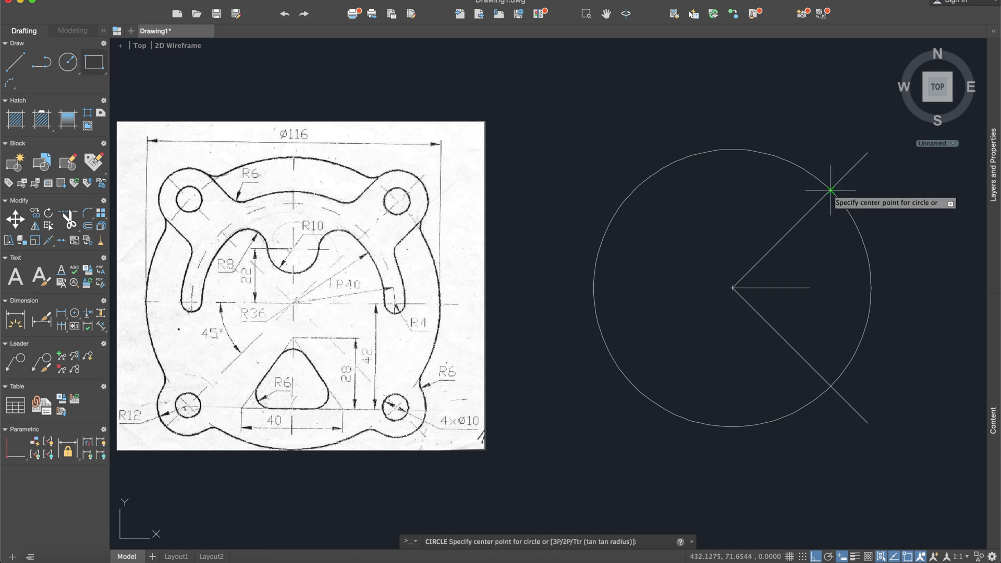
left_click(831, 190)
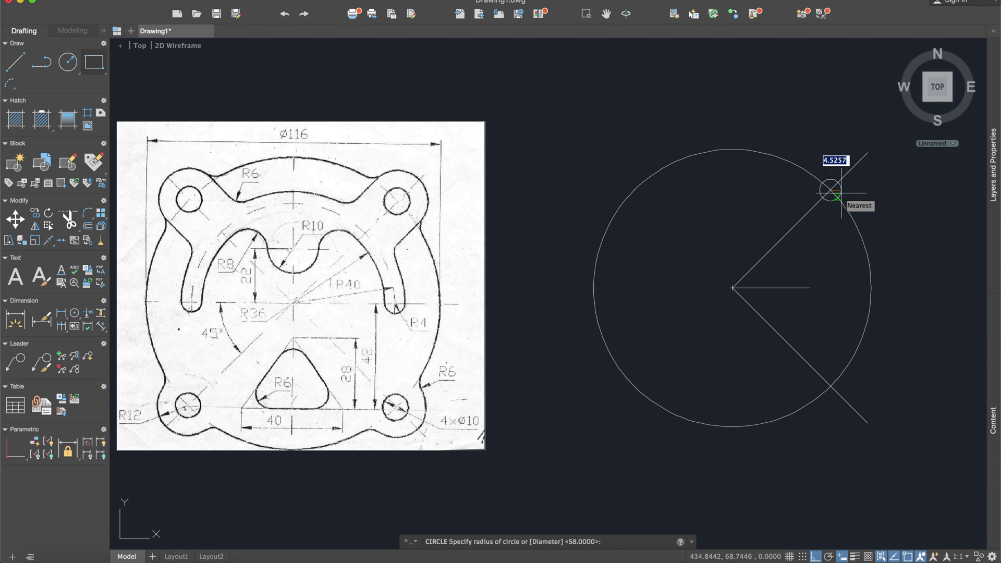
type("5")
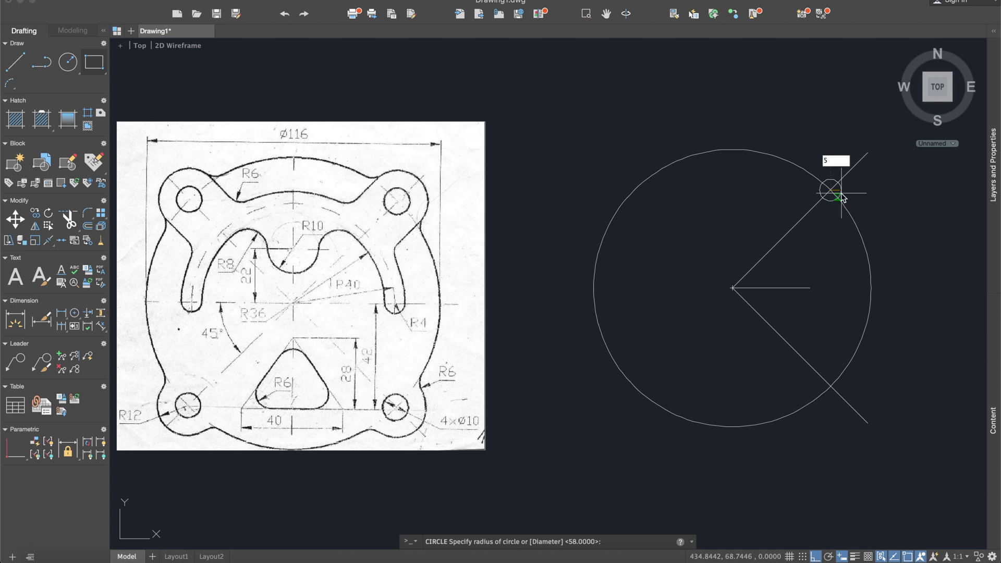
key("Return")
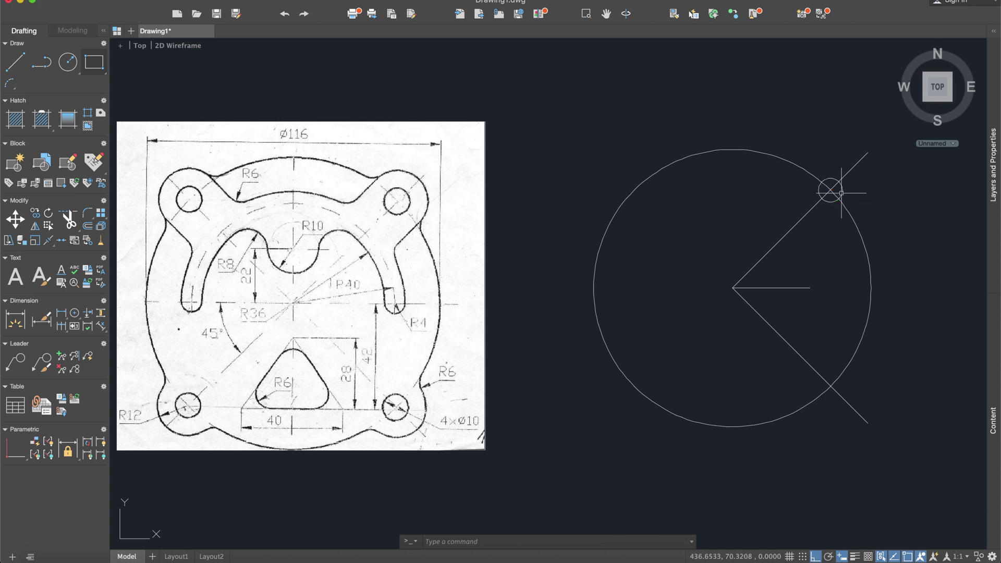
left_click(71, 62)
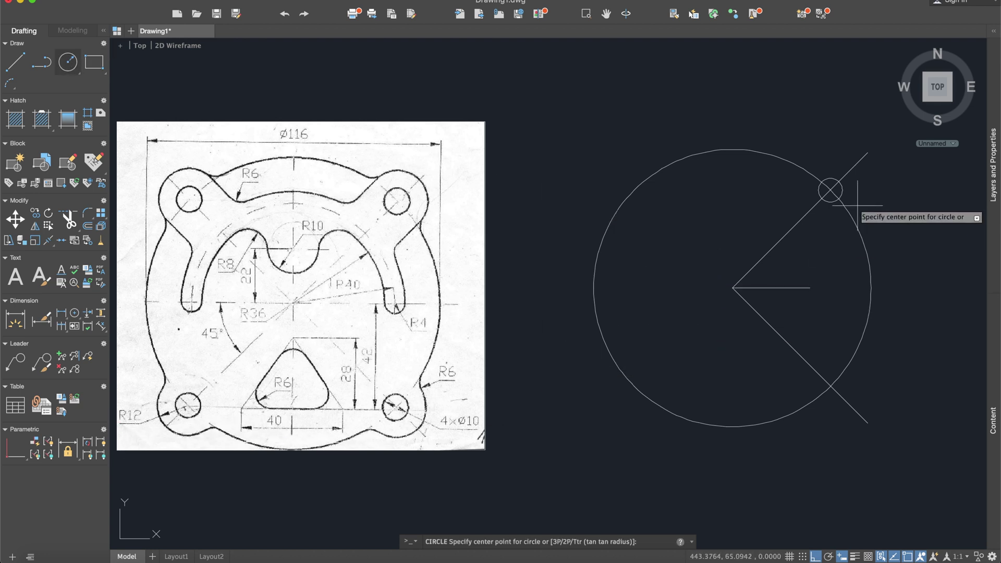
left_click(843, 191)
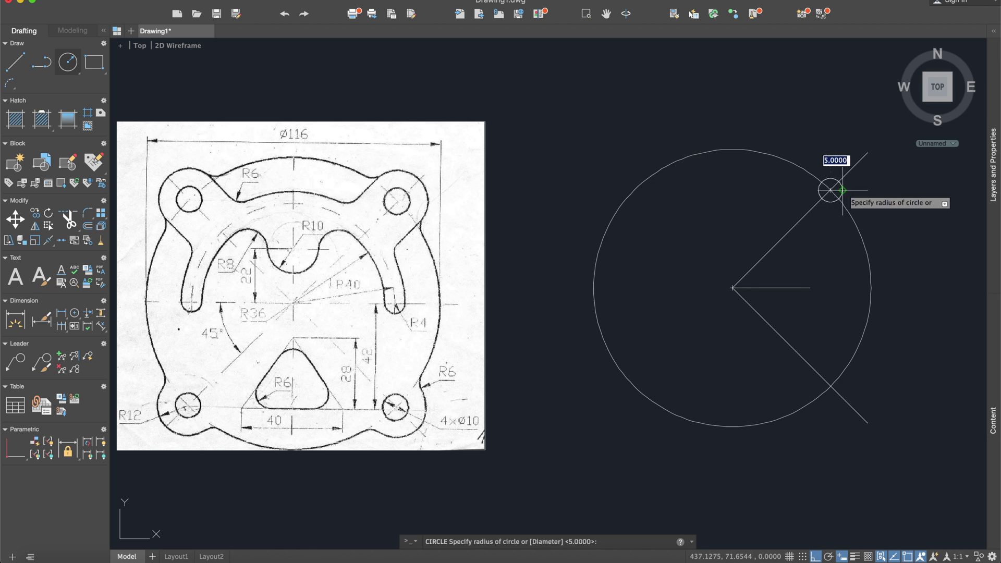
key("Return")
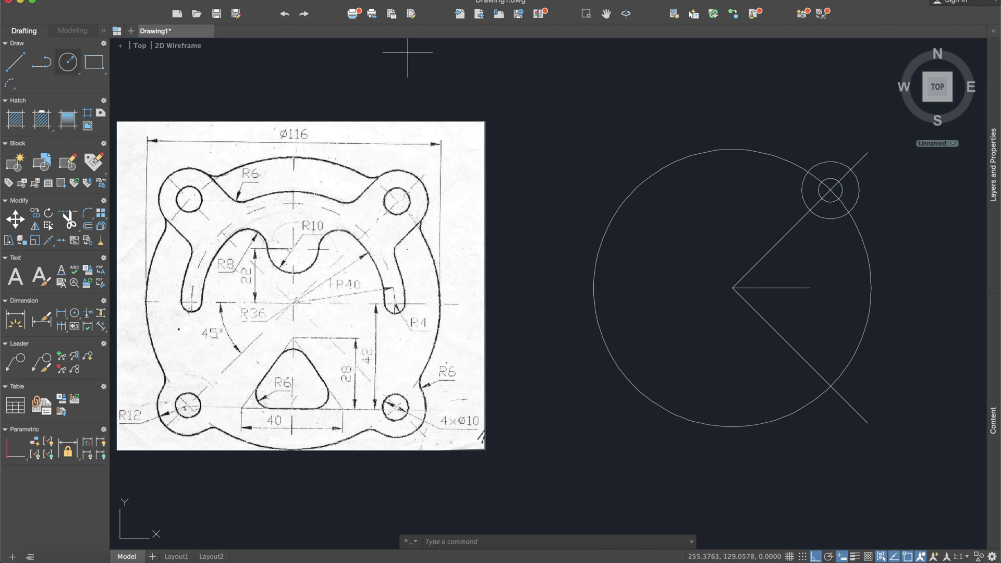
Add a radius-5 bolt hole and radius-12 boss where the lower diagonal meets the outer circle
key("Return")
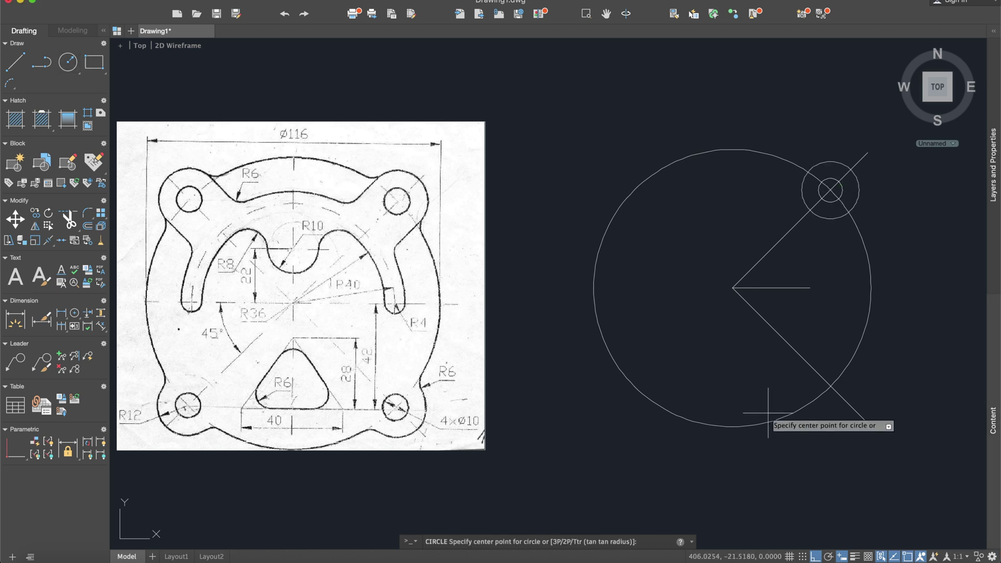
left_click(831, 387)
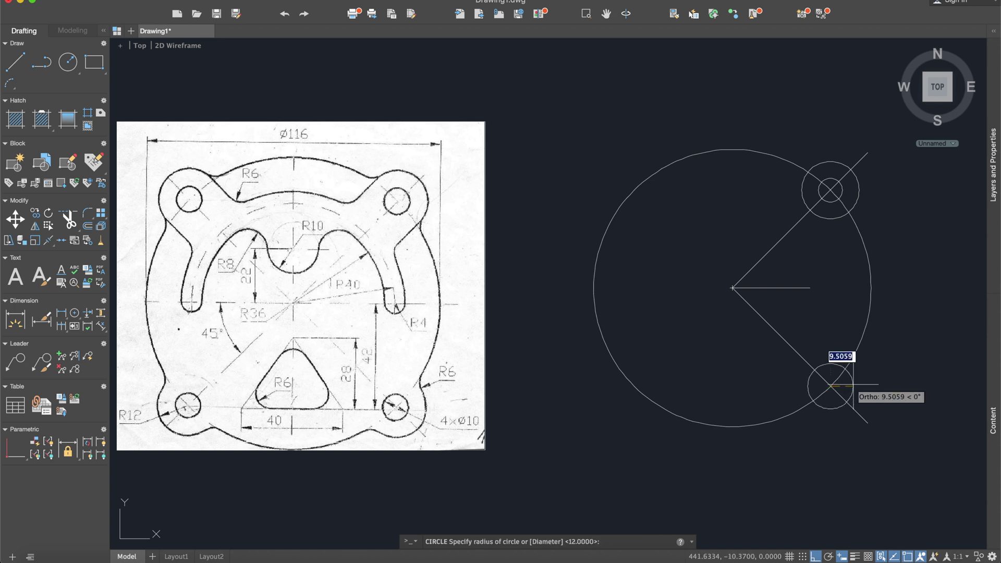
type("5")
key("Return")
key("Return")
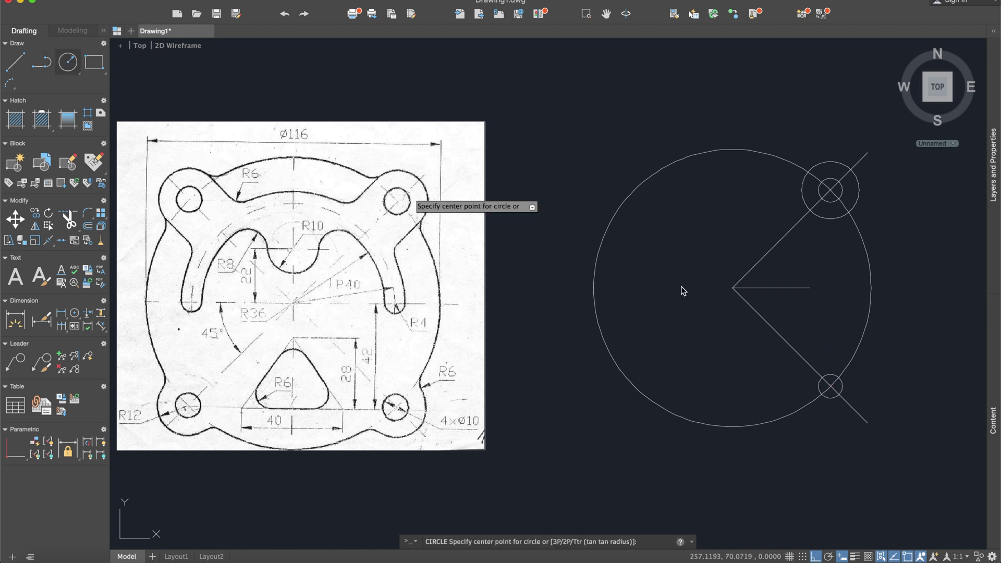
left_click(831, 387)
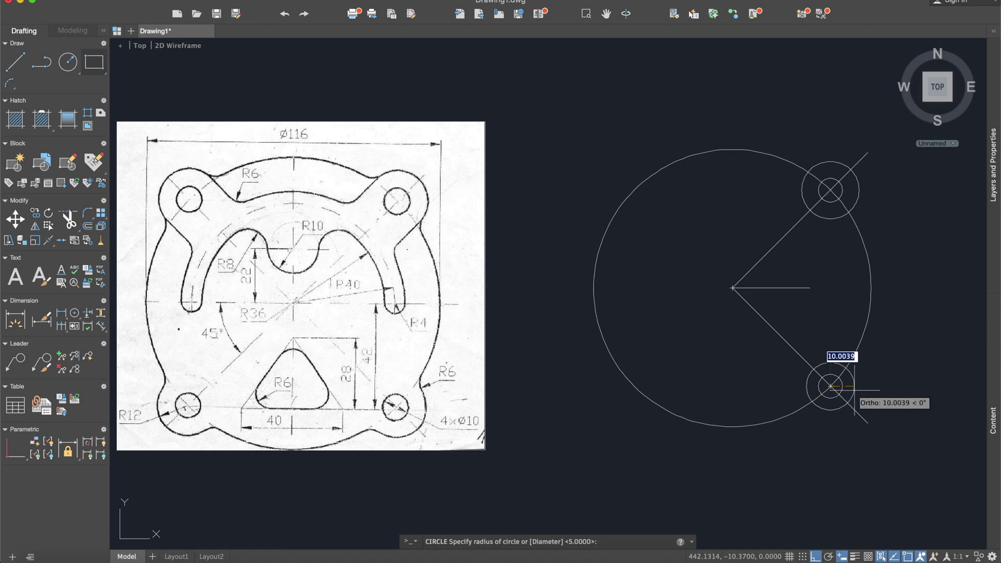
type("12")
key("Return")
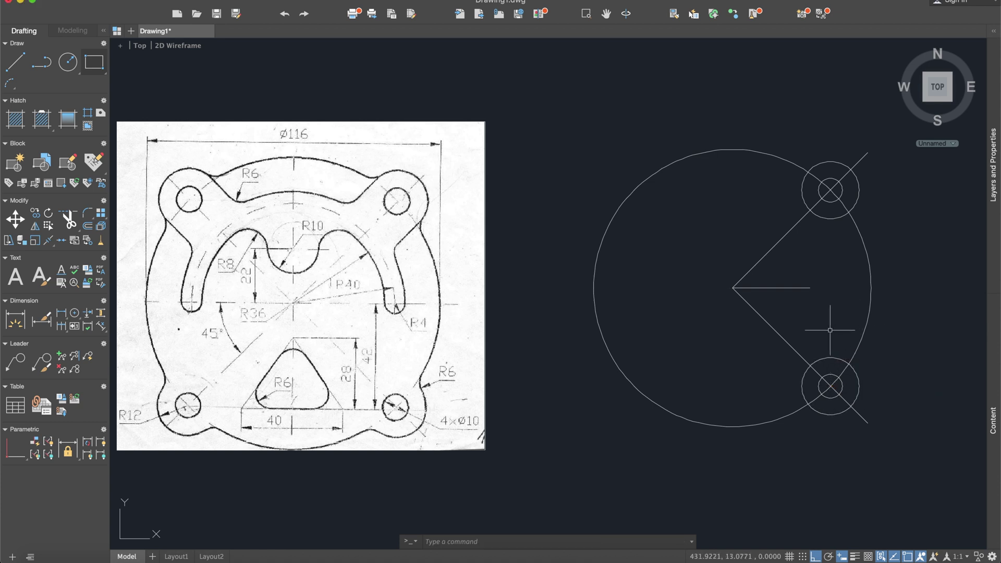
Delete the horizontal line through the centre
left_click(806, 300)
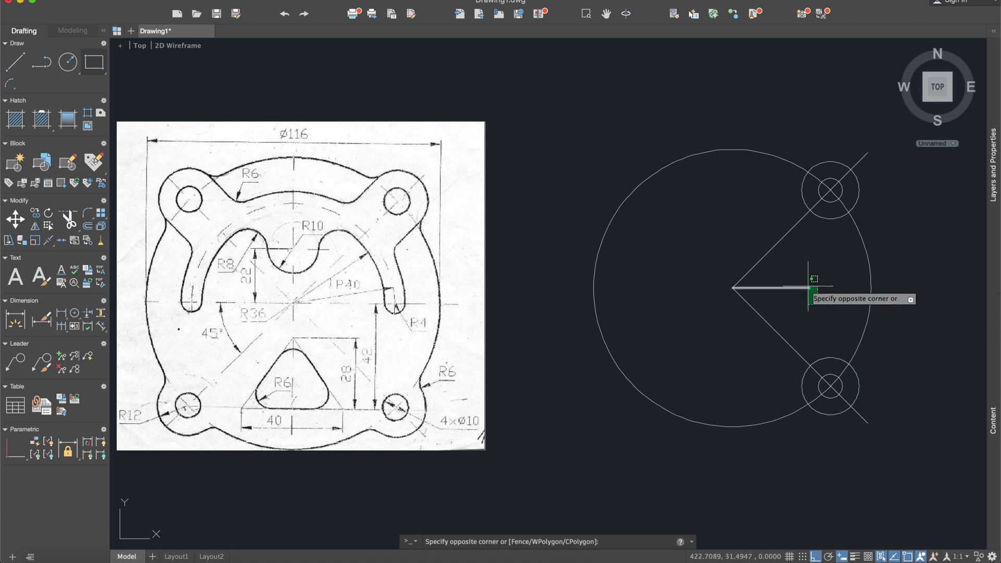
left_click(746, 282)
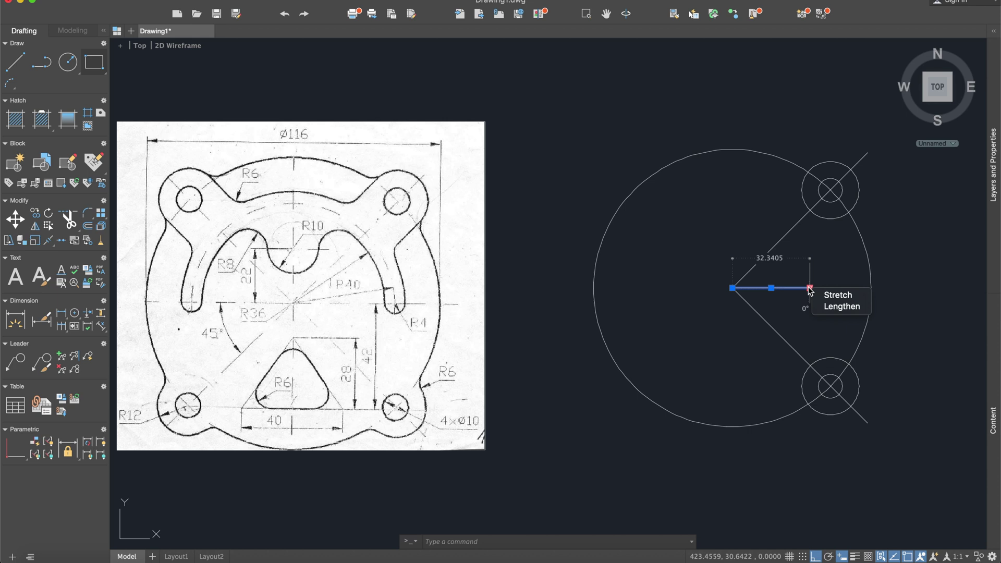
key("Delete")
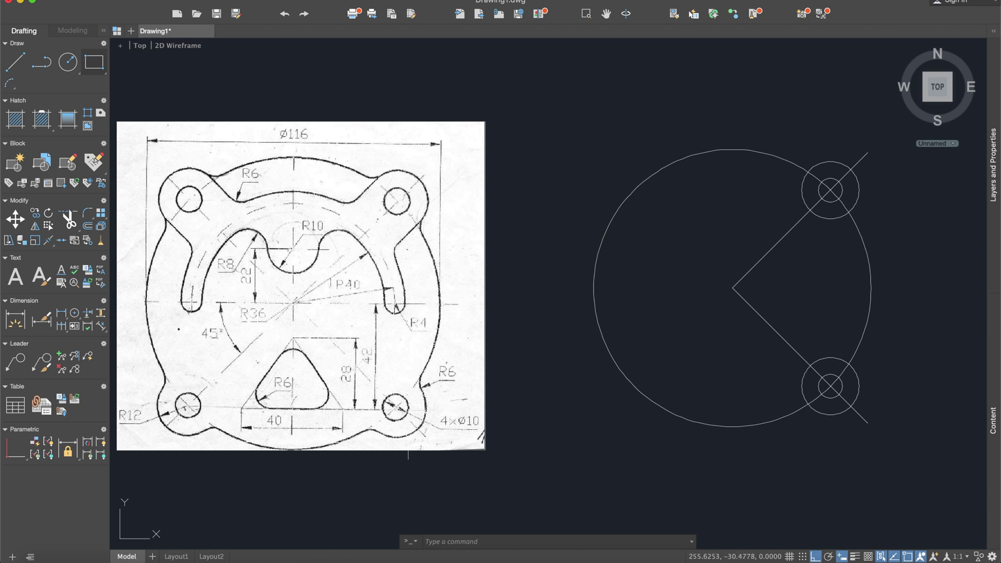
Fillet the outer circle into the upper boss with a radius-6 fillet on one side
type("fillet")
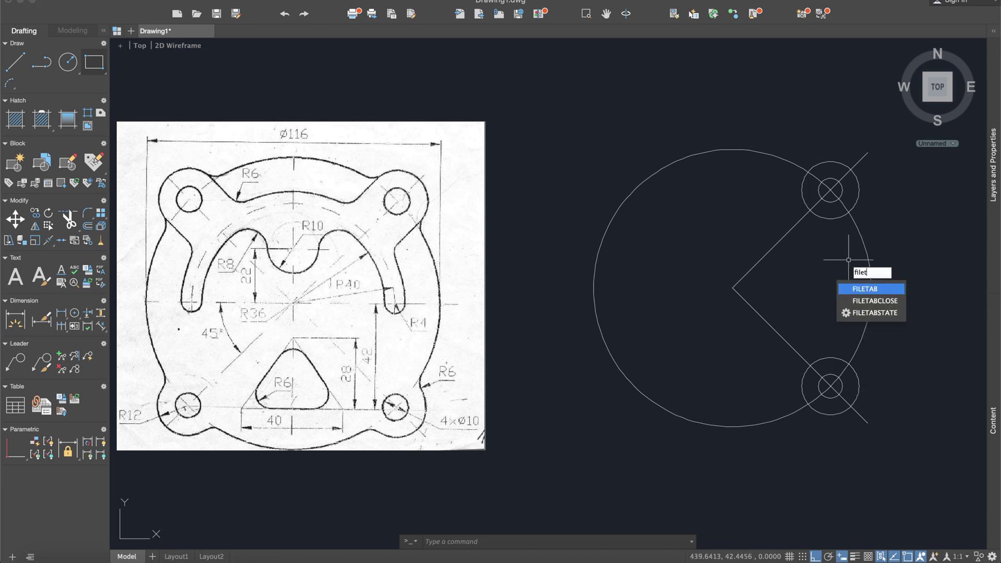
key("Escape")
type("r")
key("Escape")
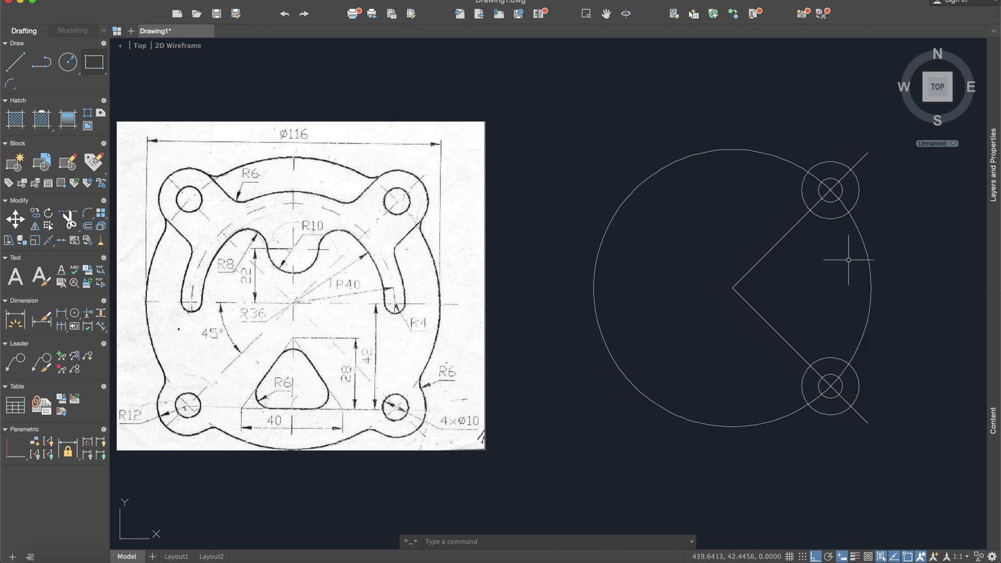
type("6")
key("Return")
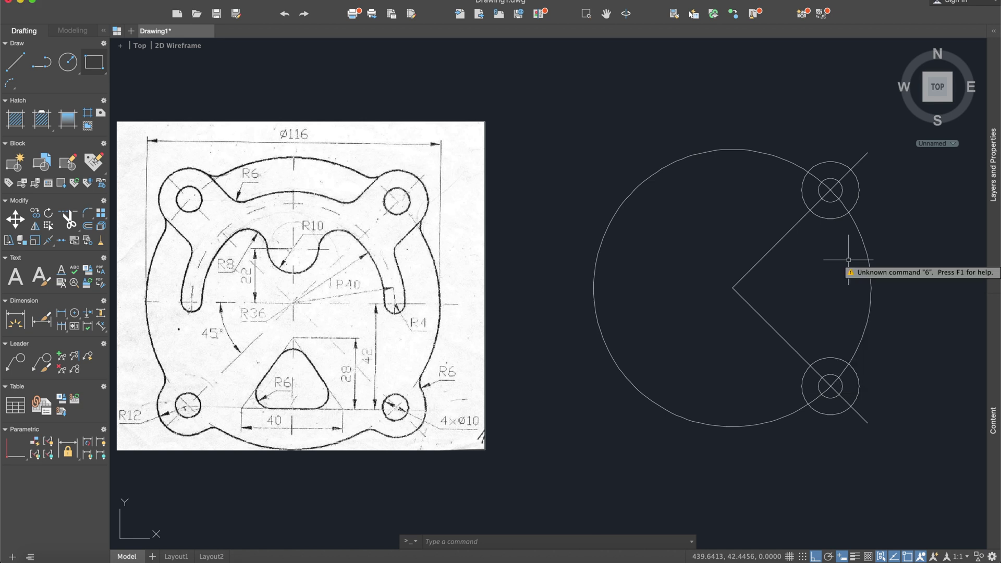
left_click(857, 222)
key("Escape")
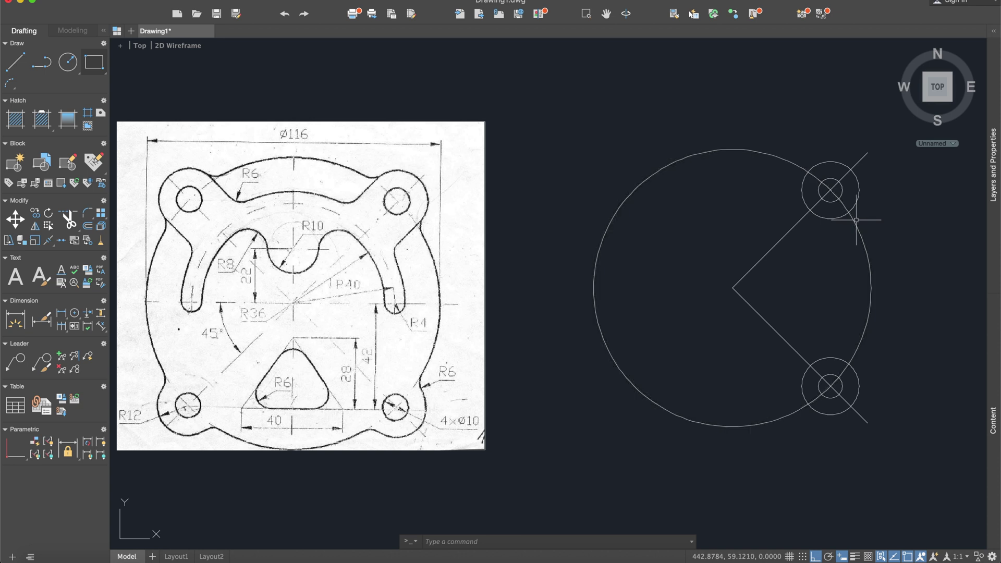
type("fillet")
key("Return")
type("r")
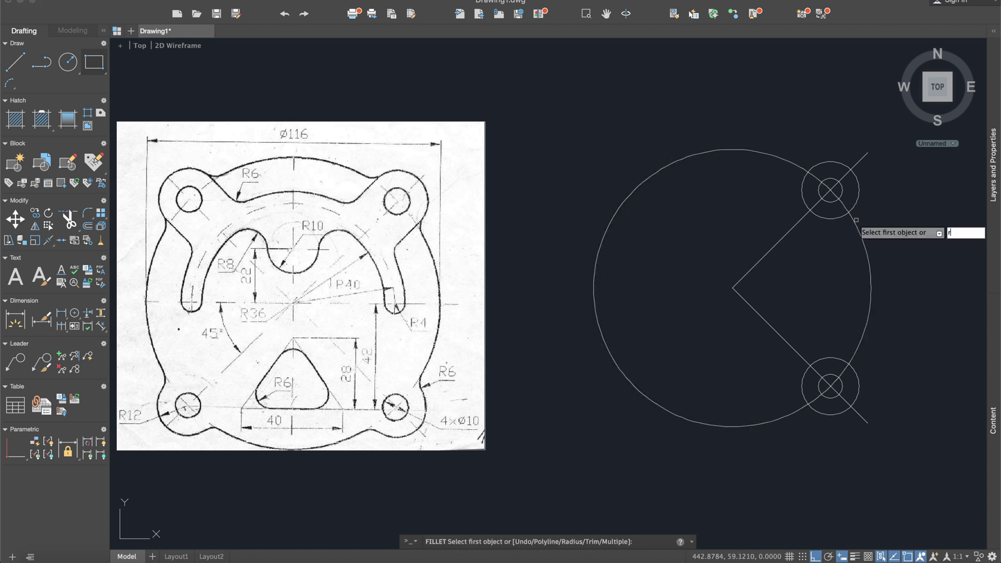
key("Return")
key("Return")
left_click(857, 220)
left_click(858, 204)
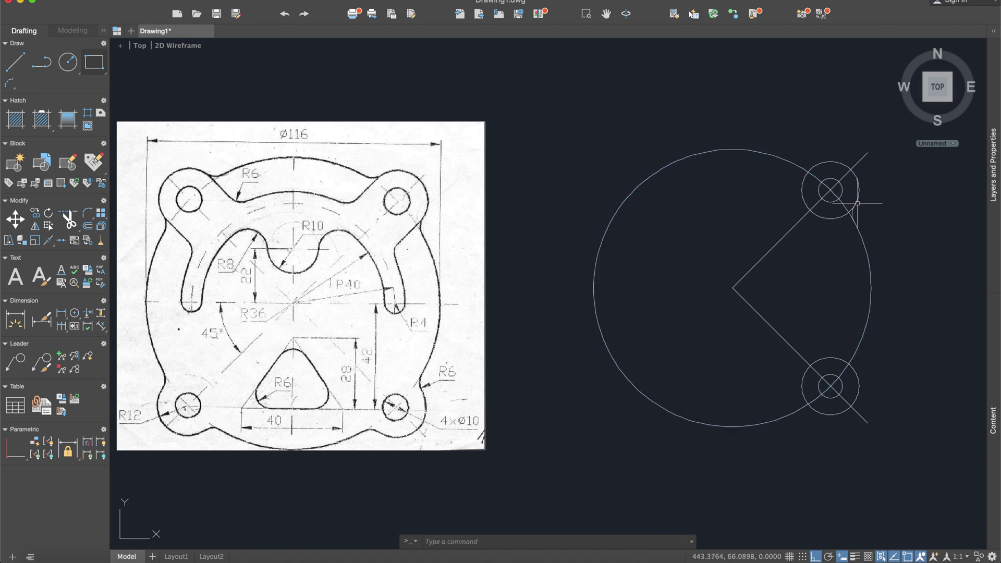
scroll(856, 214, "up", 5)
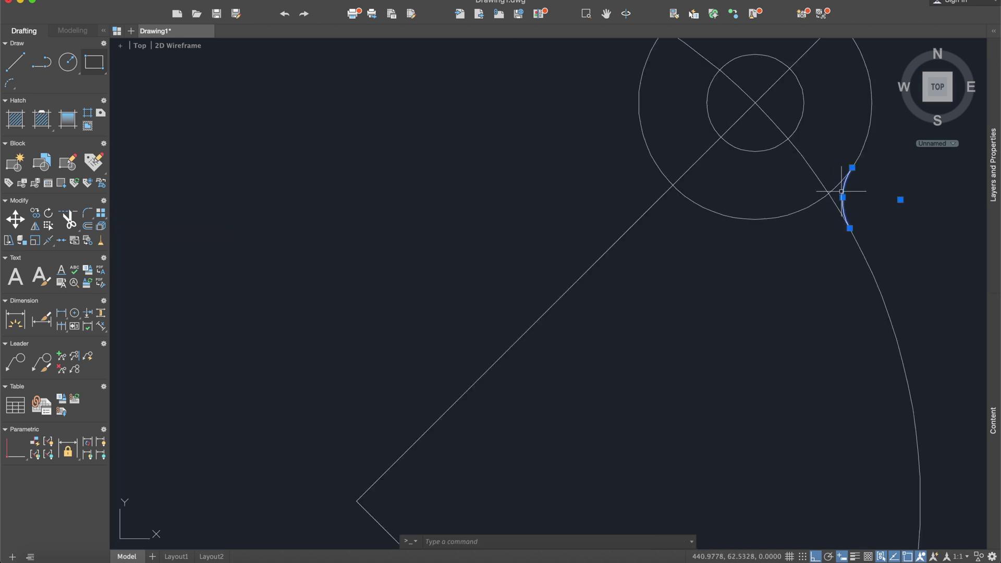
scroll(842, 191, "down", 4)
key("Escape")
Add the R6 fillet between the upper boss and outer circle on the other side
type("fillet")
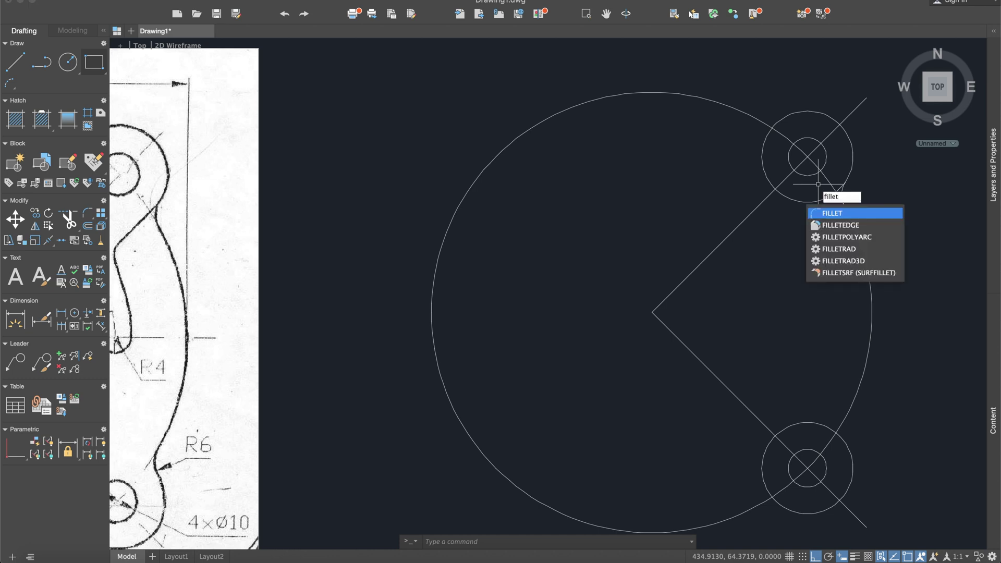
key("Return")
type("r")
key("Return")
type("6")
key("Return")
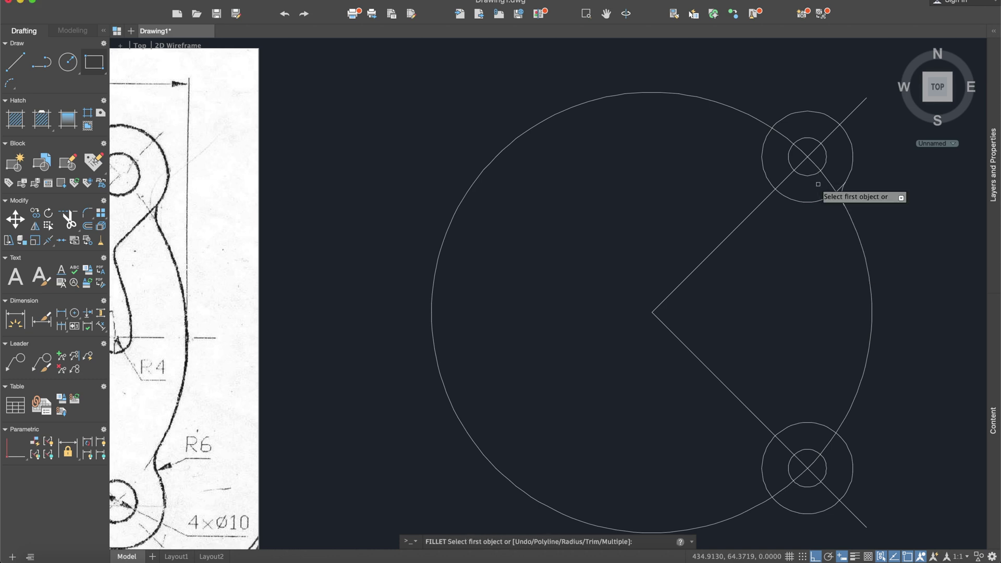
left_click(784, 119)
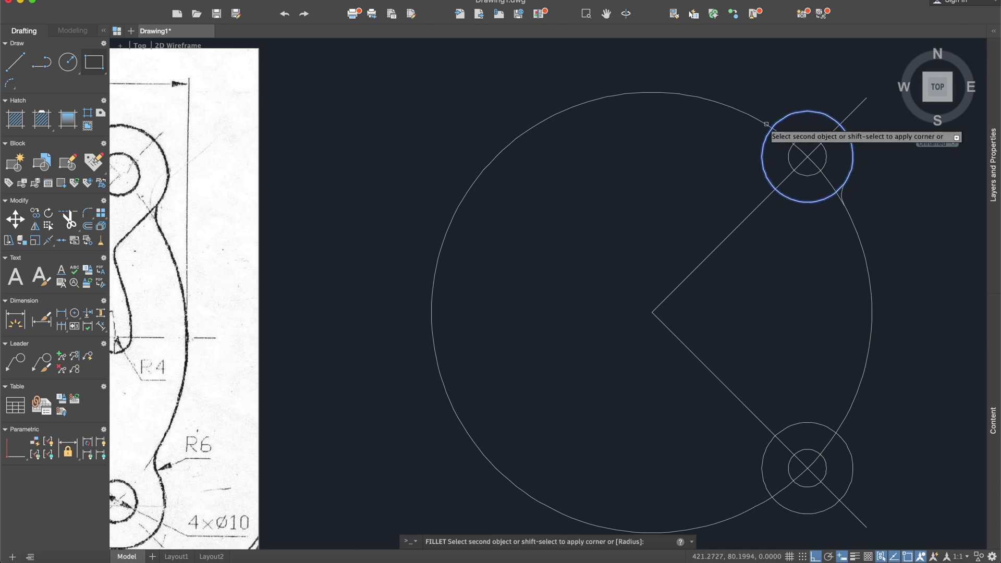
left_click(767, 125)
scroll(869, 272, "down", 2)
Fillet the outer circle into the lower boss with radius 6 on one side
type("fillet")
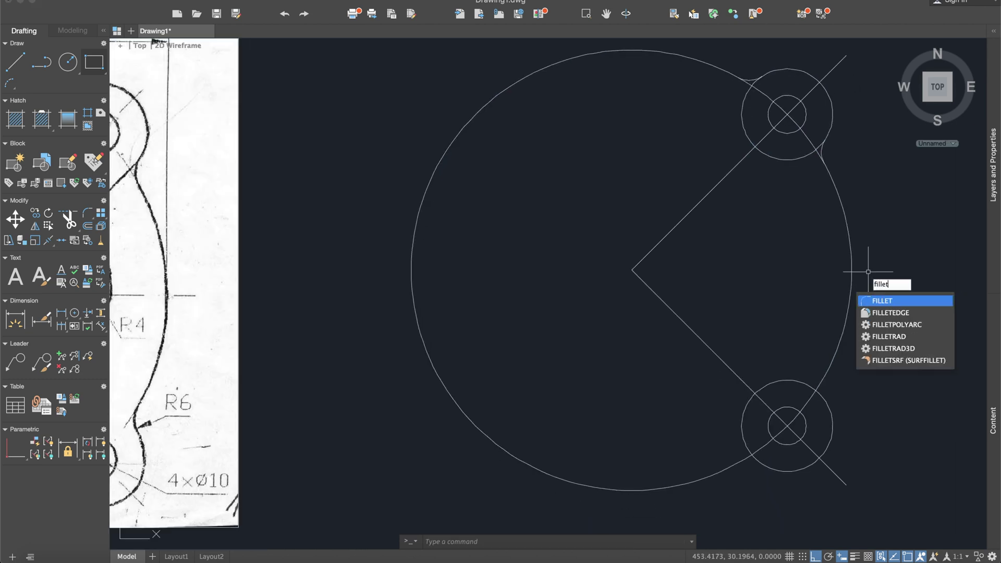
key("Return")
type("r")
key("Return")
type("6")
key("Return")
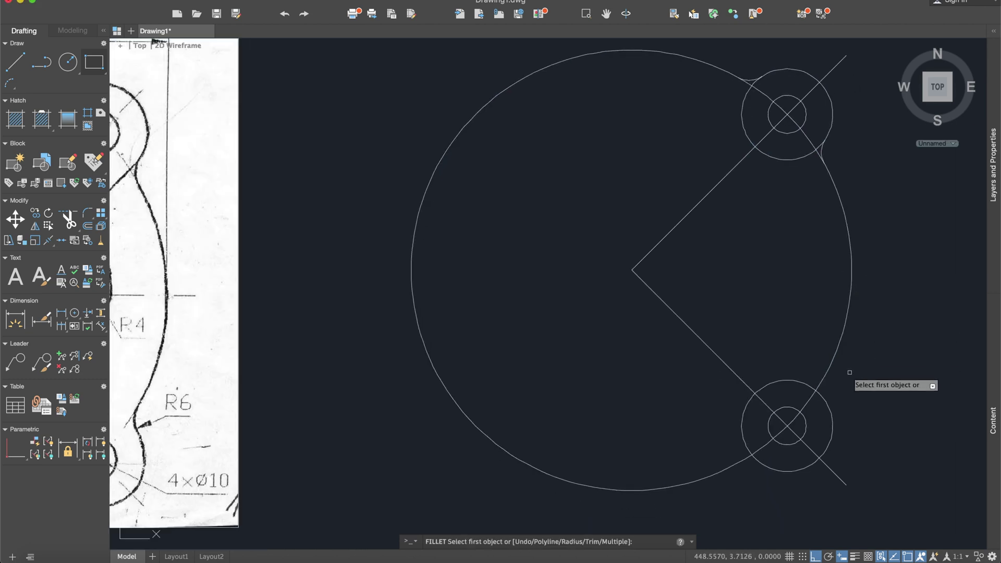
left_click(827, 391)
left_click(820, 401)
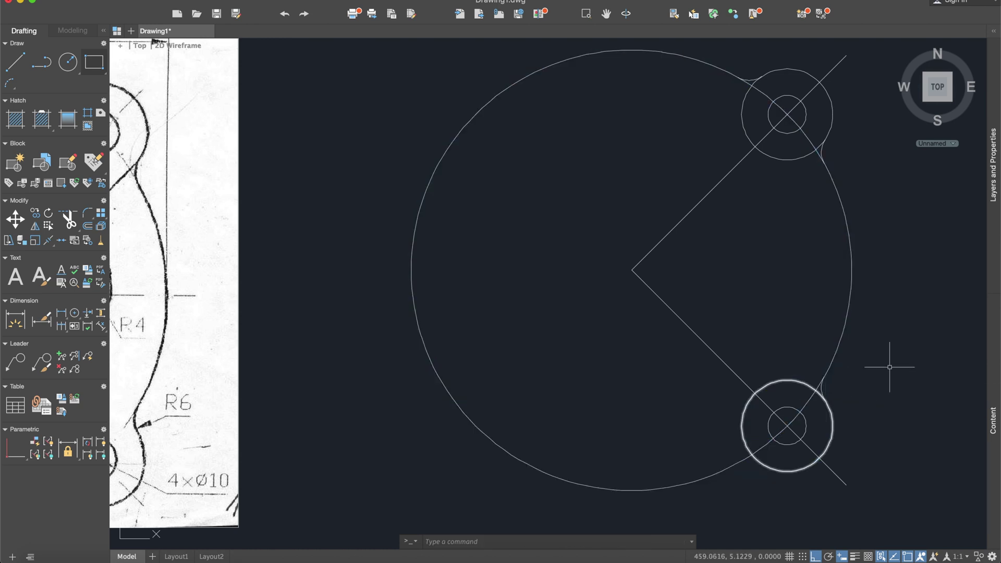
Add the R6 fillet between the lower boss and outer circle on the other side
type("fillet")
key("Return")
type("r")
key("Return")
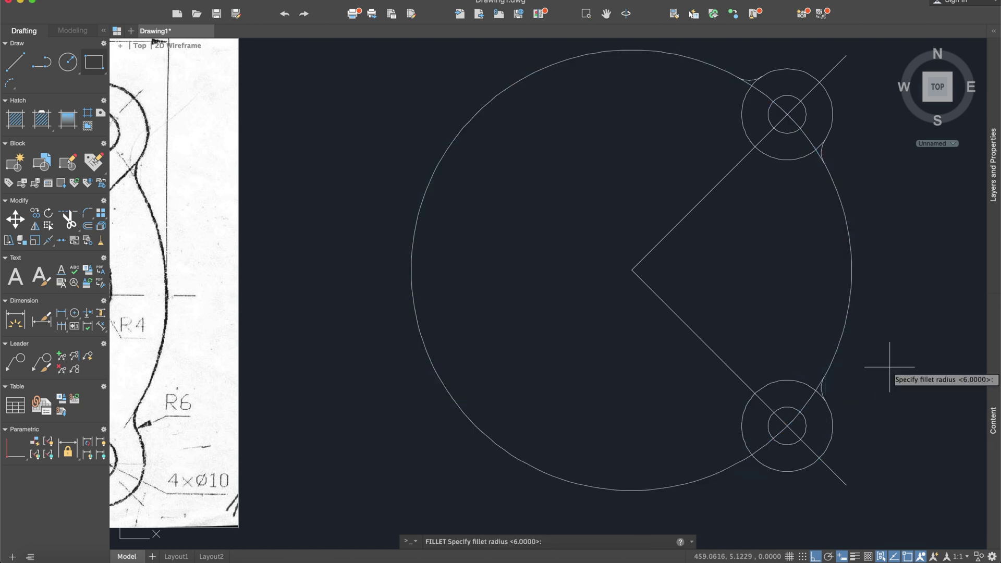
key("Return")
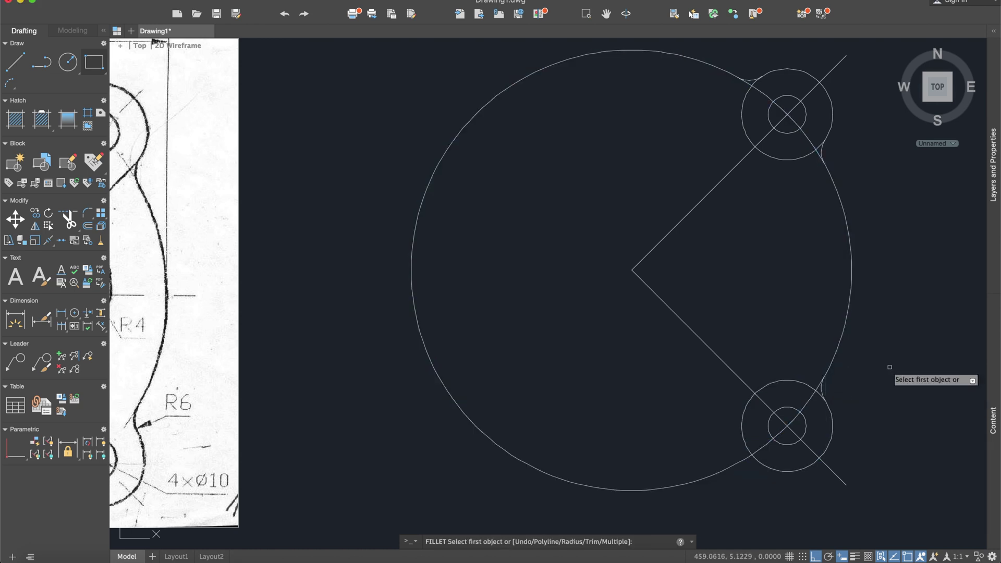
left_click(781, 471)
left_click(738, 461)
scroll(838, 353, "down", 2)
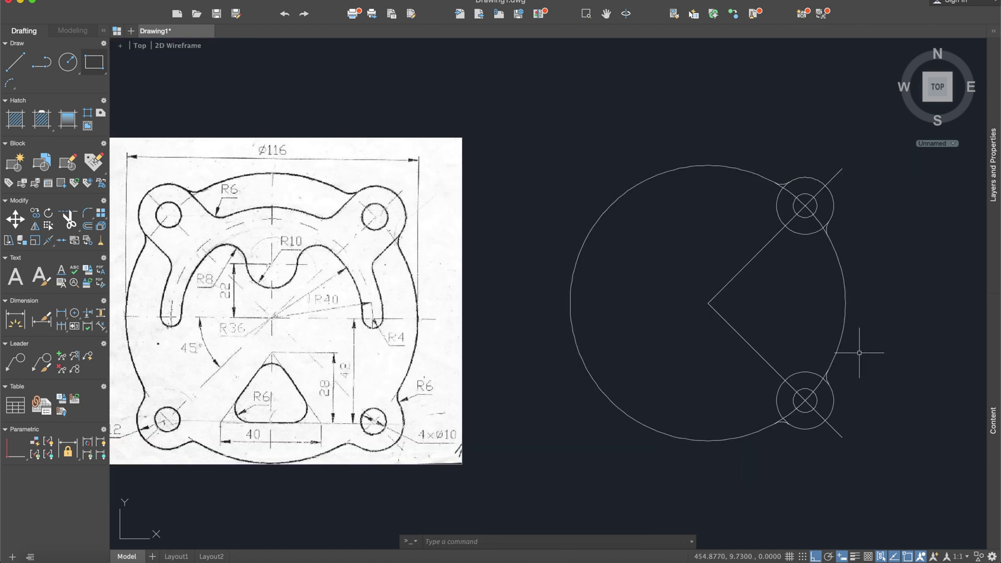
Trim the diagonal and rim pieces around the upper boss, using all geometry as cutting edges
type("tri")
key("Return")
left_click_drag(871, 492, 719, 152)
key("Return")
scroll(783, 197, "up", 4)
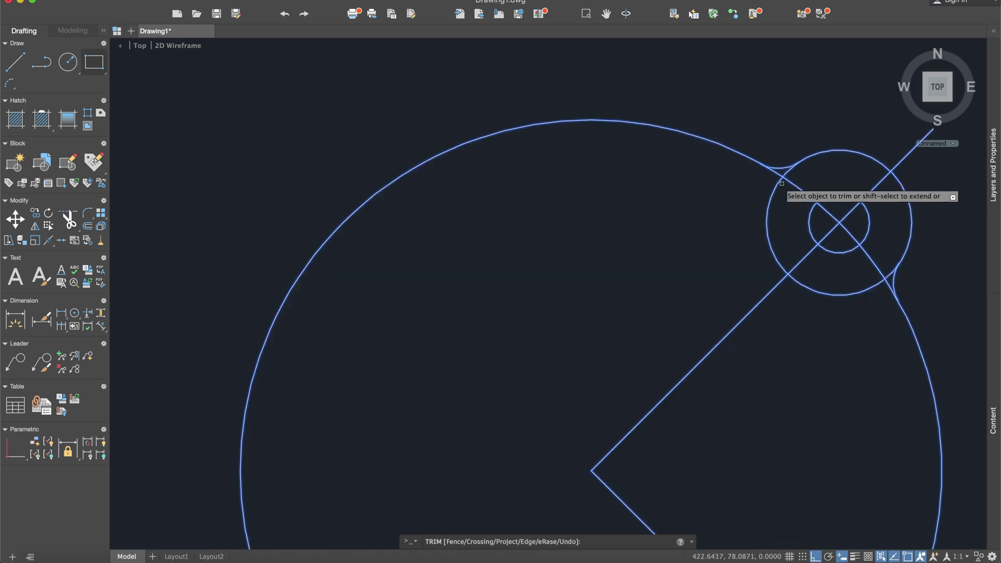
left_click(783, 179)
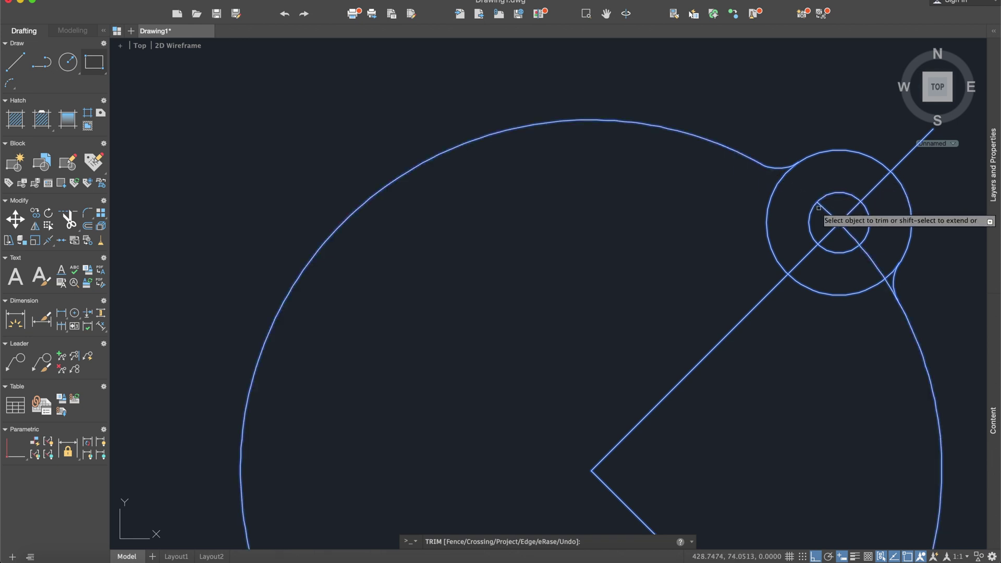
left_click(826, 210)
left_click(858, 236)
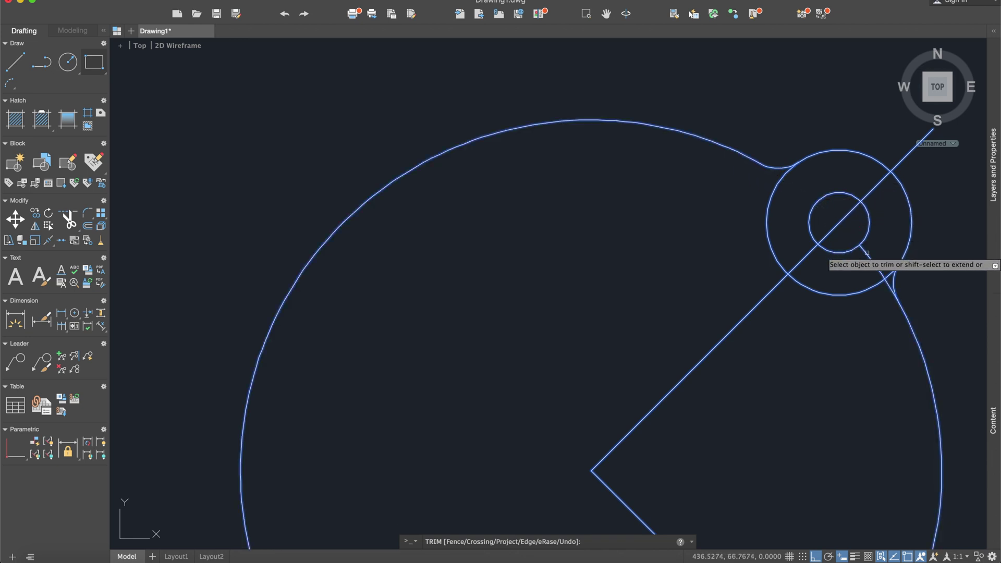
left_click(869, 253)
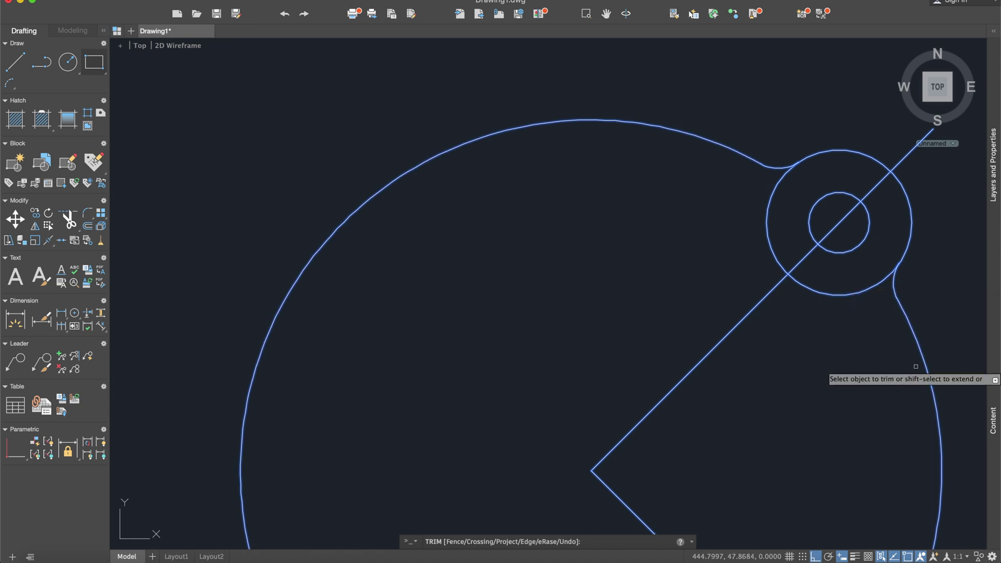
Trim the diagonal and rim pieces inside and around the lower boss
middle_click_drag(916, 358, 818, 180)
scroll(861, 194, "down", 3)
scroll(822, 250, "up", 4)
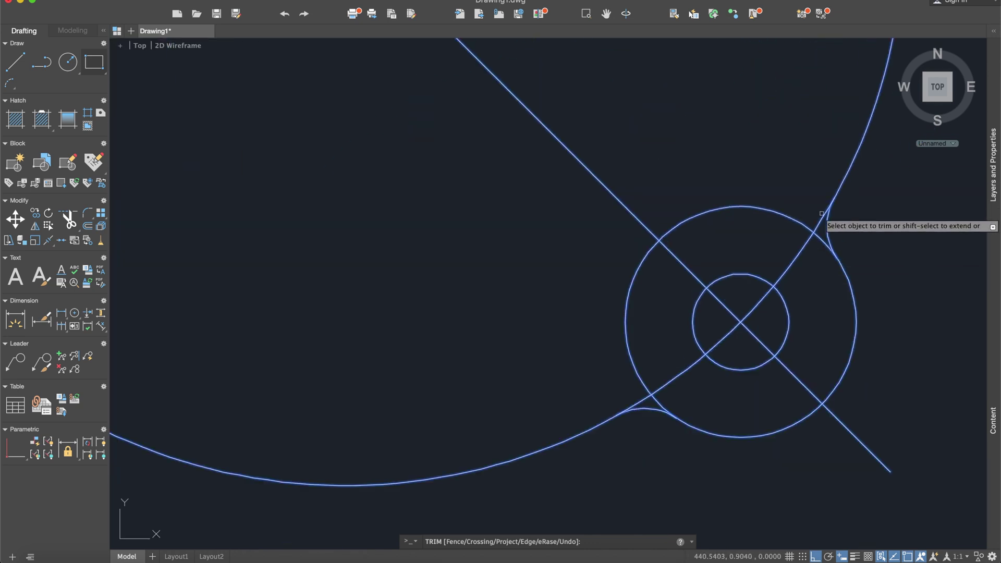
left_click(813, 236)
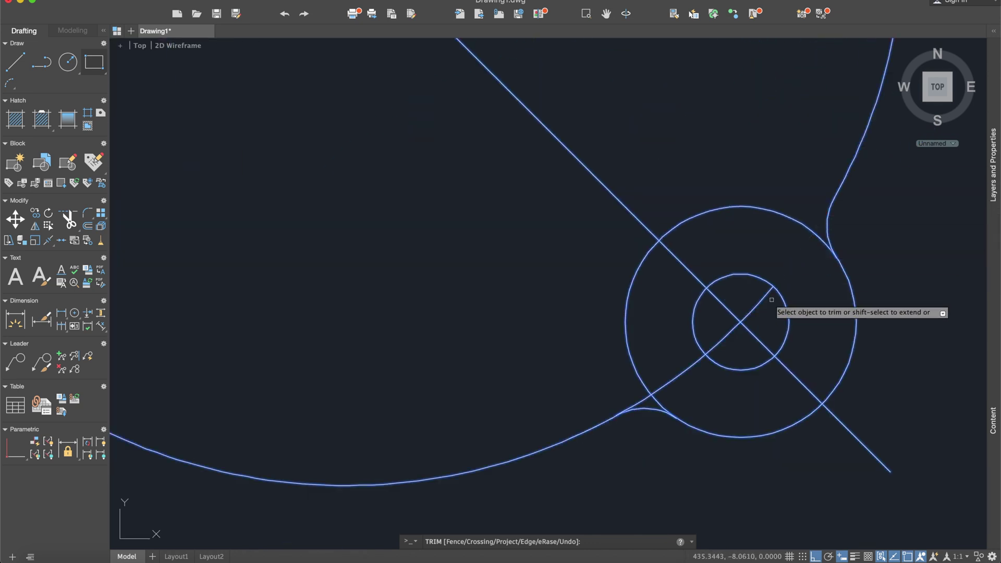
left_click(735, 328)
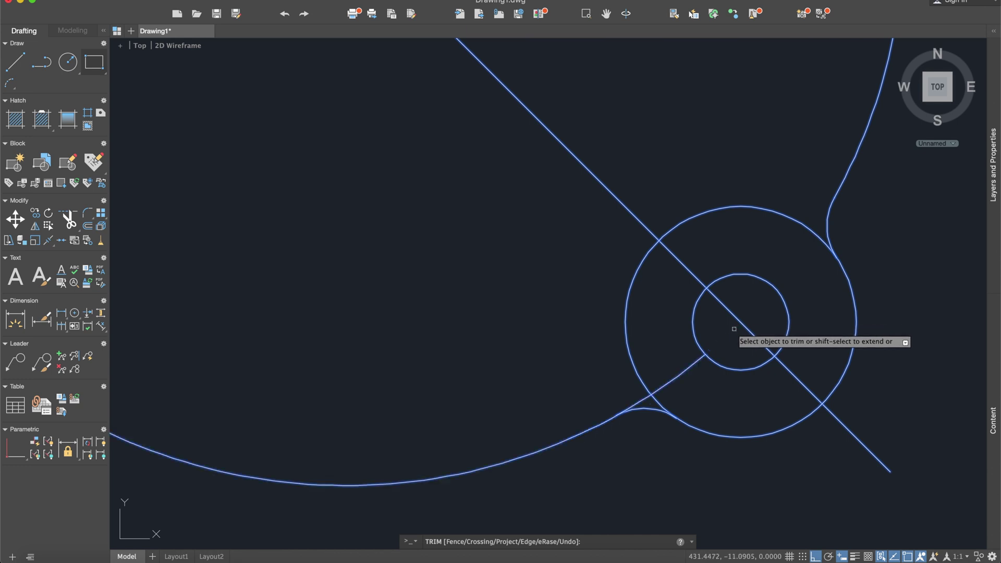
left_click(678, 372)
left_click(641, 400)
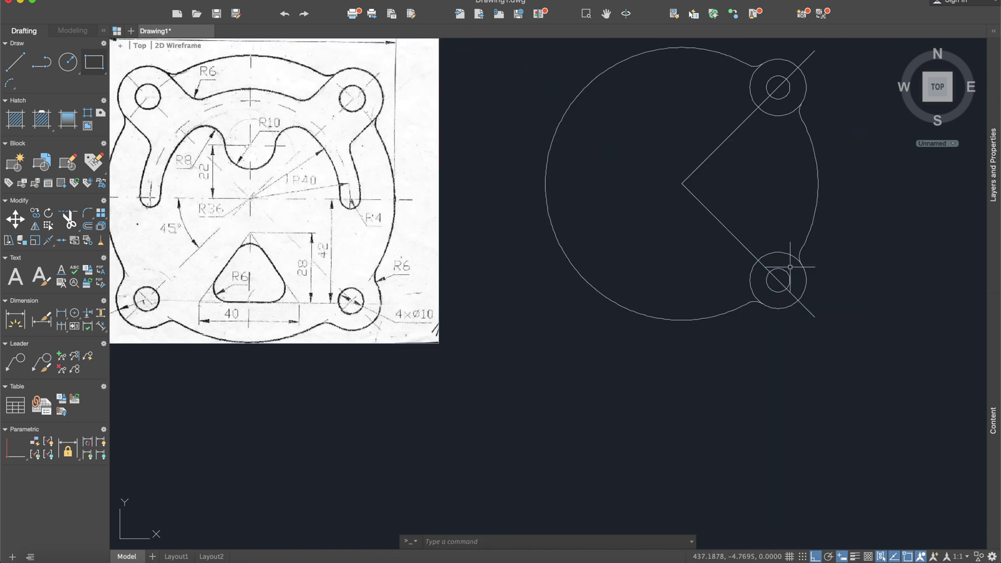
scroll(773, 272, "down", 3)
Draw a radius-36 circle centred at the plate centre
middle_click_drag(769, 220, 764, 246)
scroll(764, 247, "up", 2)
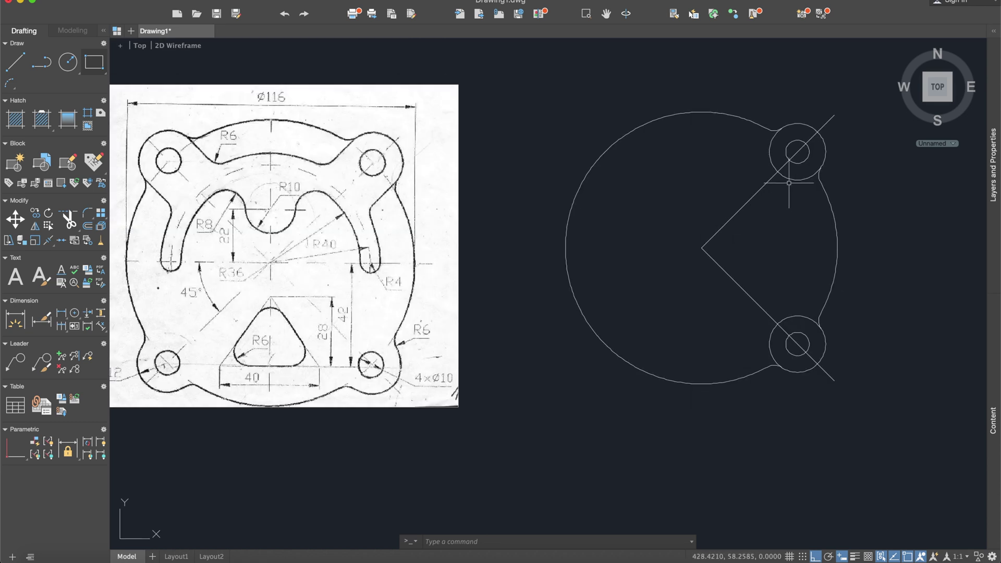
middle_click_drag(641, 209, 693, 245)
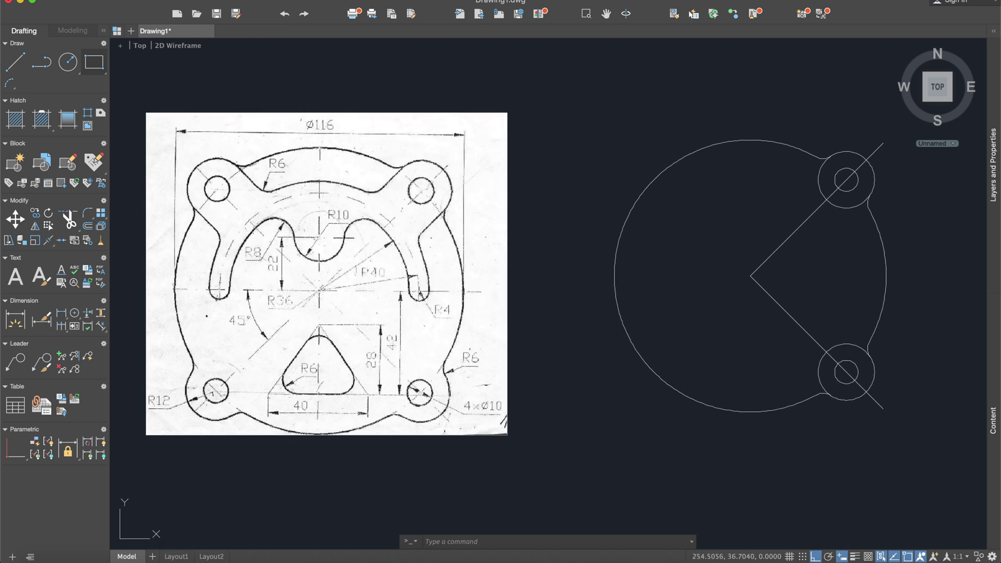
left_click(68, 62)
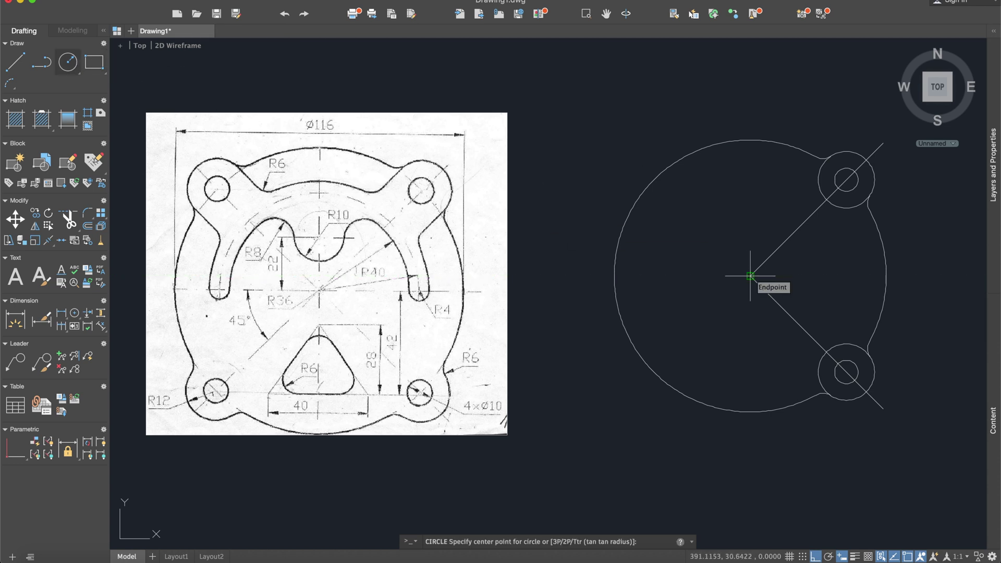
left_click(750, 276)
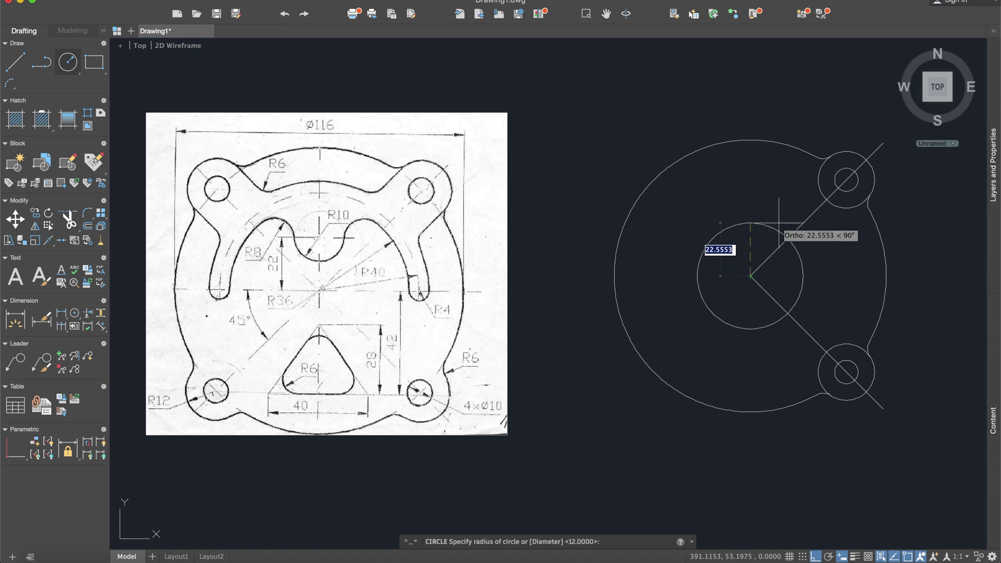
type("36")
key("Return")
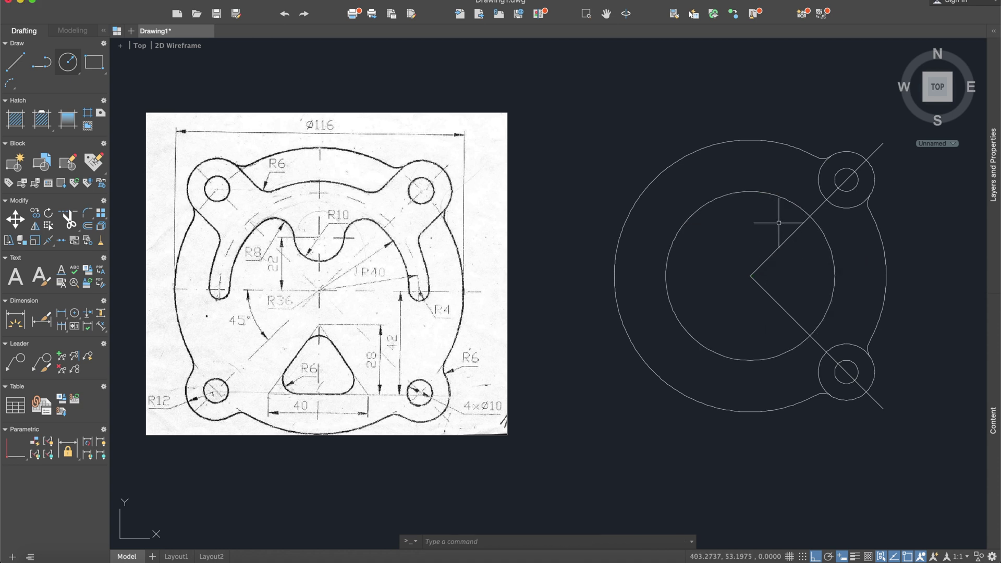
Add concentric circles of radius 40 and 44 at the plate centre
left_click(67, 62)
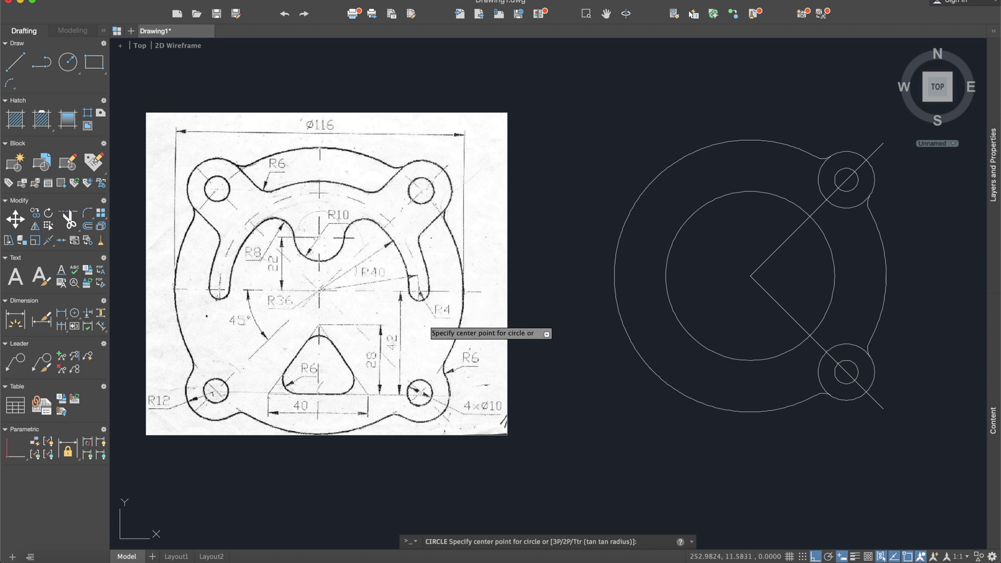
scroll(433, 314, "up", 2)
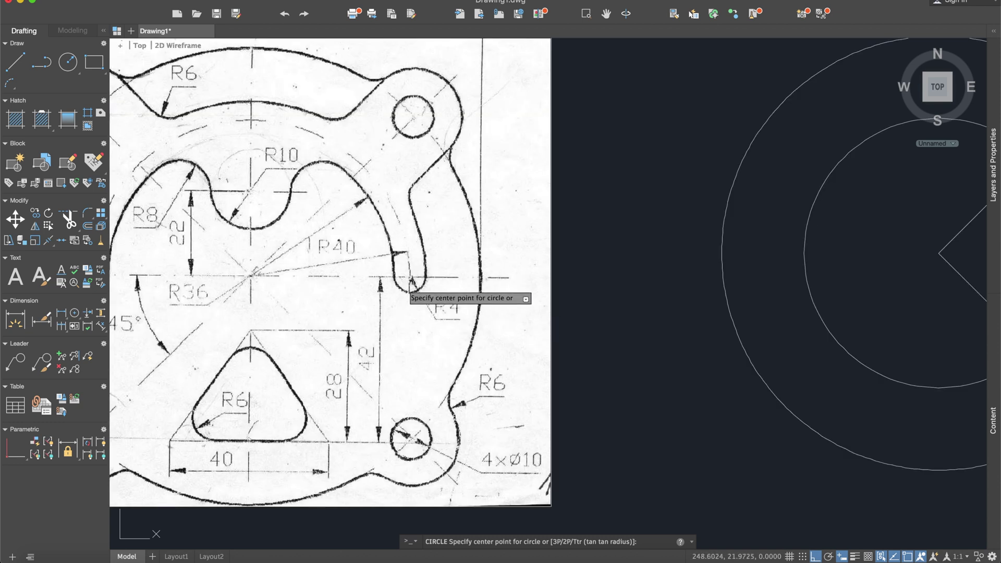
scroll(433, 321, "down", 2)
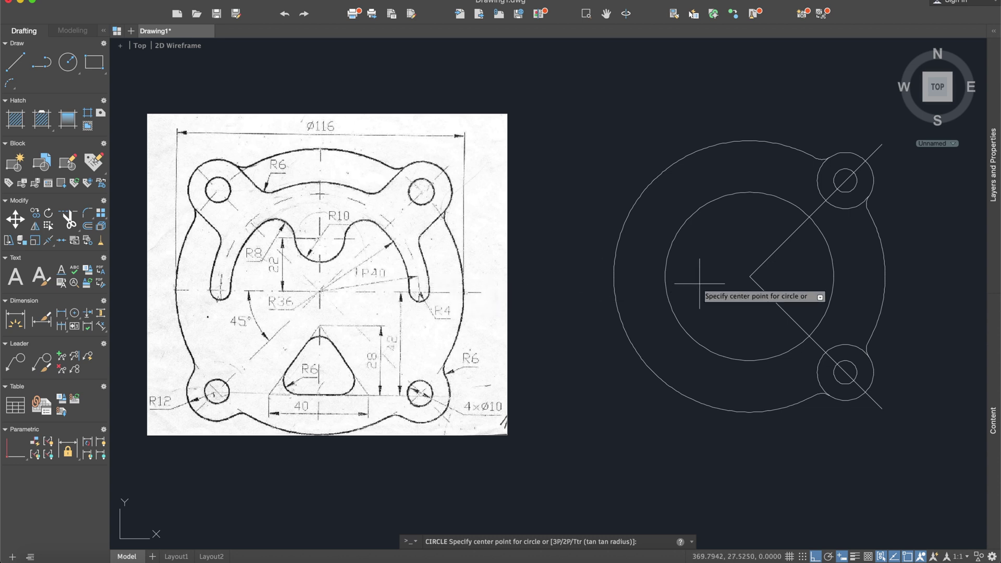
left_click(750, 276)
type("40")
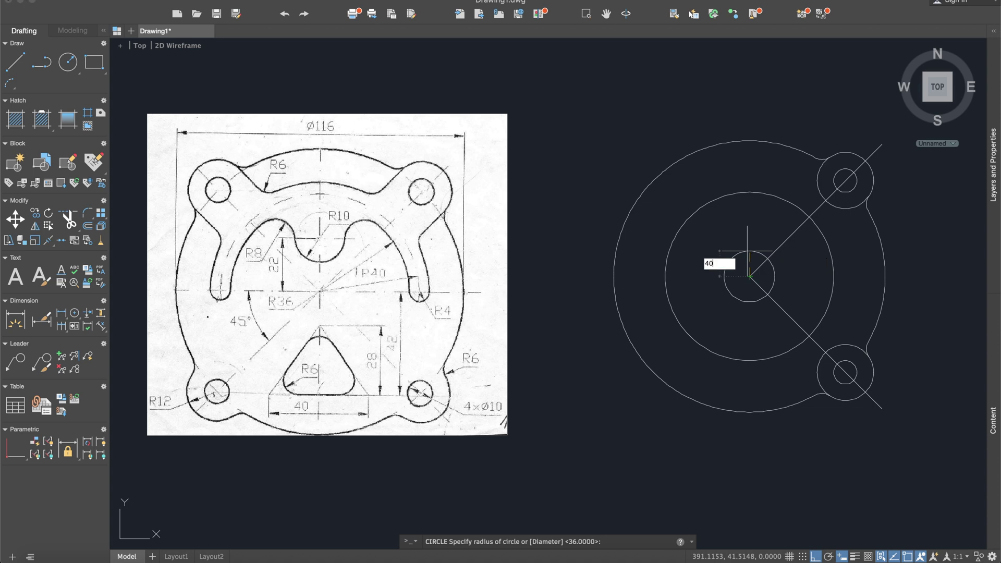
key("Return")
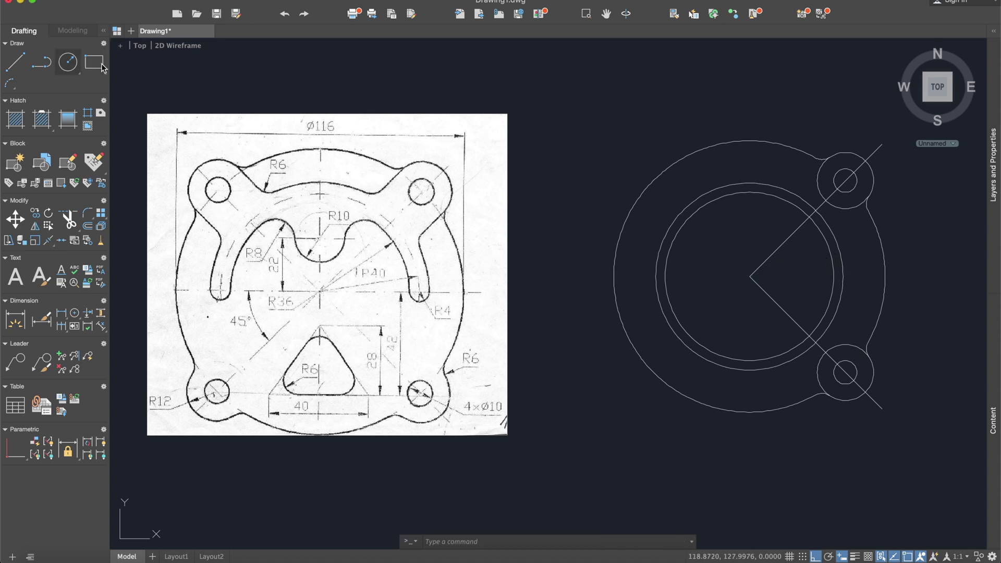
key("Return")
left_click(749, 277)
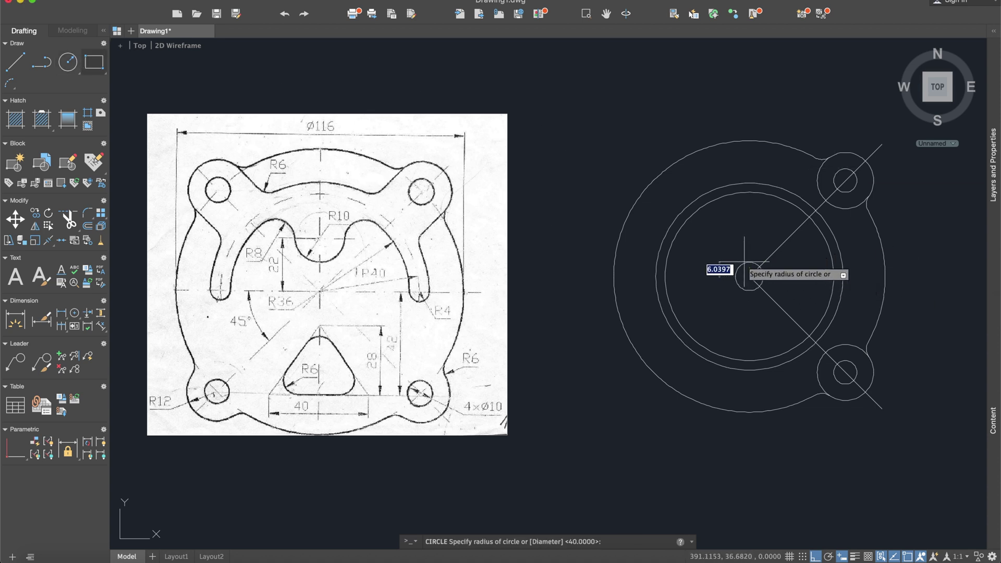
type("44")
key("Return")
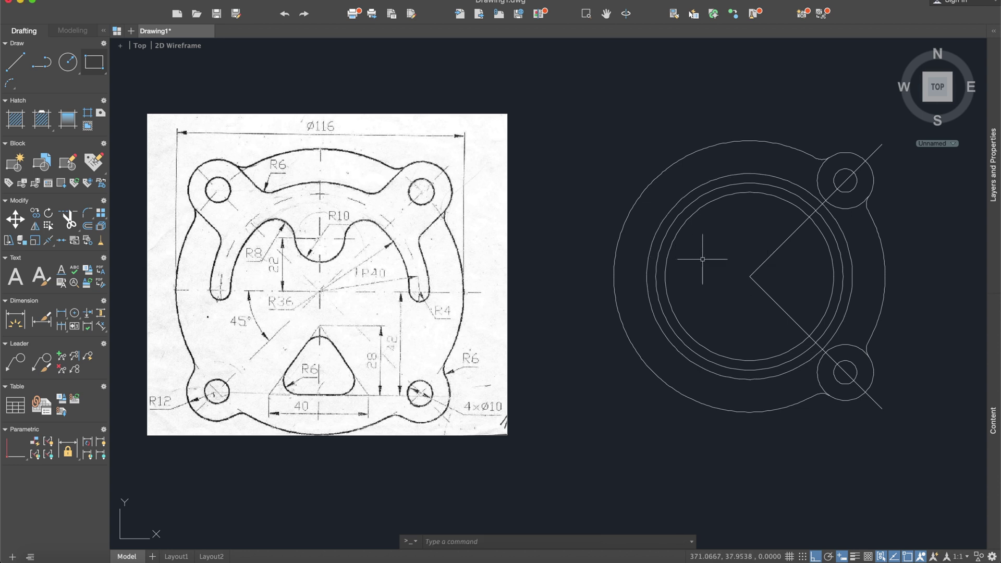
Draw a horizontal line from the plate centre out past the ring circles
type("l")
key("Return")
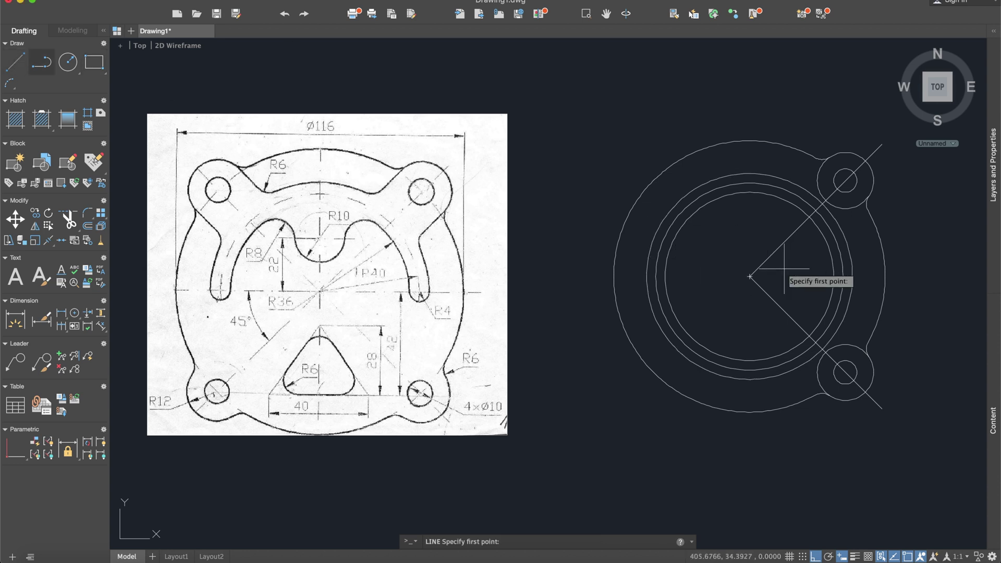
left_click(750, 277)
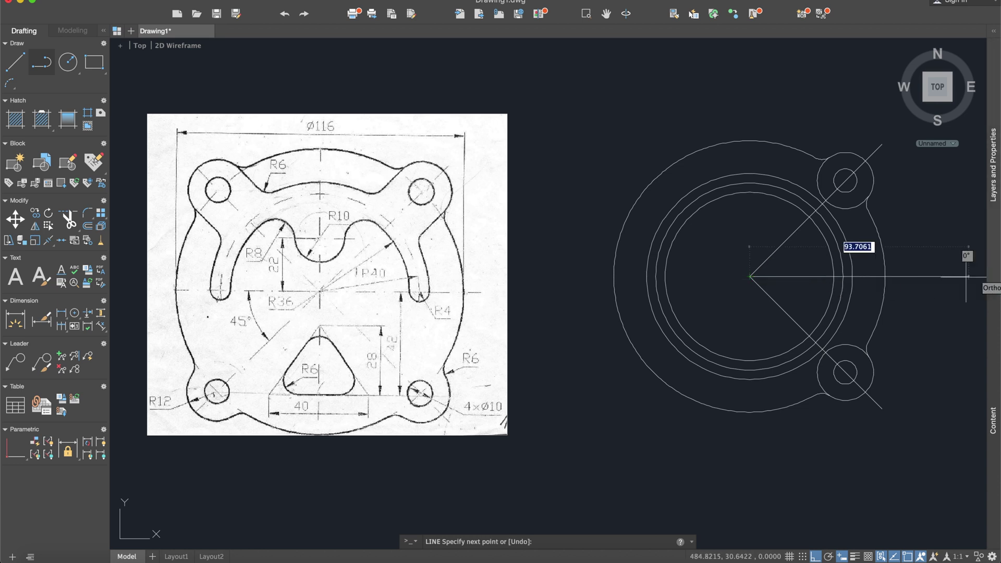
left_click(952, 276)
key("Return")
scroll(837, 281, "up", 1)
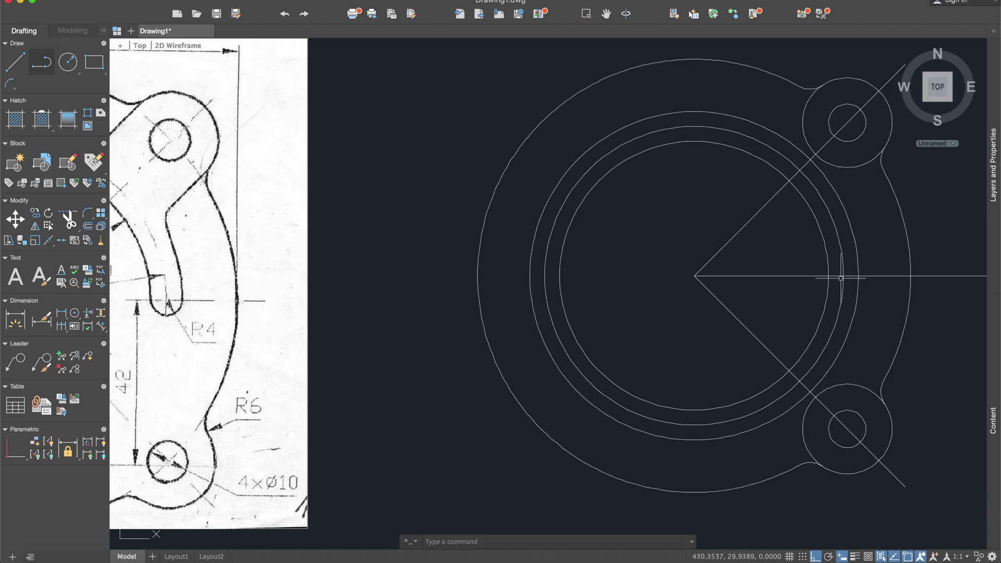
scroll(837, 281, "down", 1)
scroll(429, 295, "up", 2)
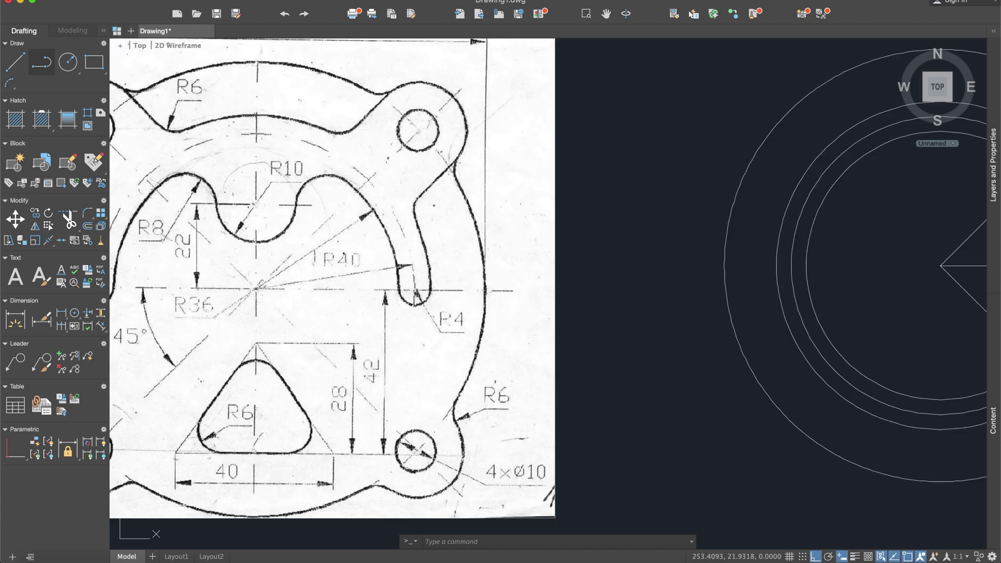
scroll(424, 298, "up", 2)
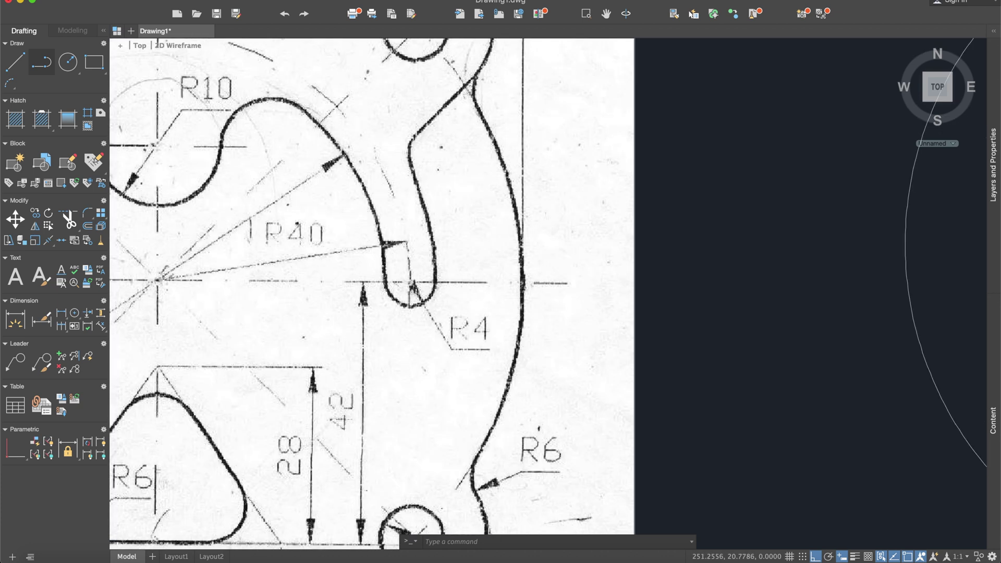
Place a radius-4 circle where the horizontal line crosses the slot's ring circle
left_click(73, 69)
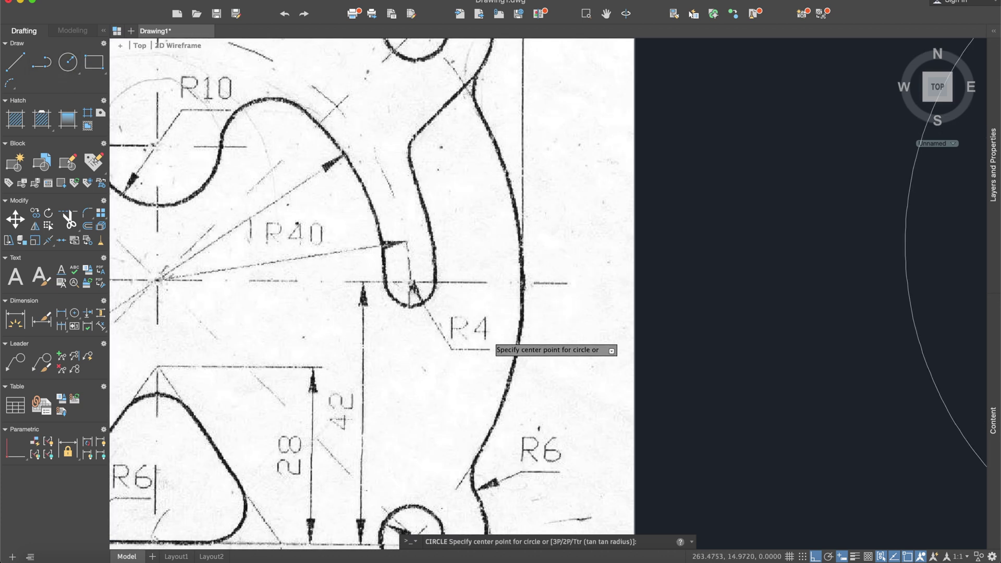
scroll(655, 343, "down", 2)
scroll(748, 340, "down", 3)
scroll(707, 312, "up", 6)
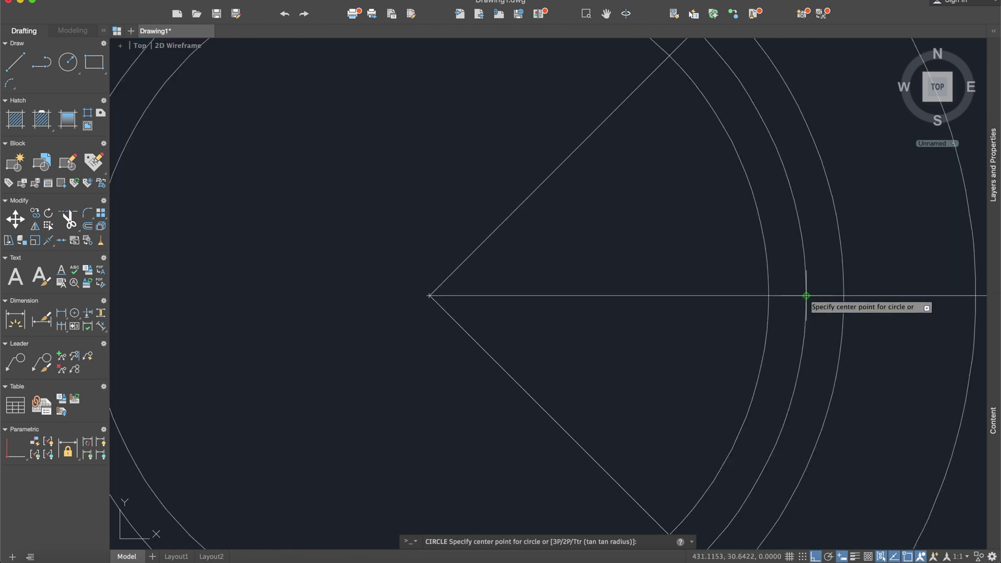
left_click(813, 299)
type("4")
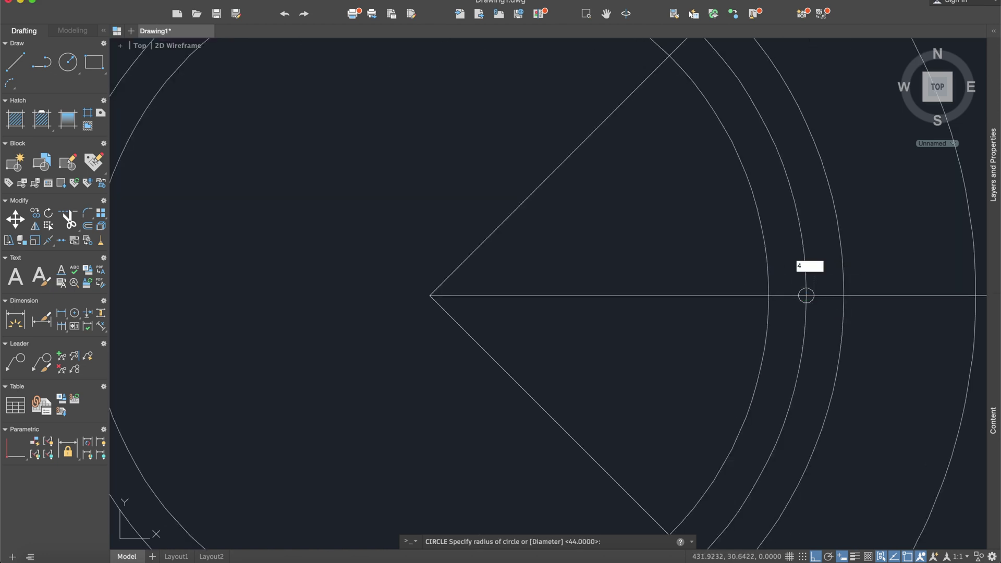
key("Return")
scroll(806, 296, "down", 5)
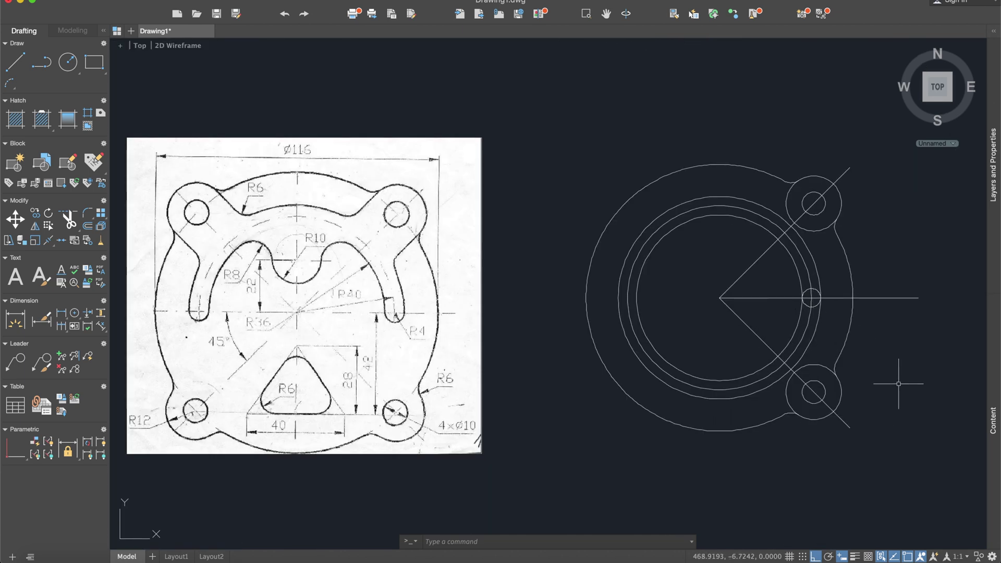
type("tr")
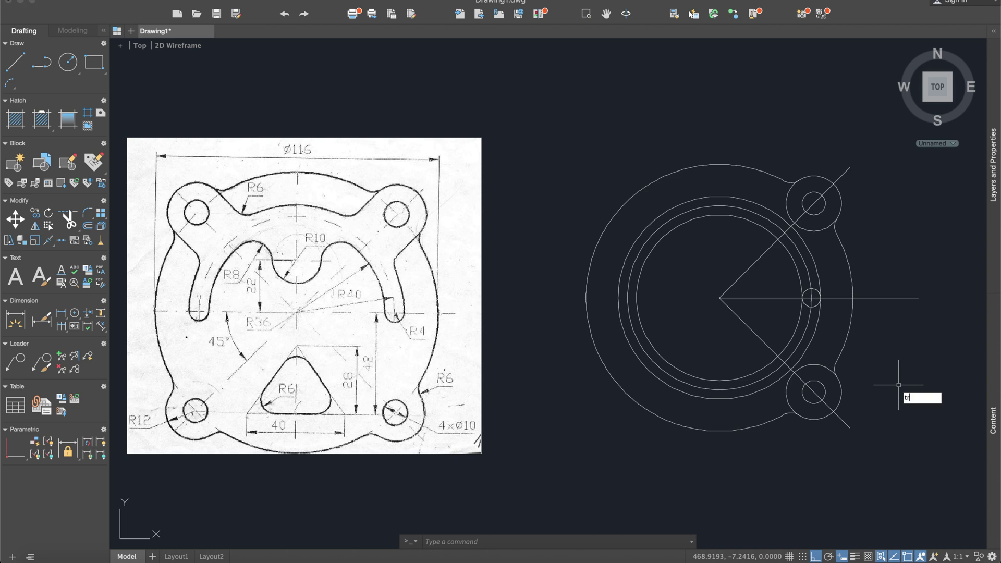
type("im")
Cancel the trim and draw a line 21 units down from the flange centre, then 20 across
key("Return")
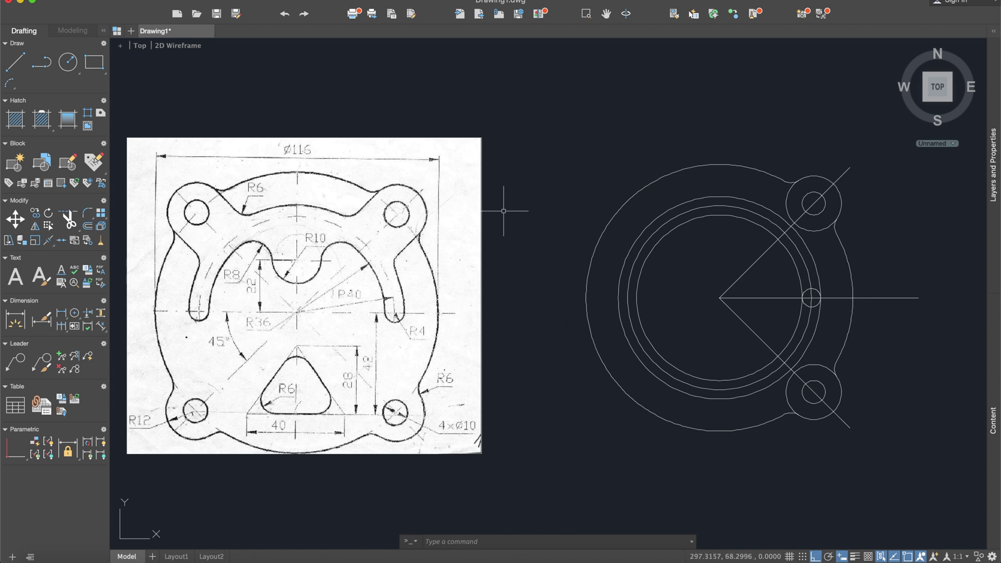
left_click(16, 62)
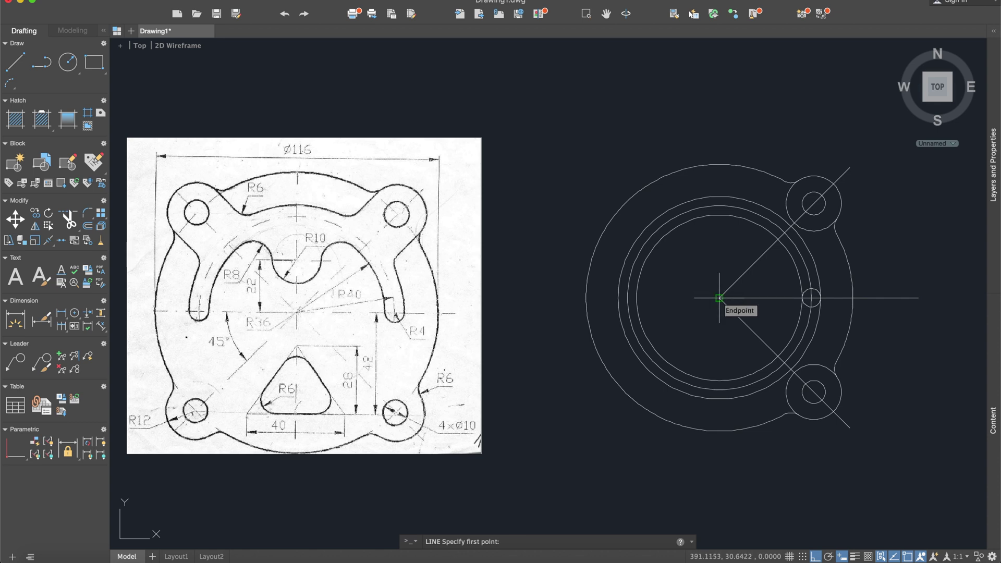
scroll(365, 383, "up", 6)
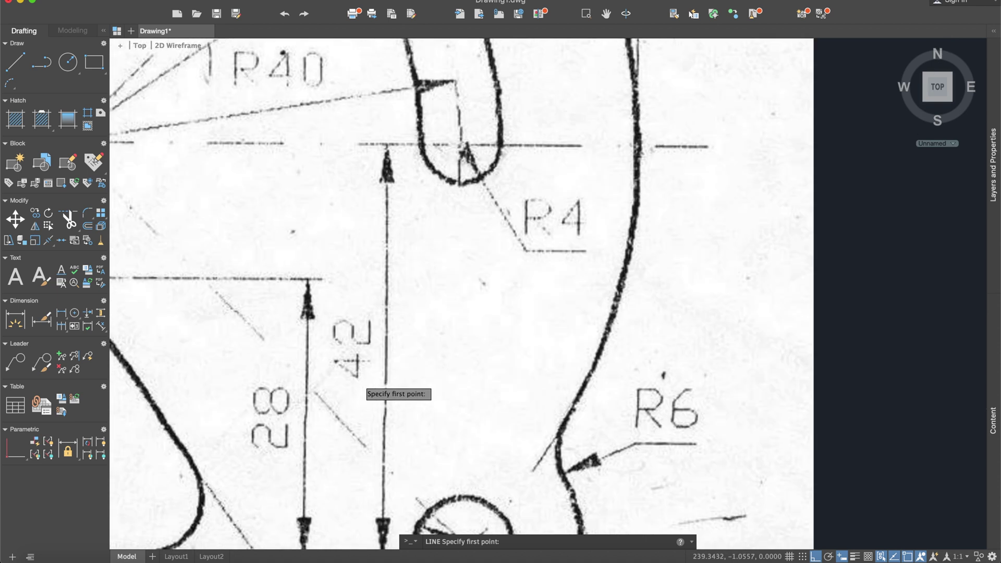
scroll(360, 386, "down", 8)
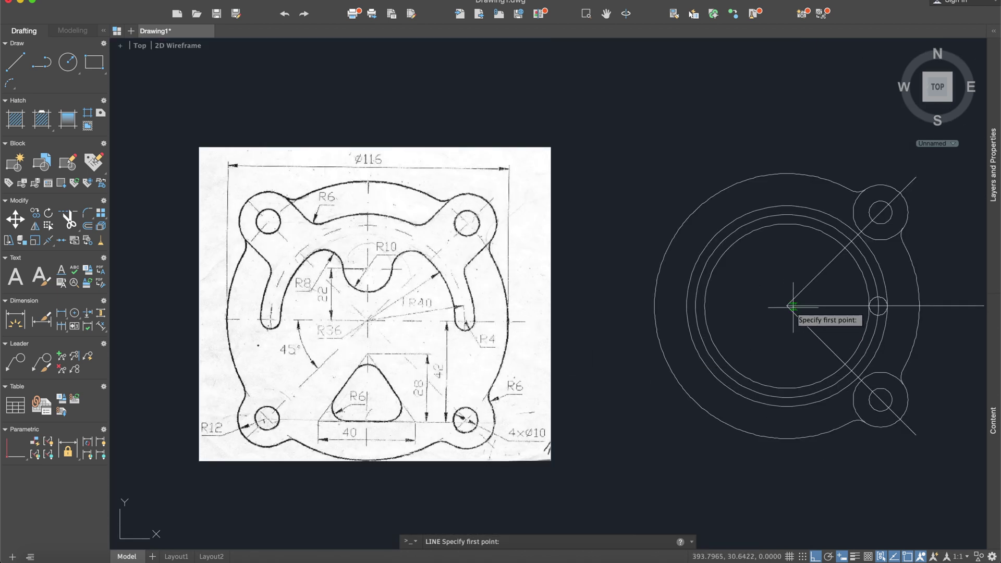
left_click(788, 306)
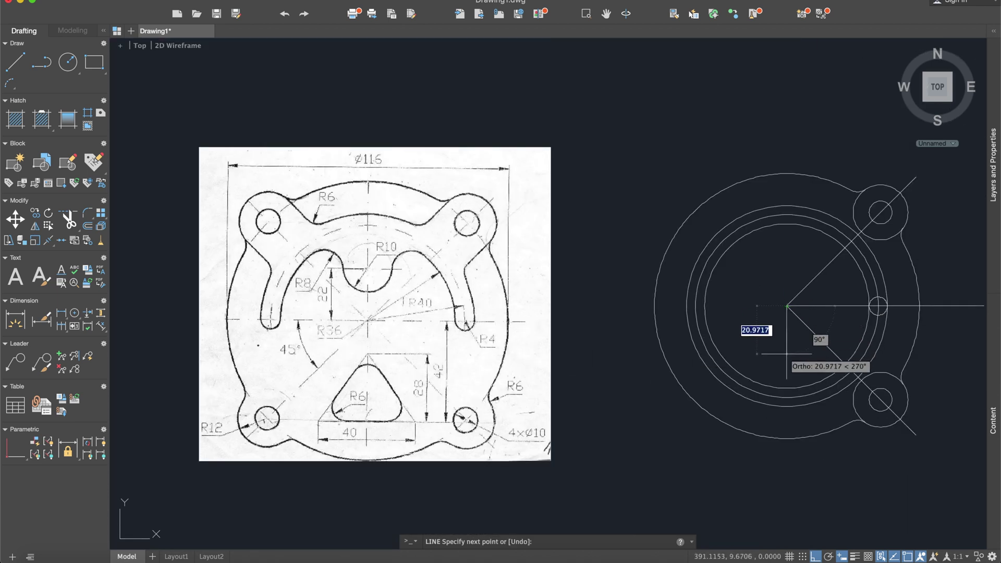
type("21")
key("Return")
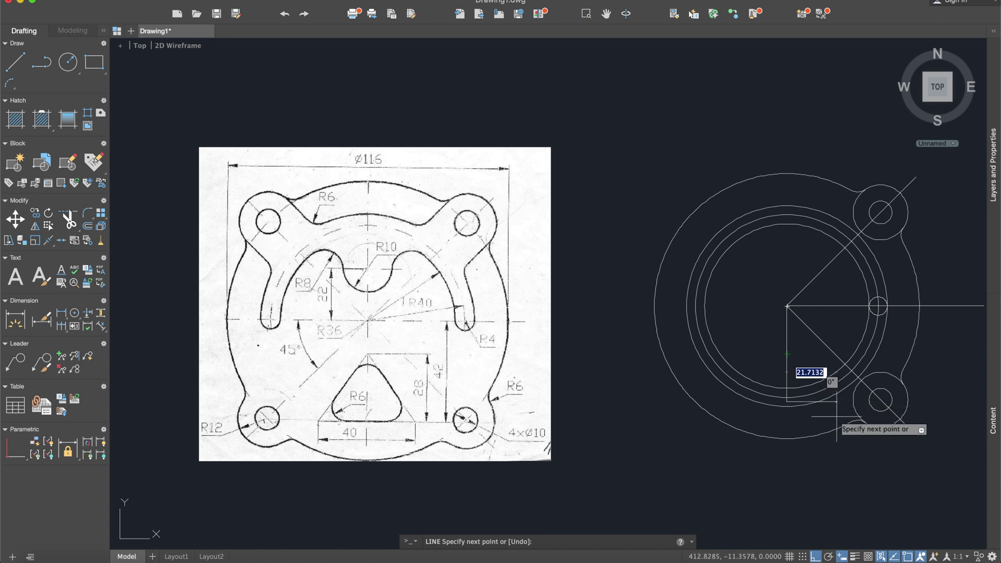
type("20")
key("Return")
key("Return")
Add another horizontal line across the lower end of the vertical line
left_click(6, 61)
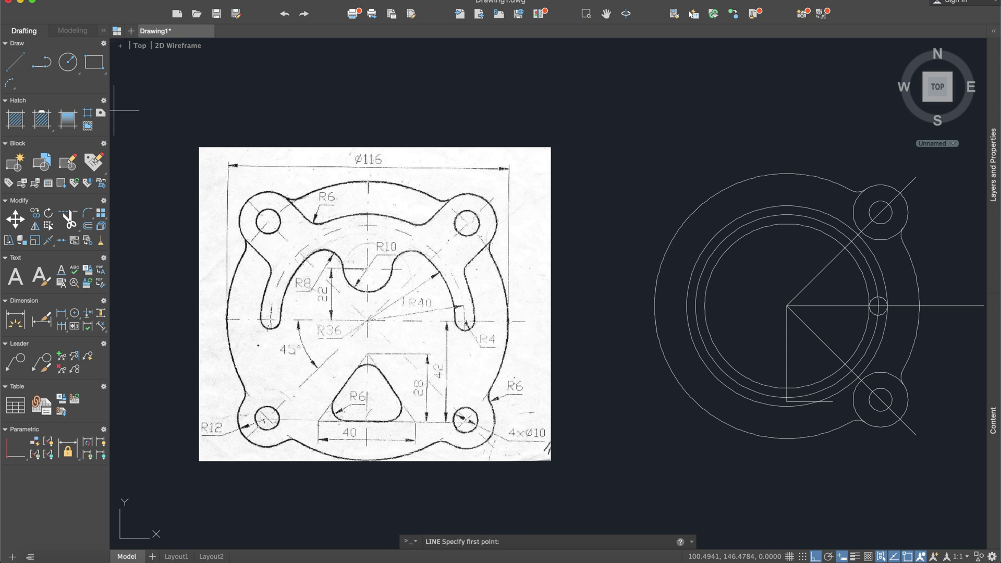
left_click(787, 402)
left_click(758, 402)
key("Return")
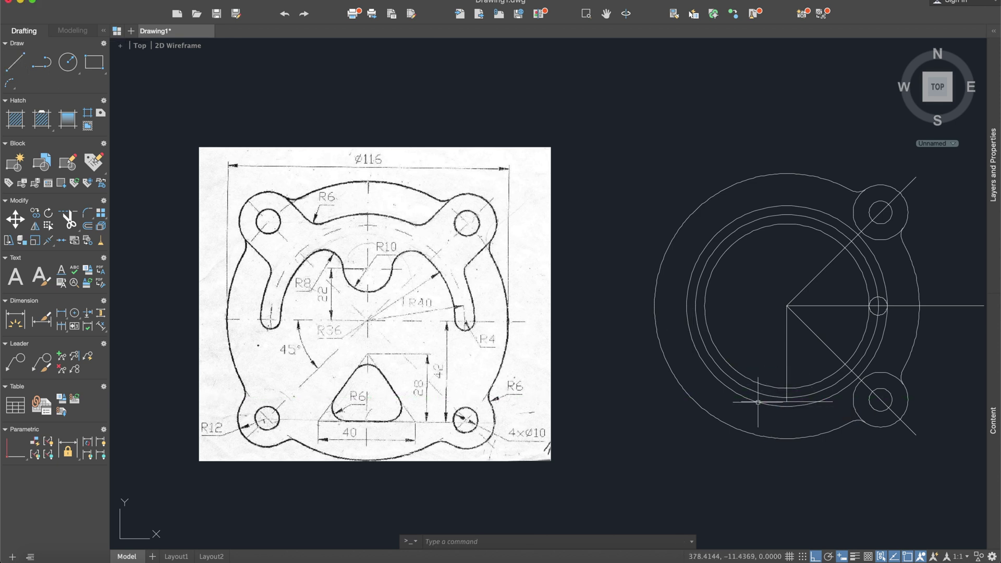
scroll(798, 398, "up", 3)
scroll(798, 398, "down", 3)
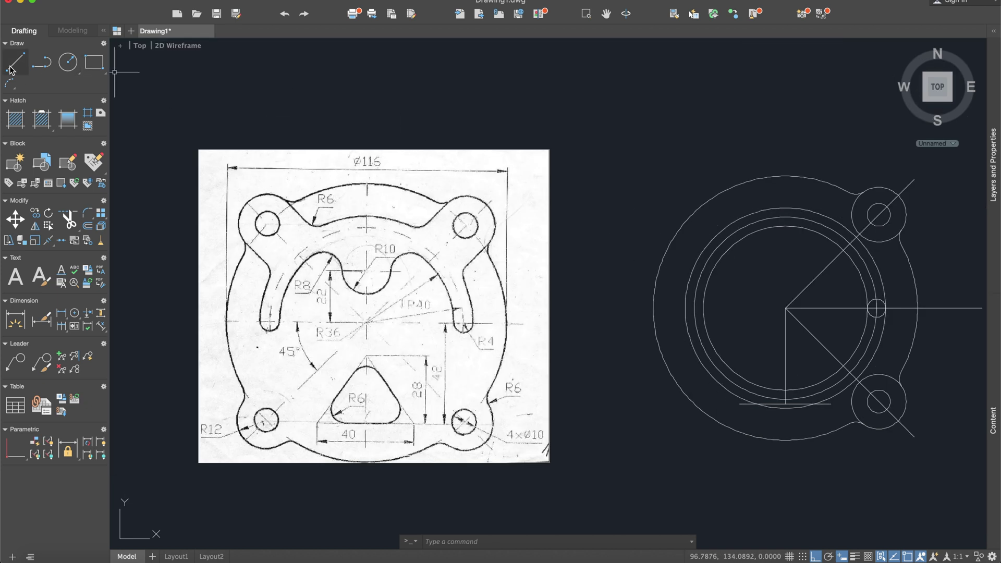
Join the vertical line below the centre to the horizontal base line
left_click(785, 339)
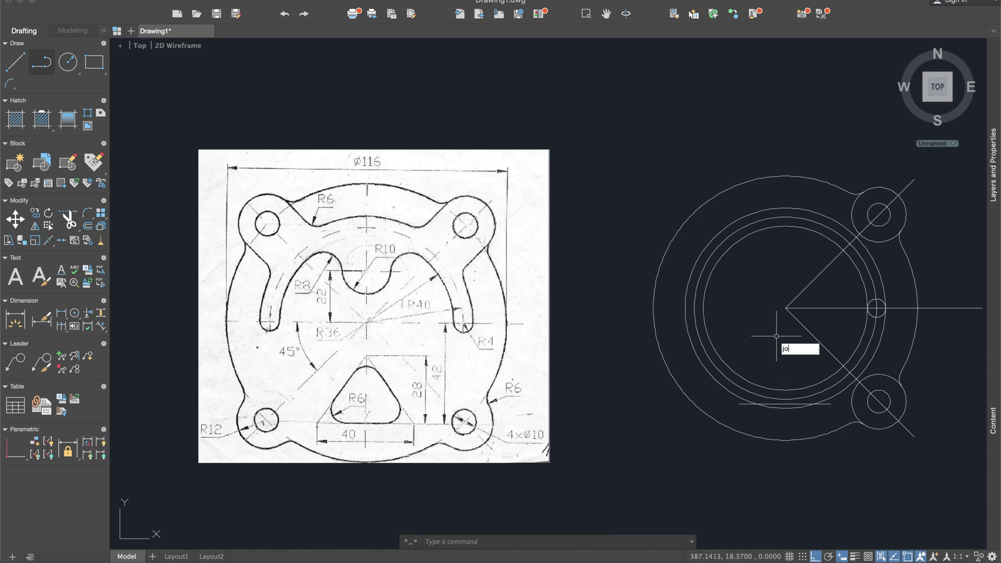
key("Return")
scroll(784, 344, "up", 5)
scroll(782, 399, "down", 2)
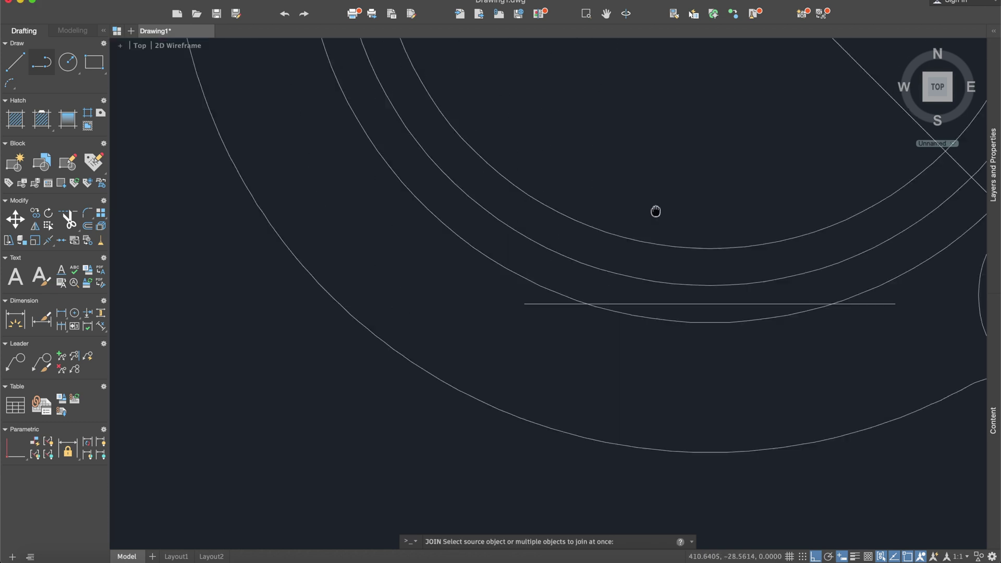
left_click(811, 296)
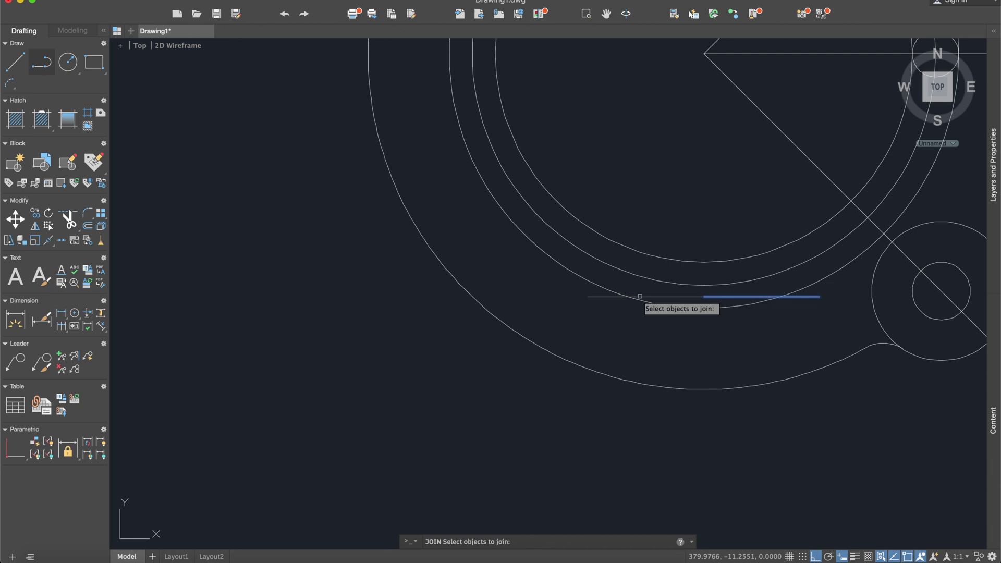
key("Escape")
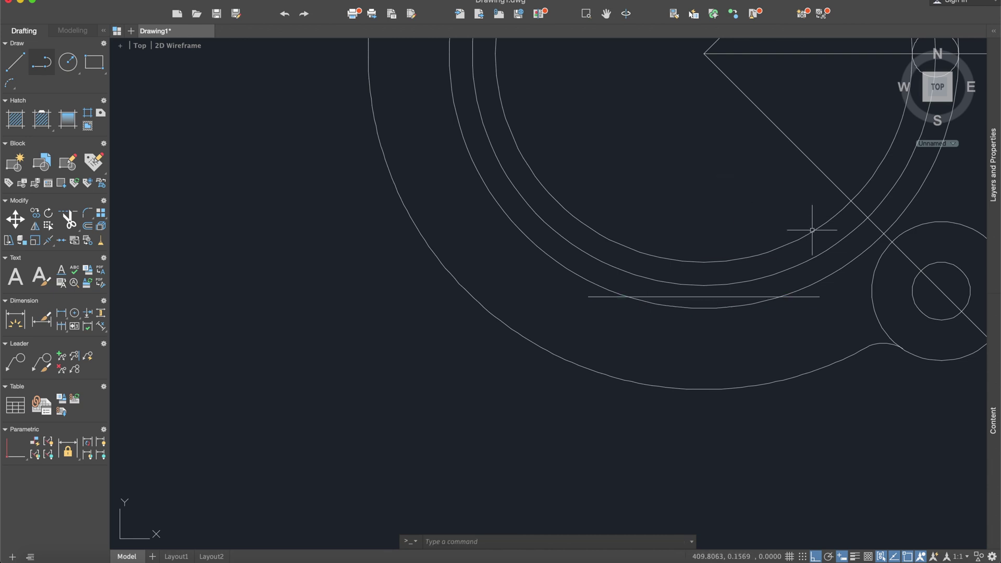
scroll(718, 297, "down", 3)
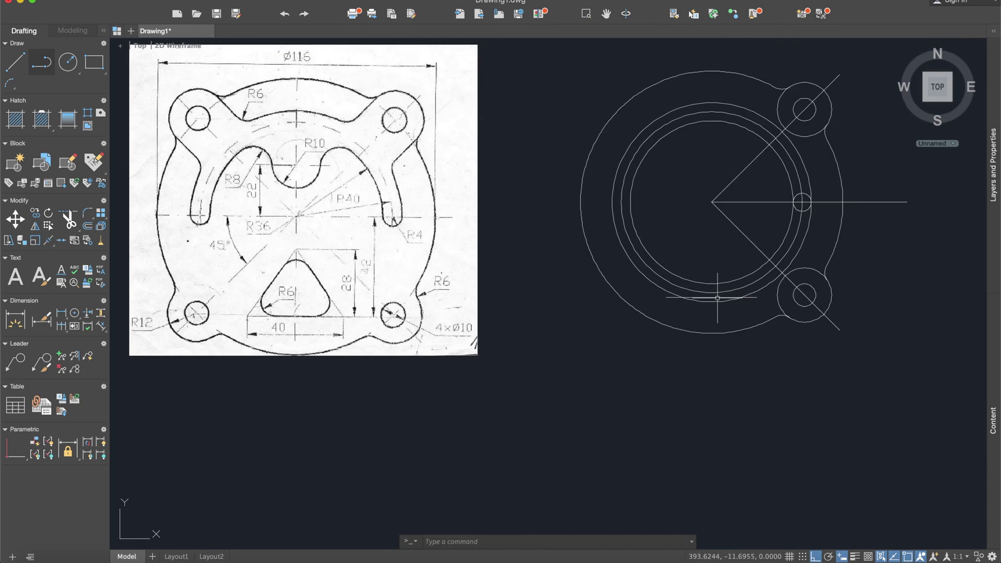
Draw the triangle's left side from the vertical line's top down to the base
left_click(15, 62)
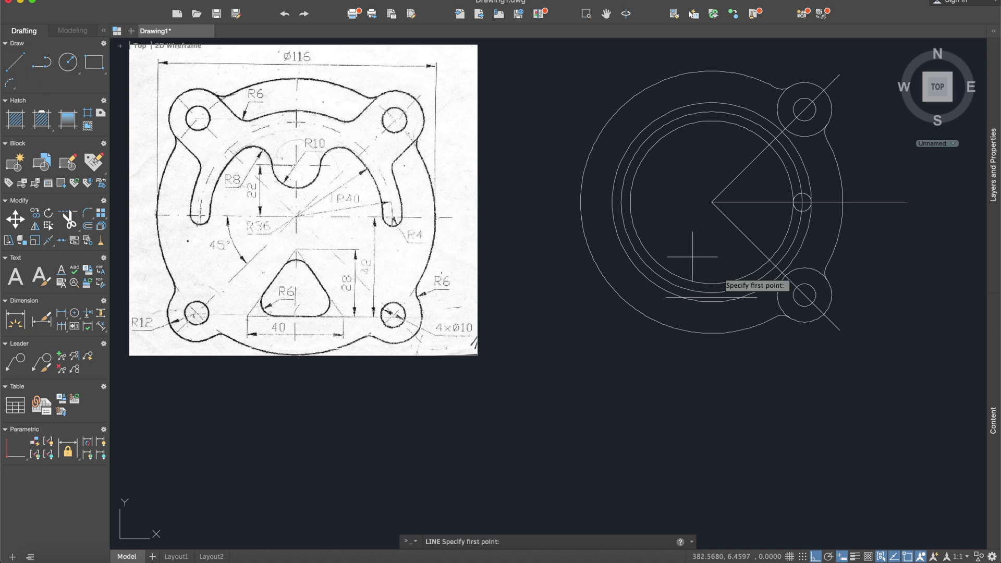
scroll(717, 298, "up", 4)
left_click(715, 298)
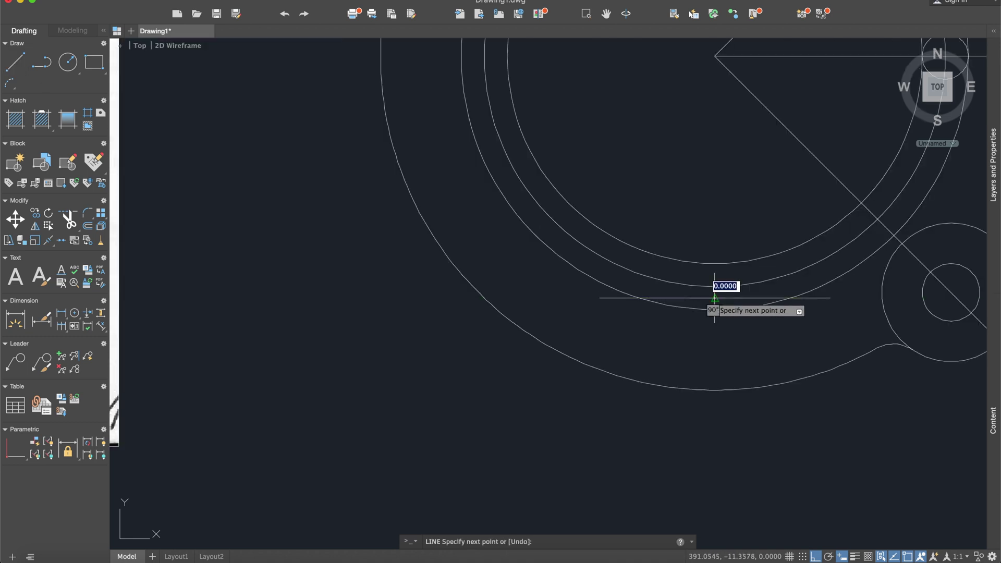
scroll(722, 284, "down", 4)
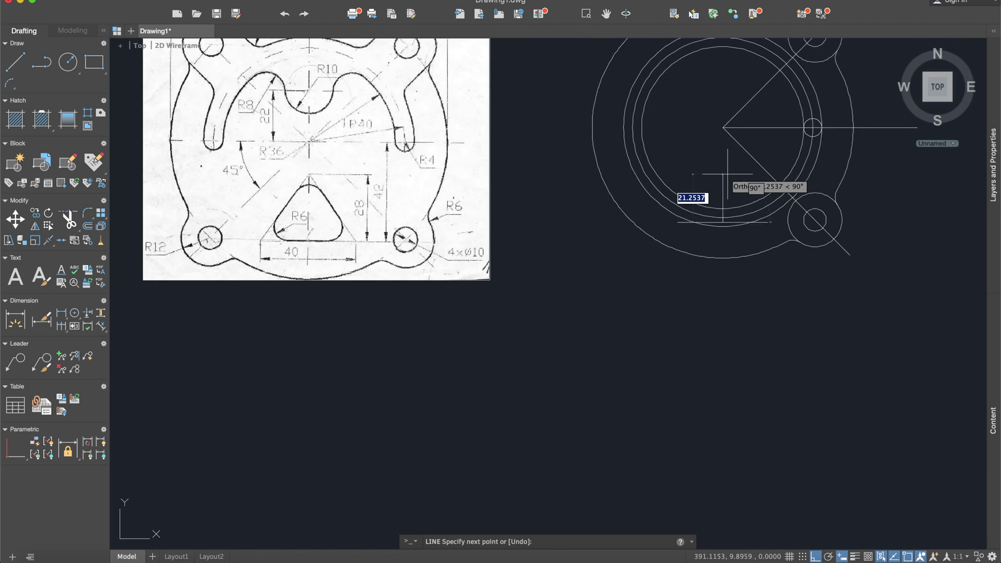
scroll(728, 174, "up", 1)
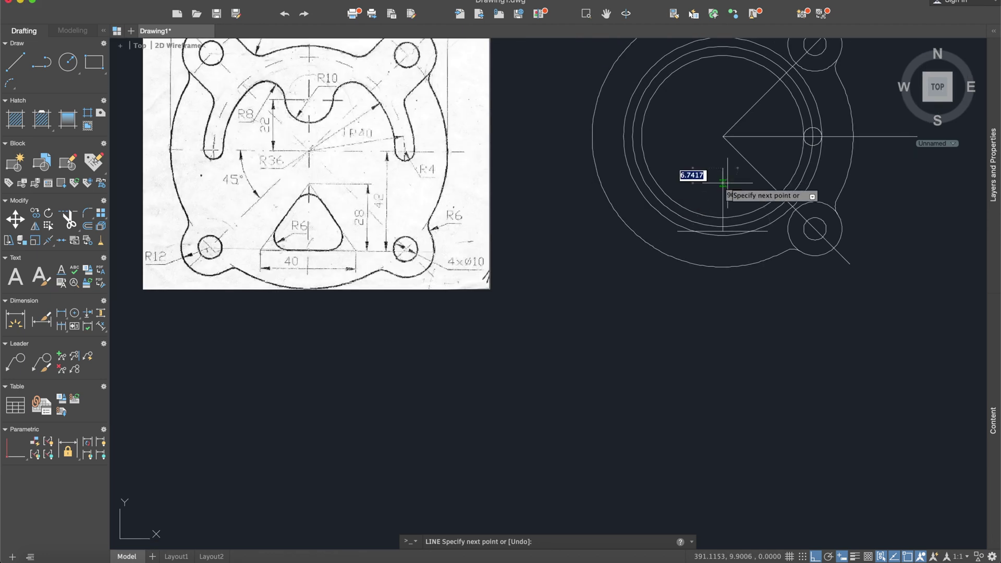
key("Escape")
left_click(13, 58)
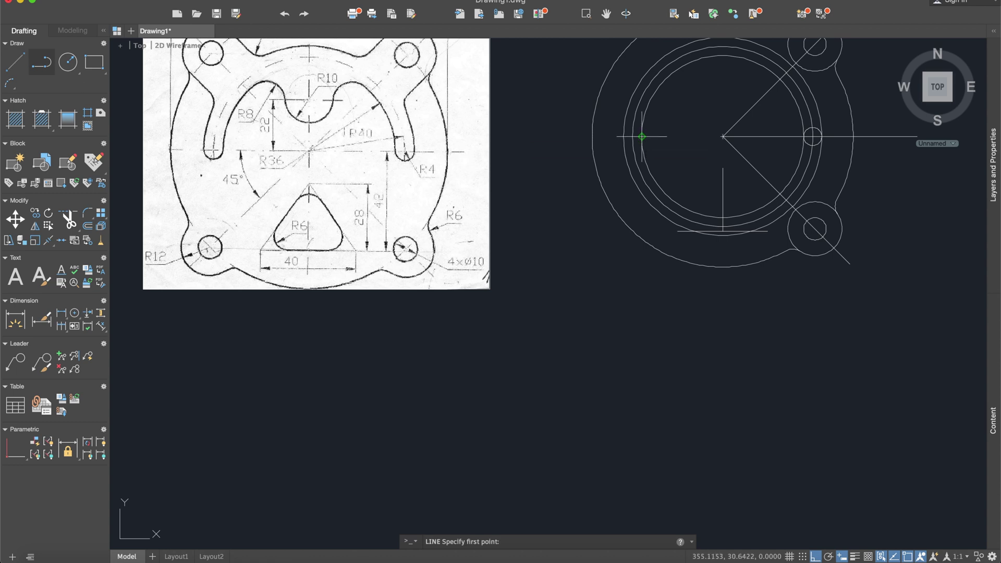
left_click(723, 167)
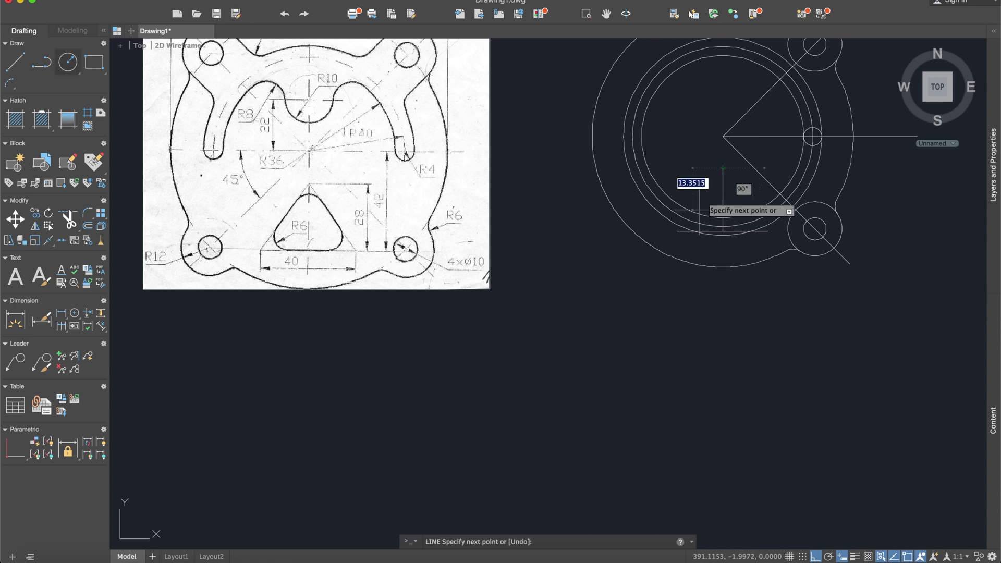
scroll(660, 223, "up", 3)
left_click(672, 230)
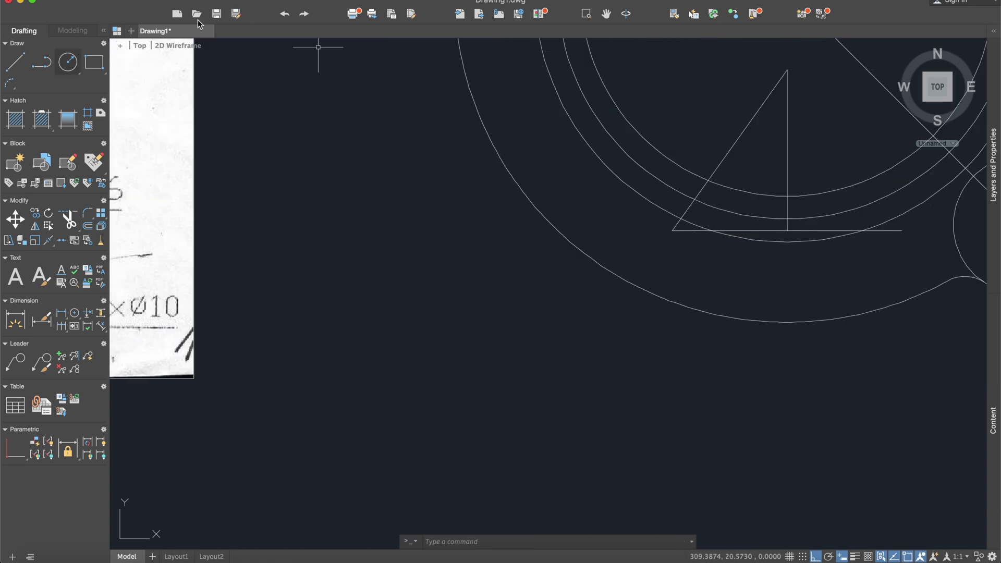
Draw the triangle's right side from the vertical line's top to the base's right end
left_click(14, 58)
scroll(547, 228, "right", 5)
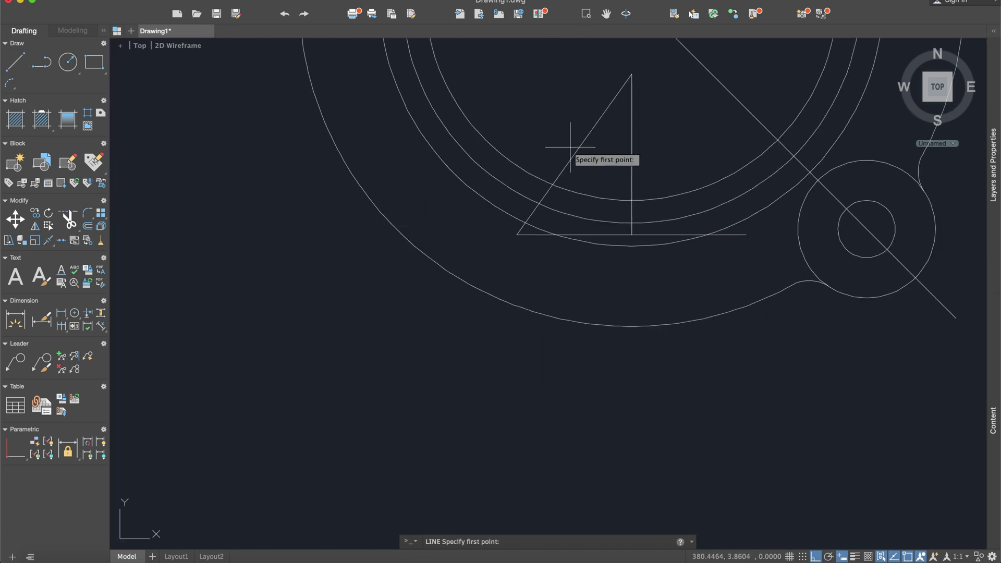
left_click(632, 76)
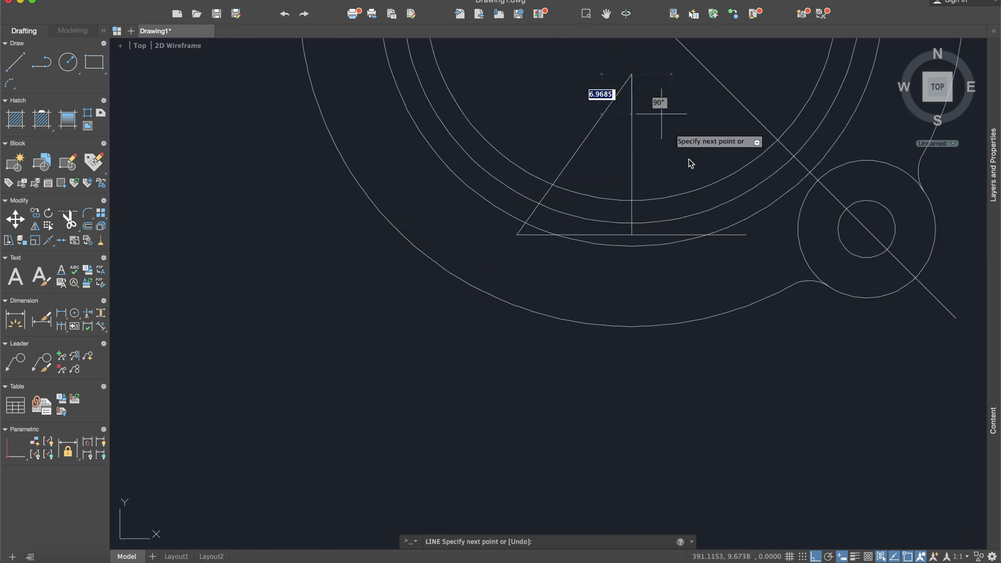
left_click(746, 234)
key("Return")
Select the vertical construction line inside the triangle to remove it
left_click(649, 153)
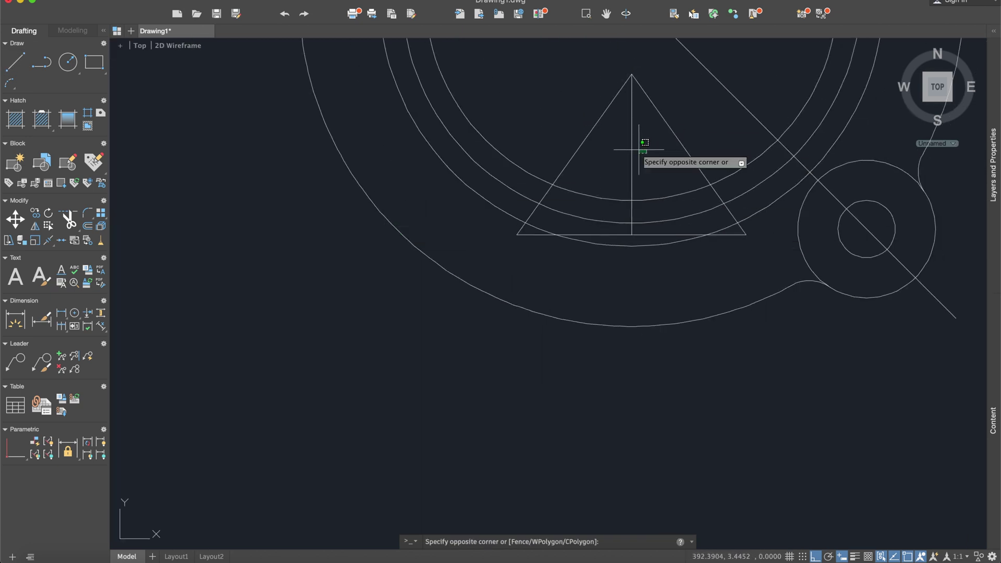
left_click(629, 149)
scroll(629, 148, "down", 5)
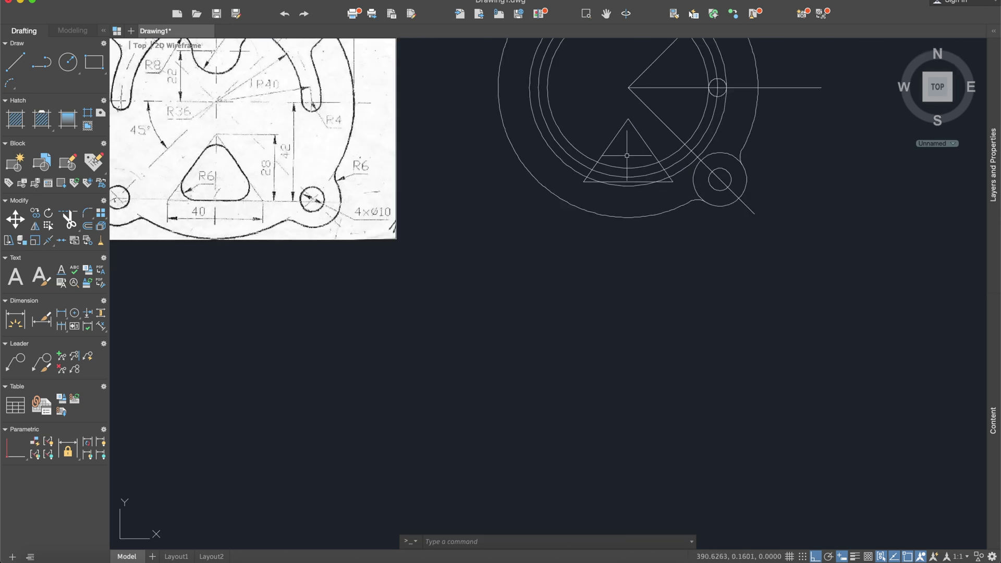
scroll(644, 224, "up", 2)
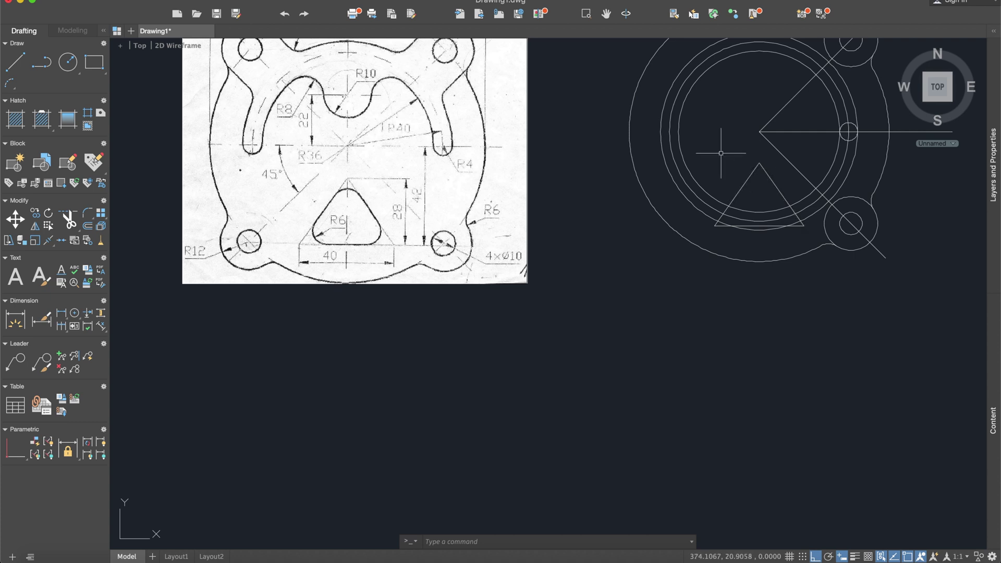
Round the triangle's apex with a radius-6 fillet
type("fillet")
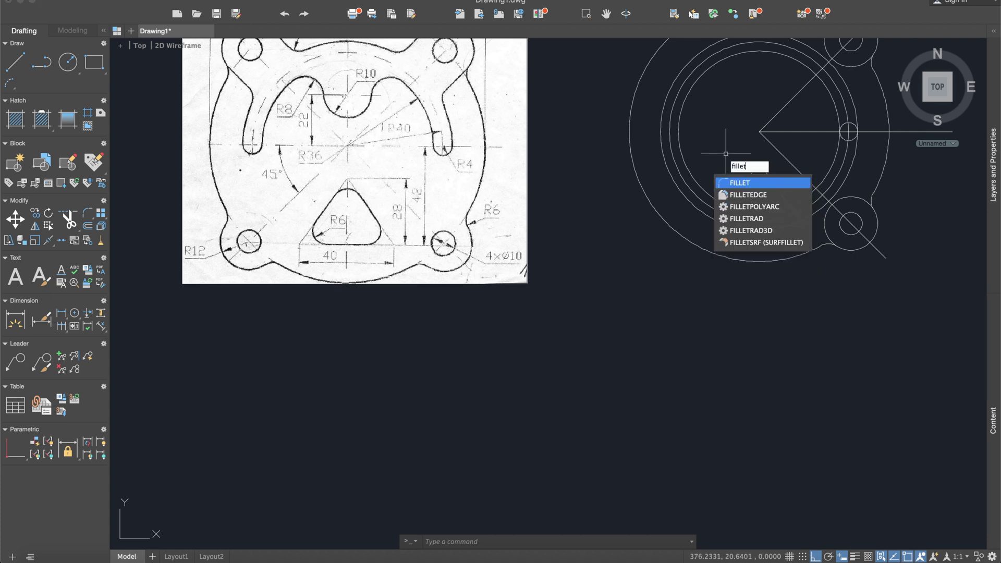
key("Return")
type("r")
key("Return")
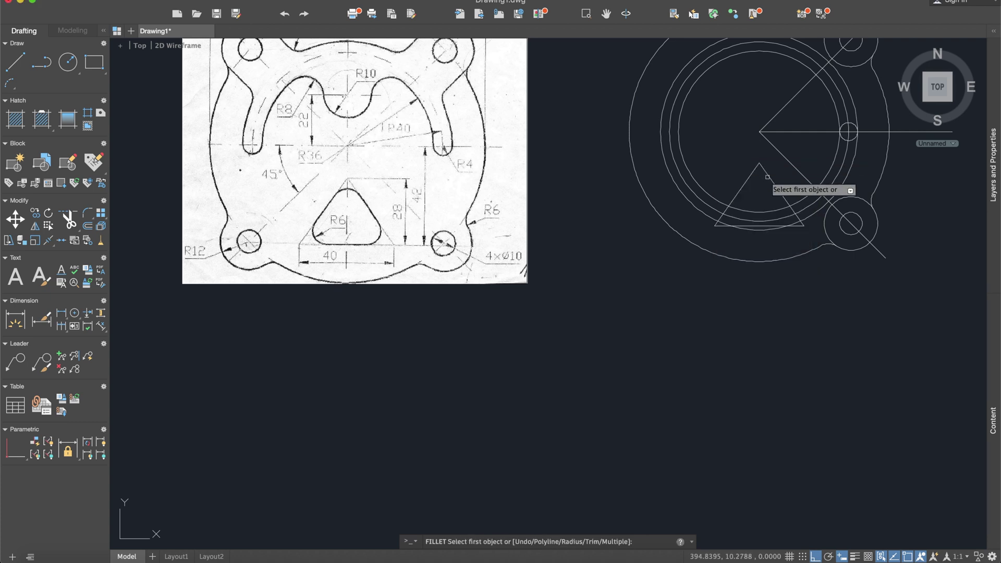
left_click(769, 182)
left_click(751, 176)
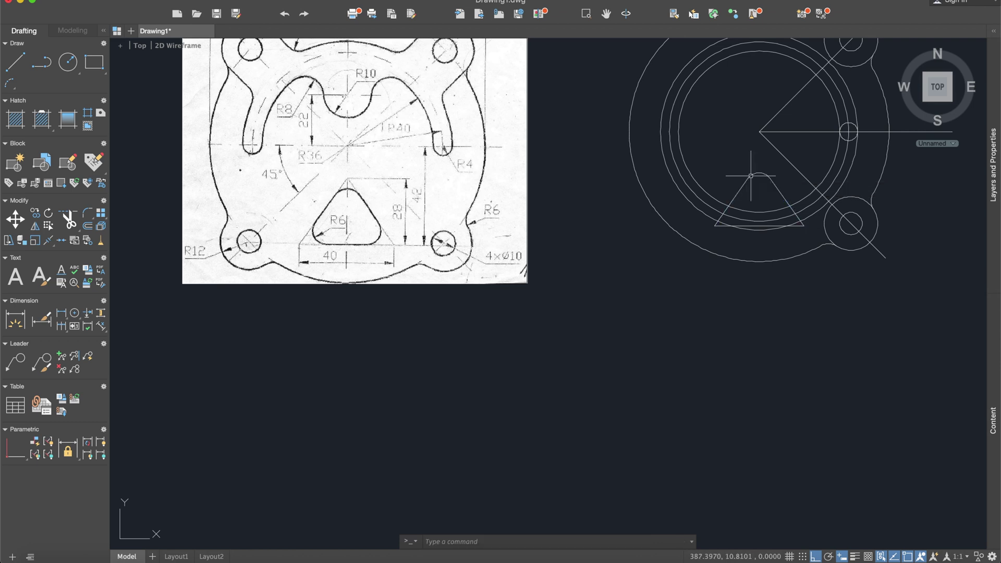
Fillet the triangle's left base corner with radius 6
type("fillet")
key("Return")
type("r")
key("Return")
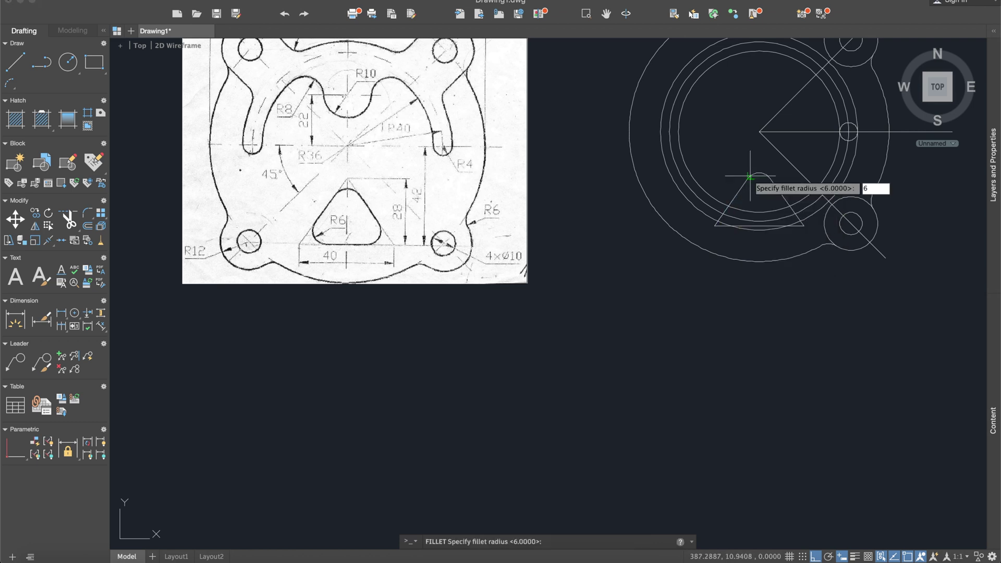
key("Return")
left_click(734, 200)
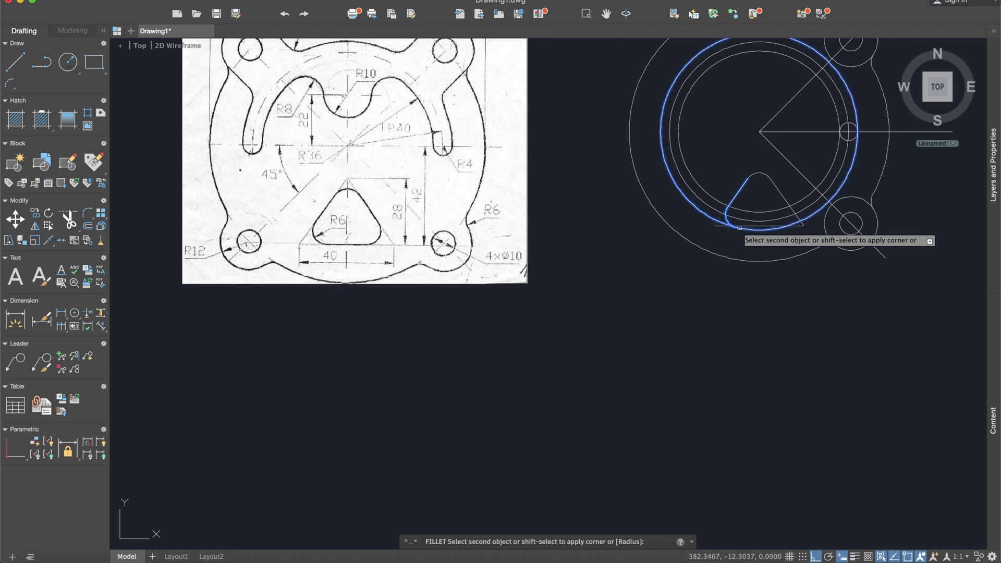
scroll(744, 223, "up", 5)
left_click(744, 223)
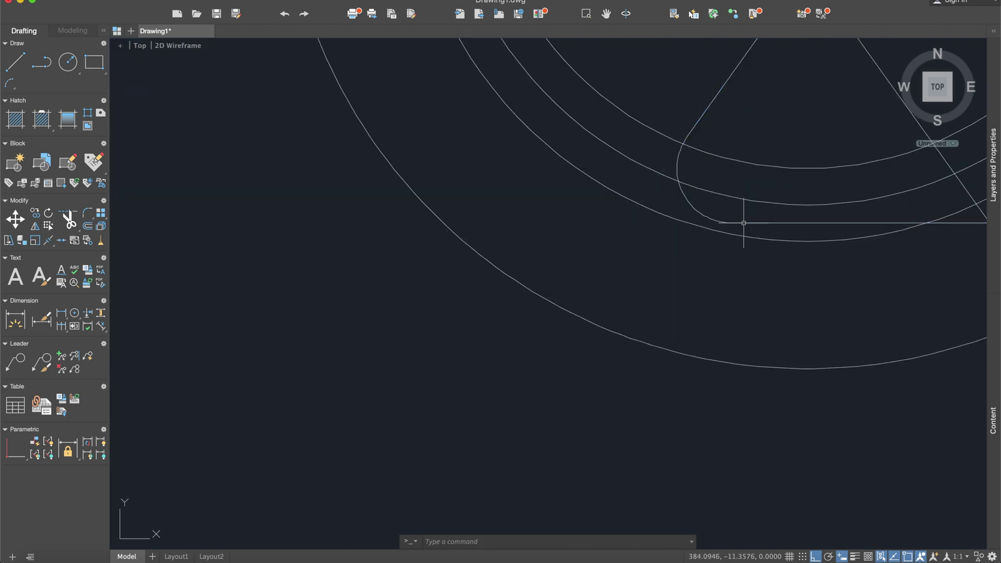
Fillet the triangle's right base corner with radius 6
type("fil")
key("Return")
type("r")
key("Return")
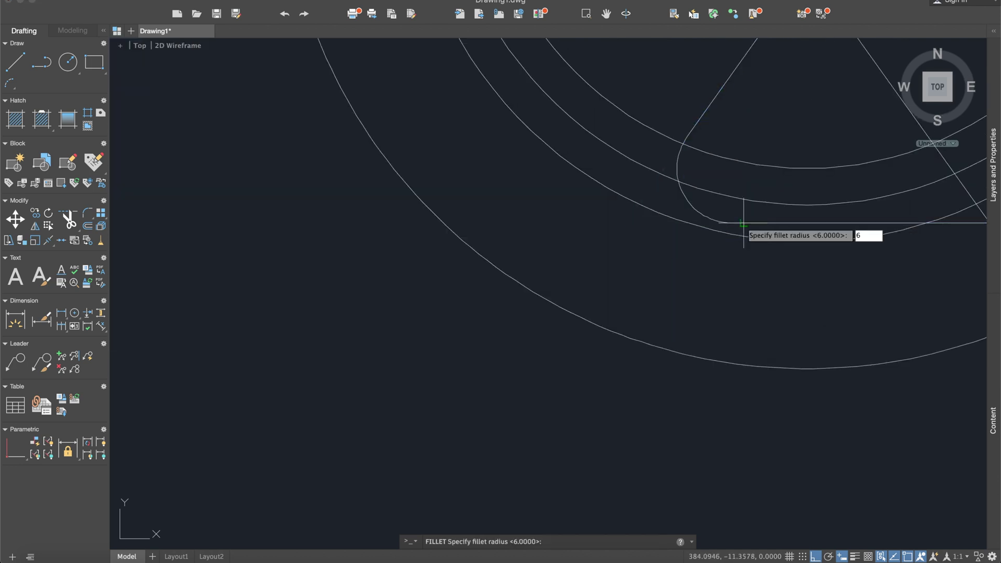
key("Return")
middle_click_drag(743, 223, 623, 262)
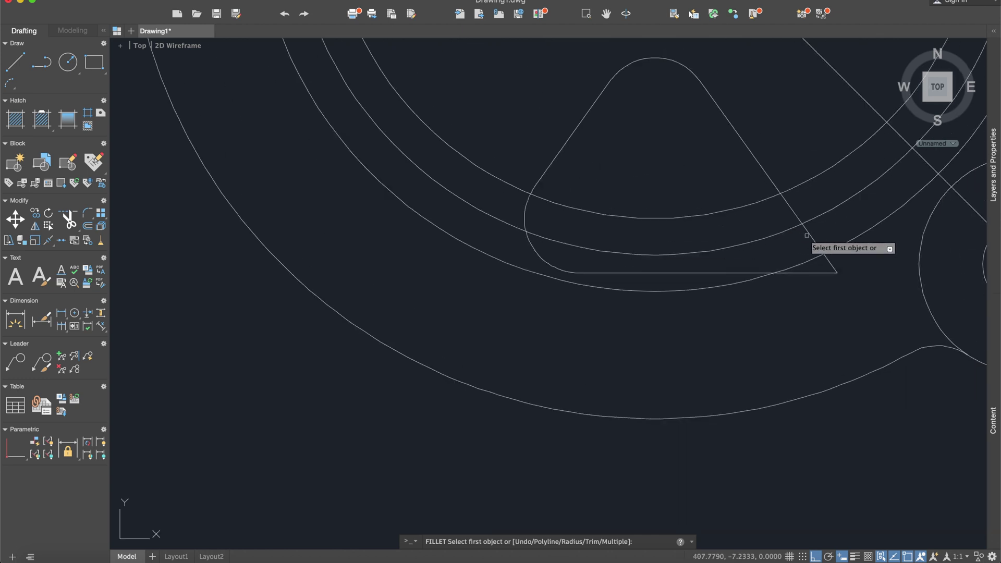
left_click(807, 235)
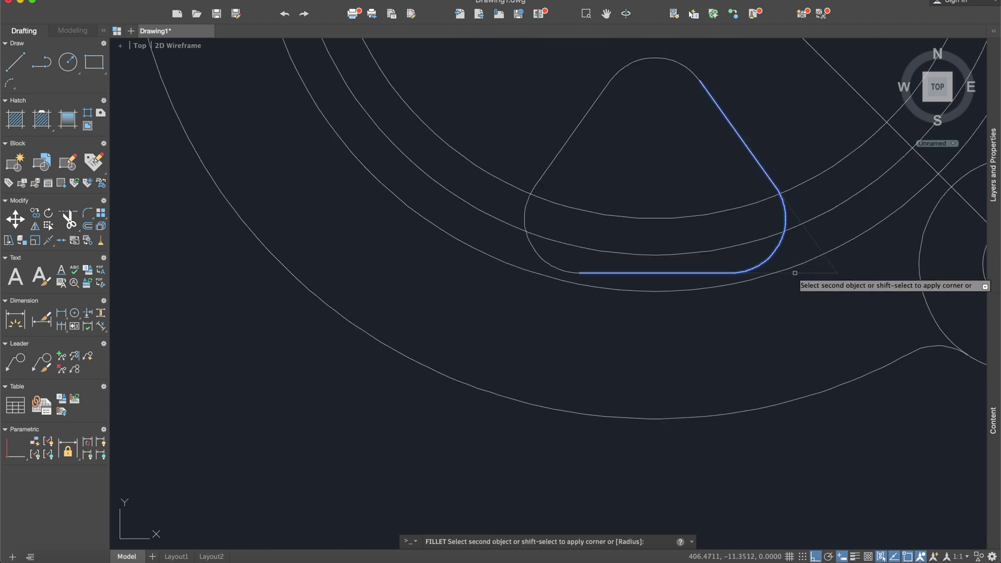
left_click(795, 273)
scroll(775, 280, "down", 6)
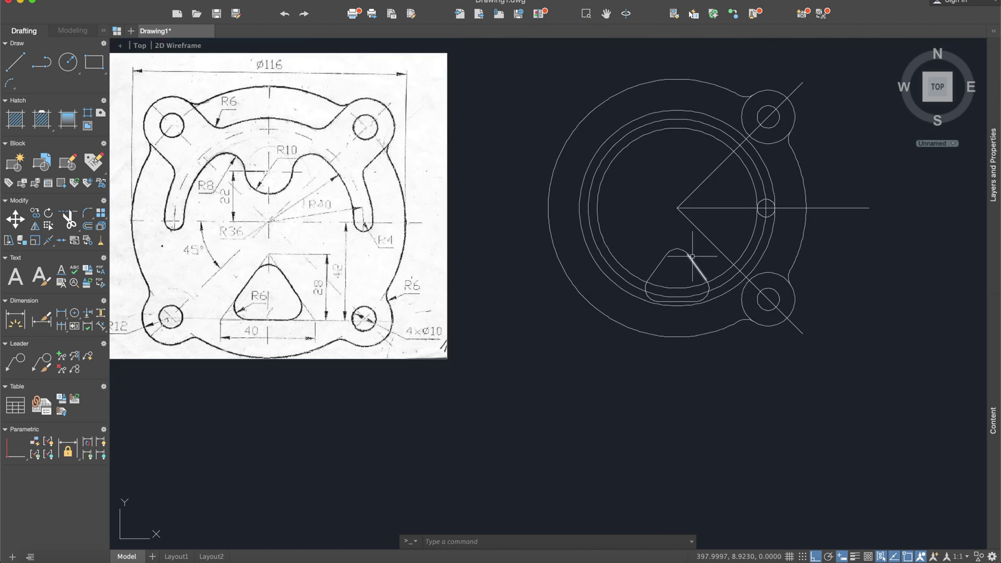
Abandon a trim attempt, clear the selection, and shift the drawing right
type("trim")
key("Return")
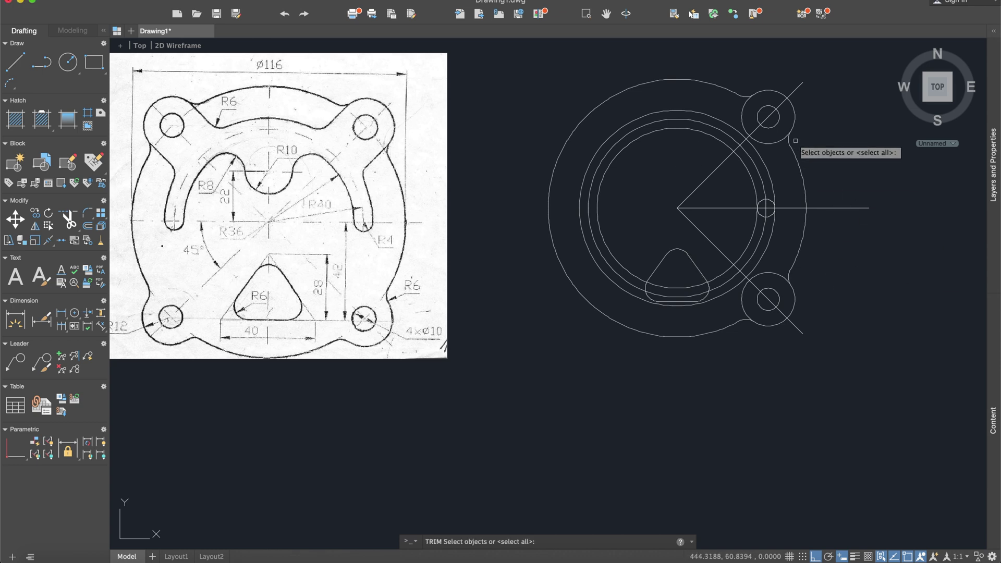
key("Escape")
scroll(768, 123, "up", 4)
scroll(766, 119, "up", 2)
scroll(743, 171, "down", 2)
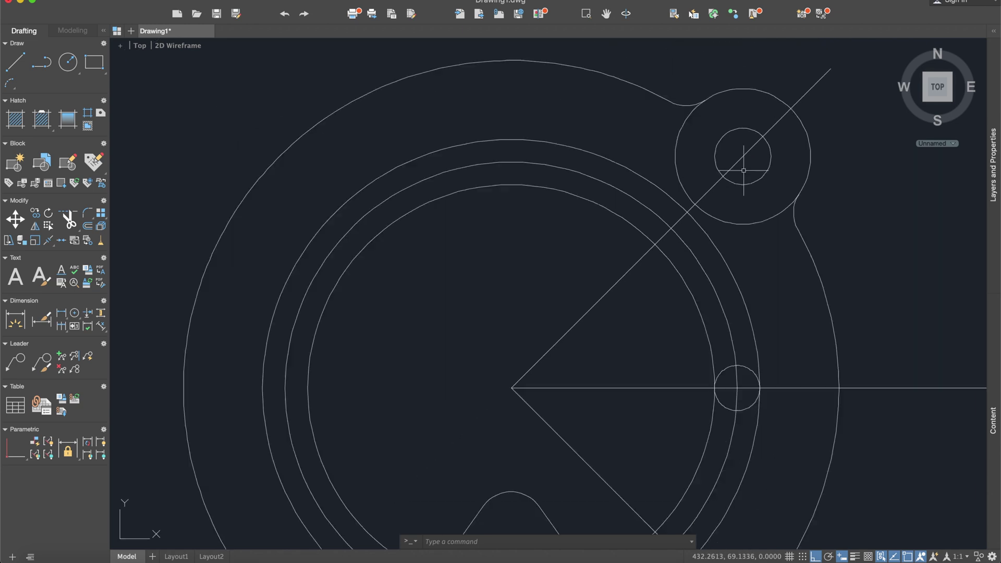
scroll(744, 171, "down", 2)
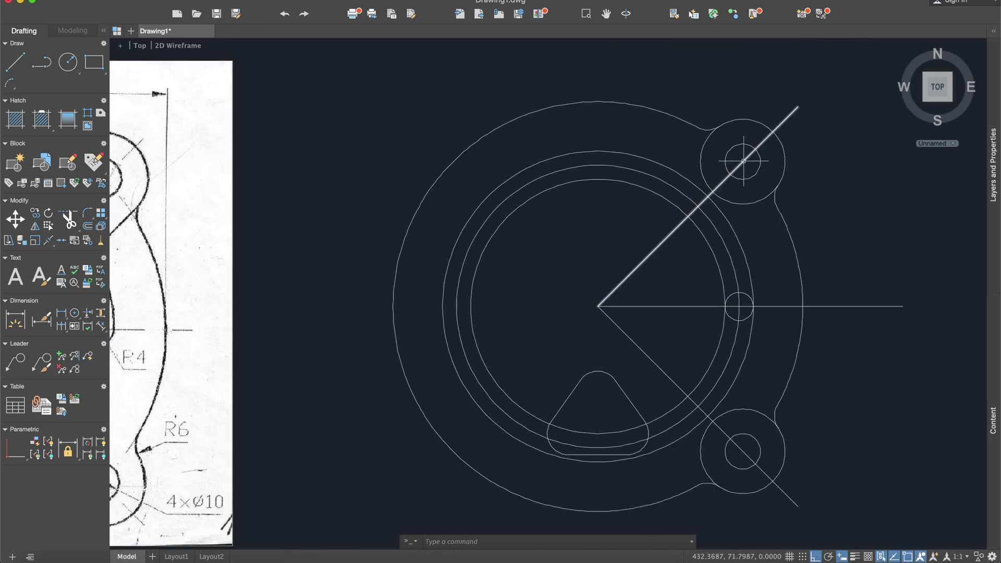
left_click(744, 161)
key("Escape")
scroll(744, 161, "down", 3)
scroll(757, 185, "up", 2)
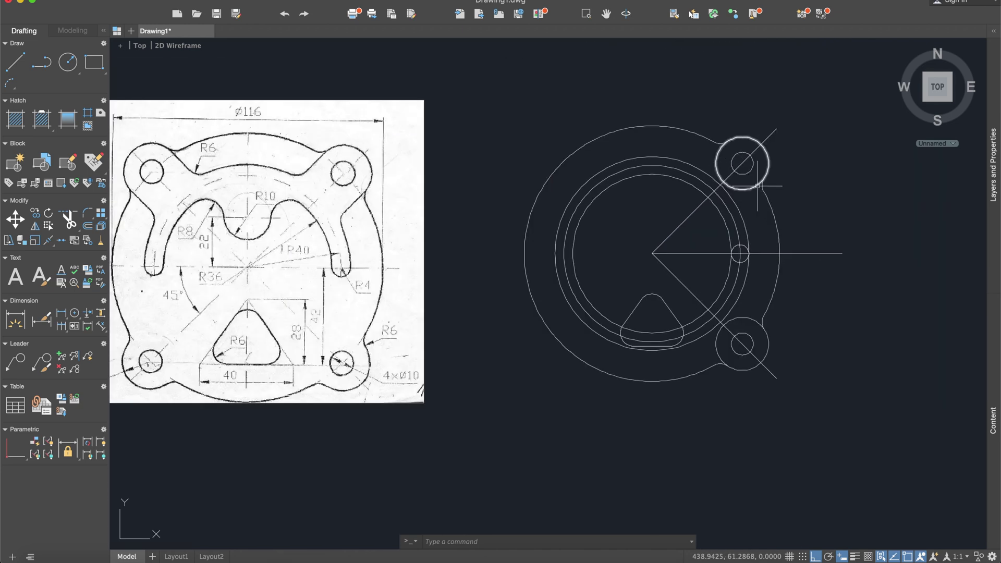
middle_click_drag(543, 245, 633, 250)
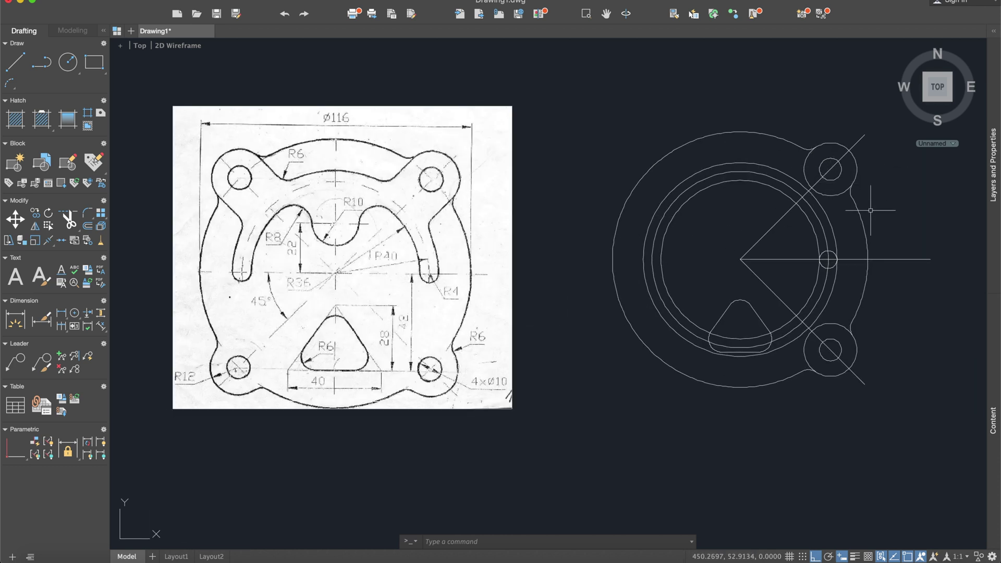
Offset the upper diagonal centre line 12 units to each side
type("off")
key("Return")
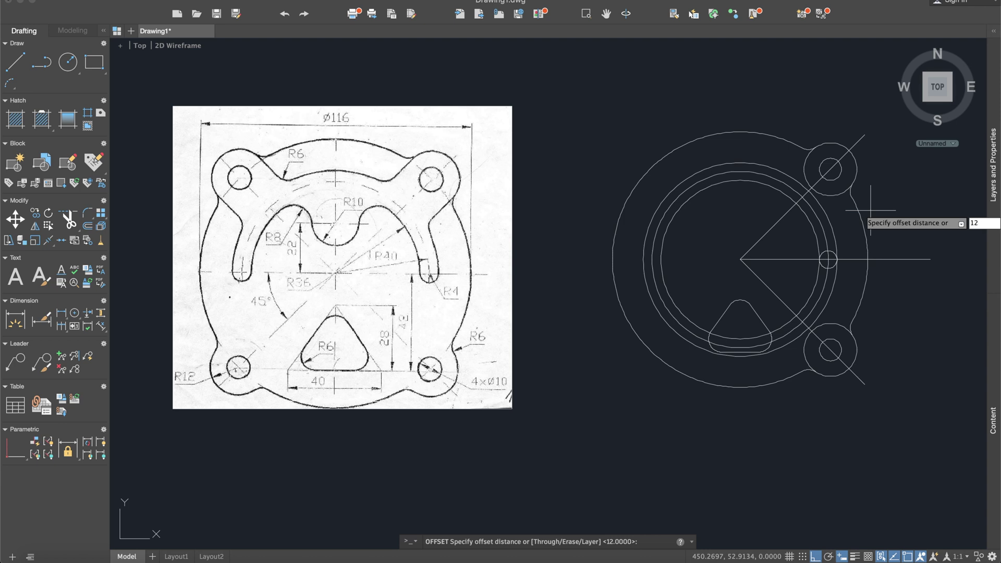
key("Return")
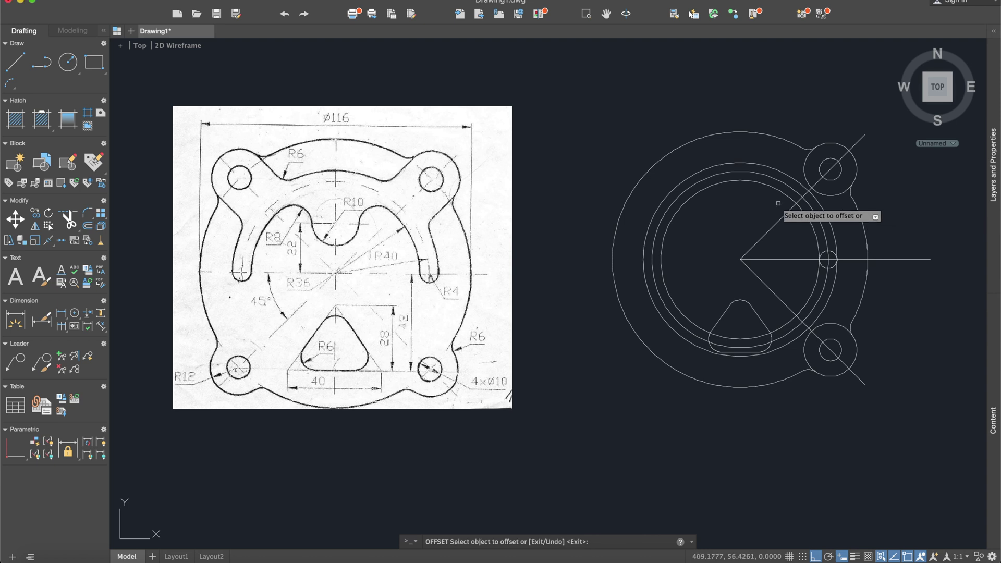
left_click(782, 218)
left_click(787, 274)
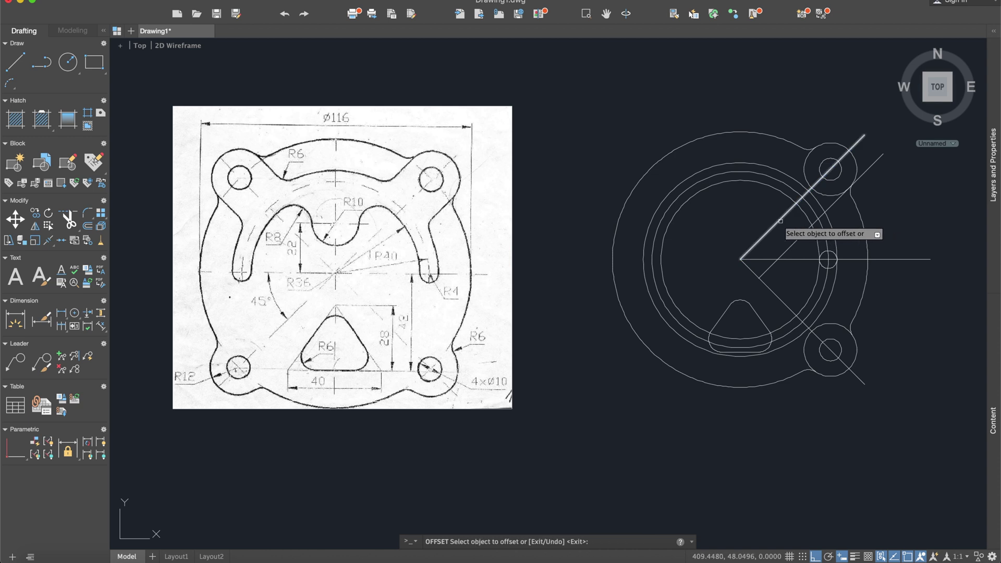
left_click(777, 222)
left_click(769, 208)
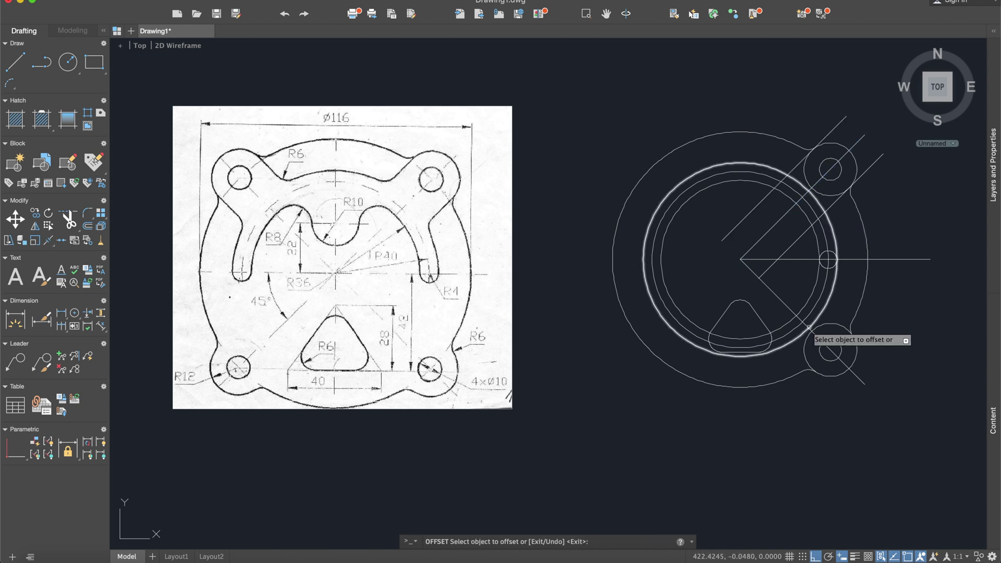
key("Return")
Trim with all geometry as edges, cutting line ends past the upper-right boss
type("tr")
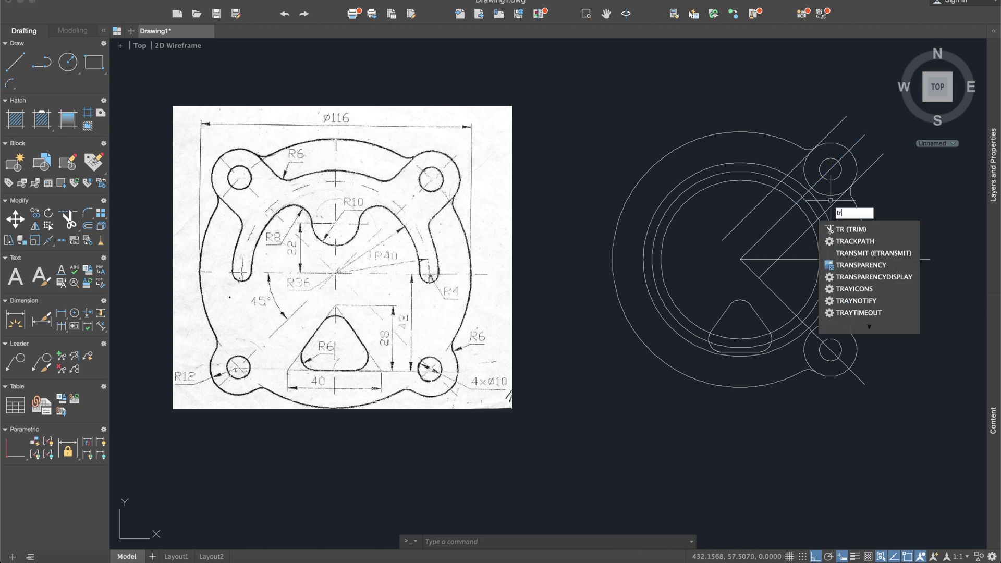
key("Return")
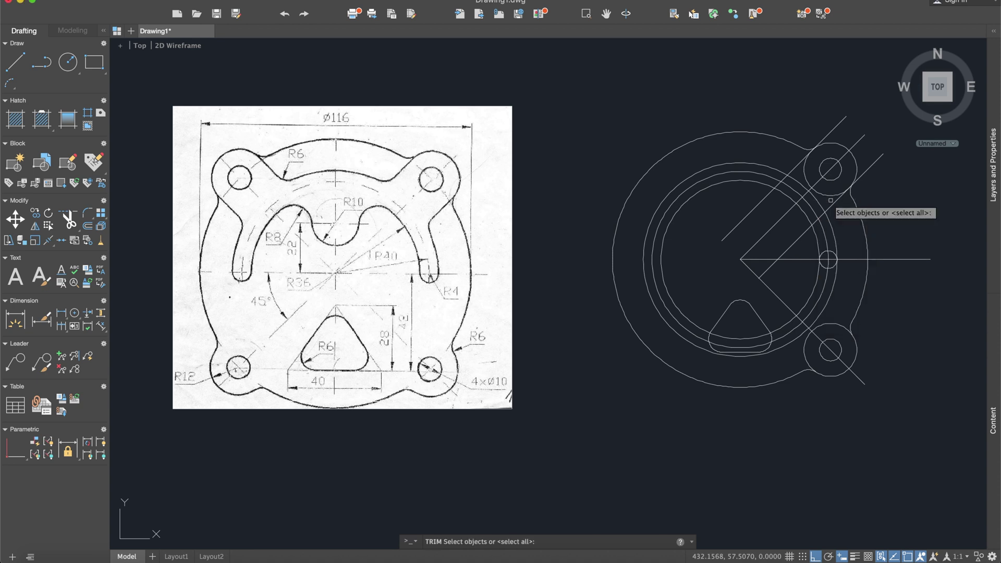
scroll(831, 200, "down", 2)
left_click(927, 369)
left_click(738, 130)
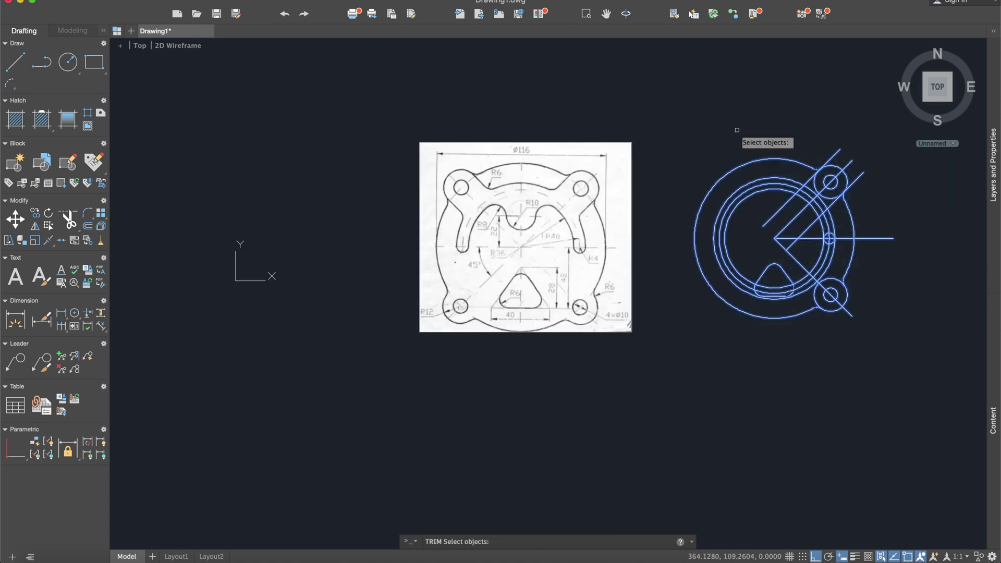
key("Return")
scroll(851, 173, "up", 4)
left_click(882, 165)
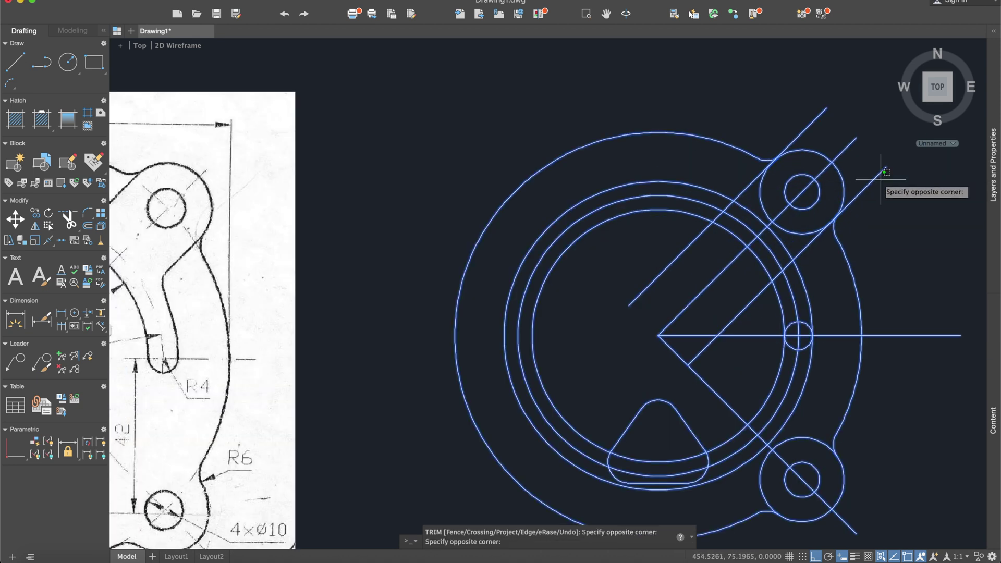
left_click(831, 150)
left_click(833, 136)
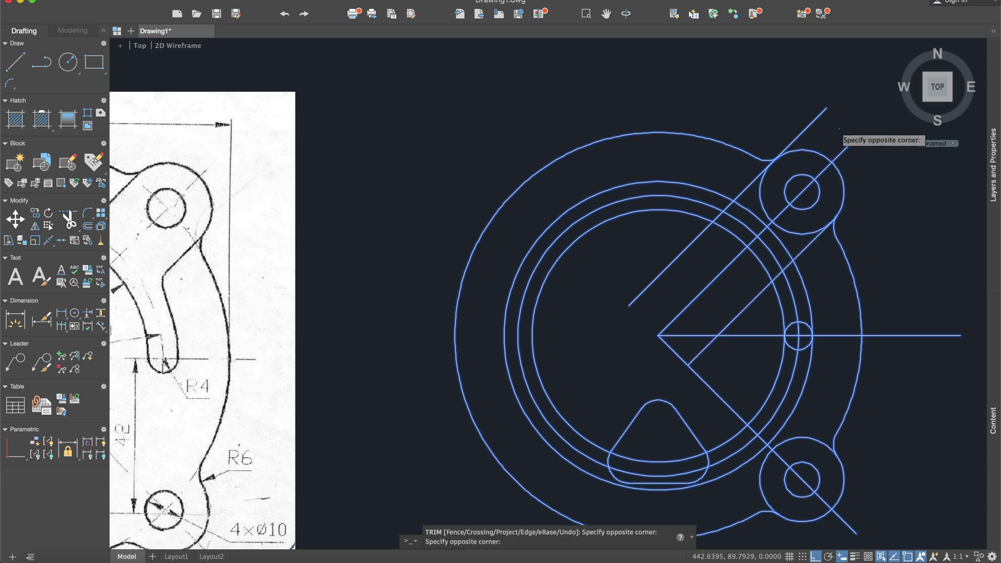
left_click(818, 111)
scroll(889, 159, "down", 3)
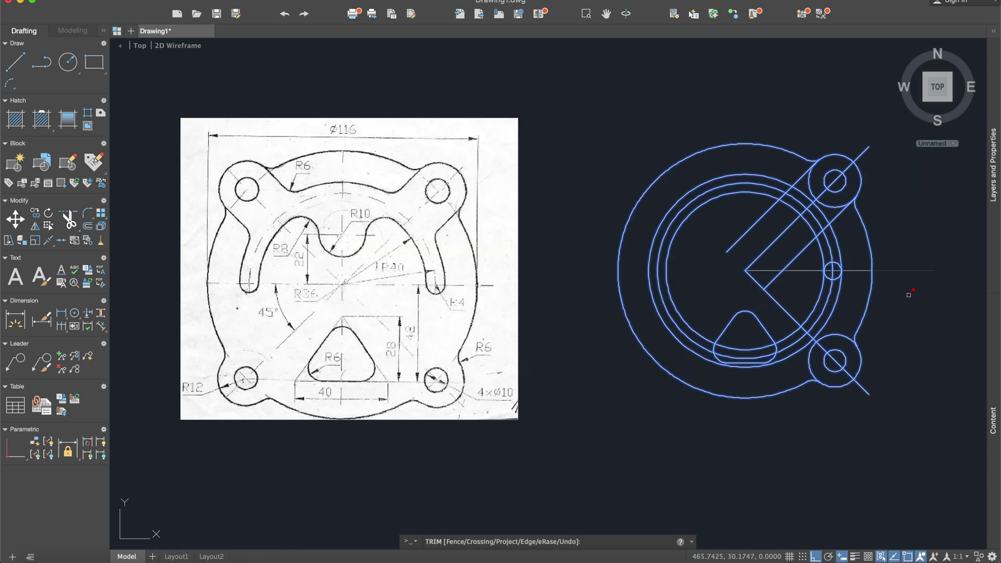
scroll(811, 232, "up", 4)
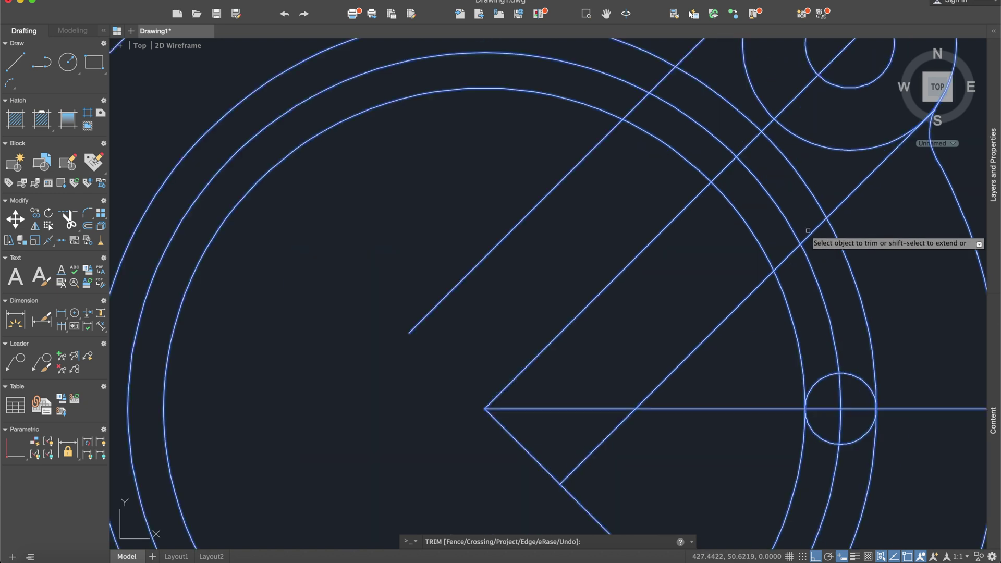
Trim both diagonals' pieces lying between the two slot arcs
left_click(813, 230)
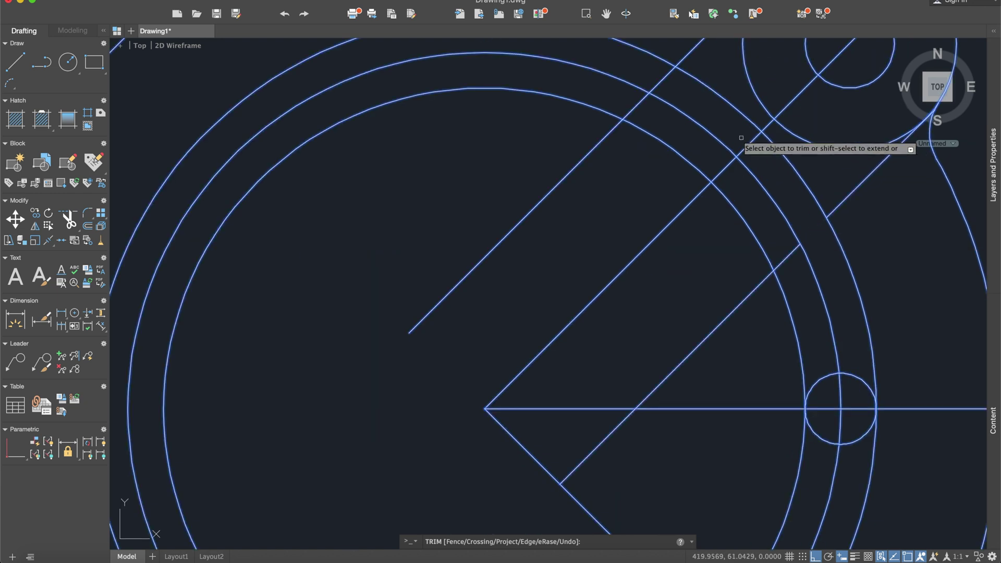
left_click(663, 77)
scroll(694, 179, "down", 2)
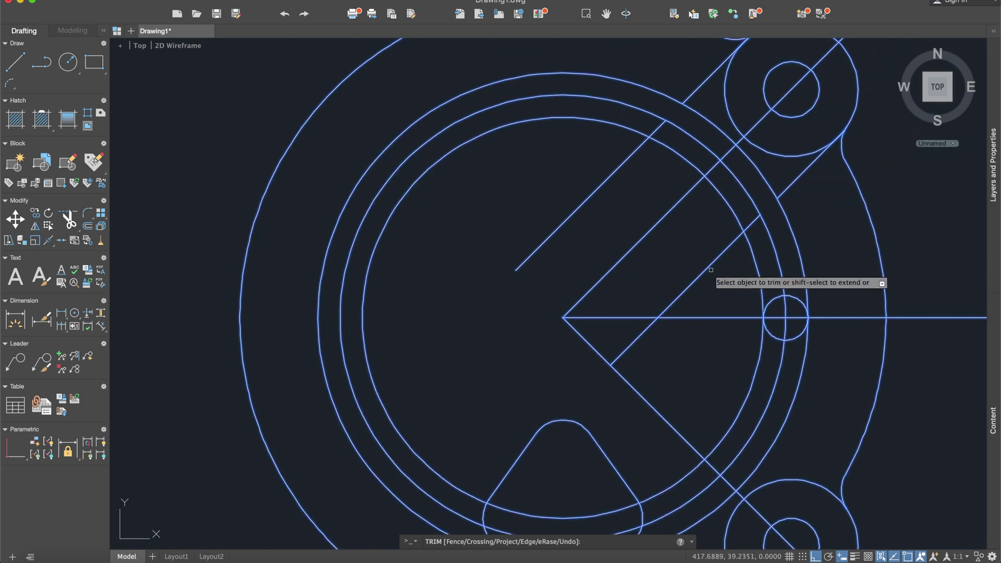
scroll(689, 335, "down", 2)
scroll(686, 335, "down", 2)
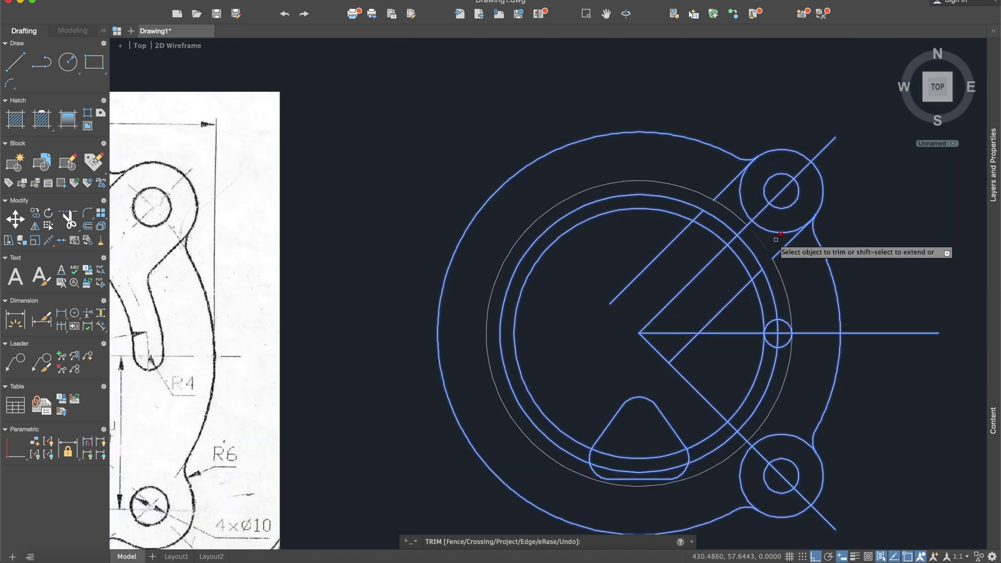
scroll(767, 240, "up", 2)
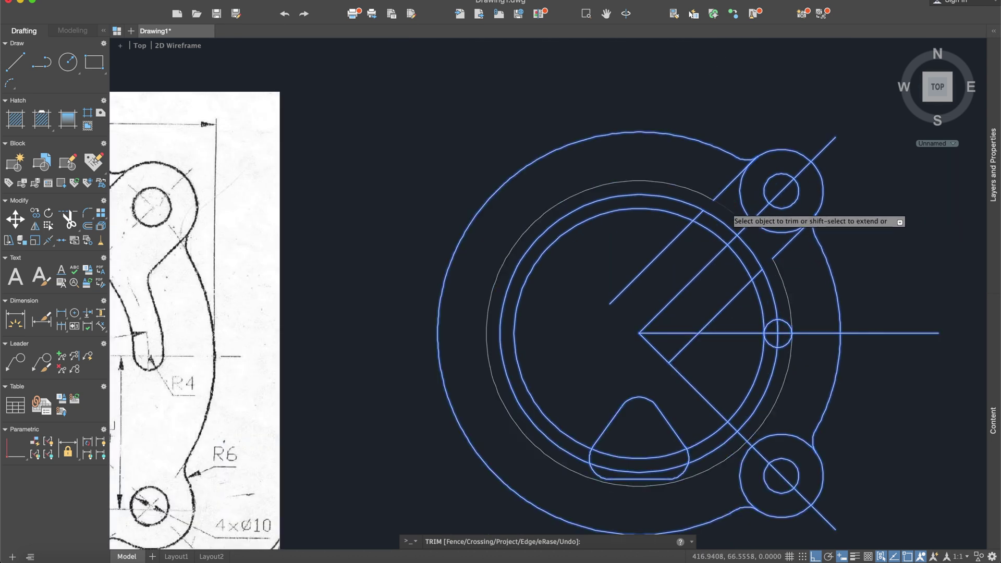
scroll(779, 308, "down", 2)
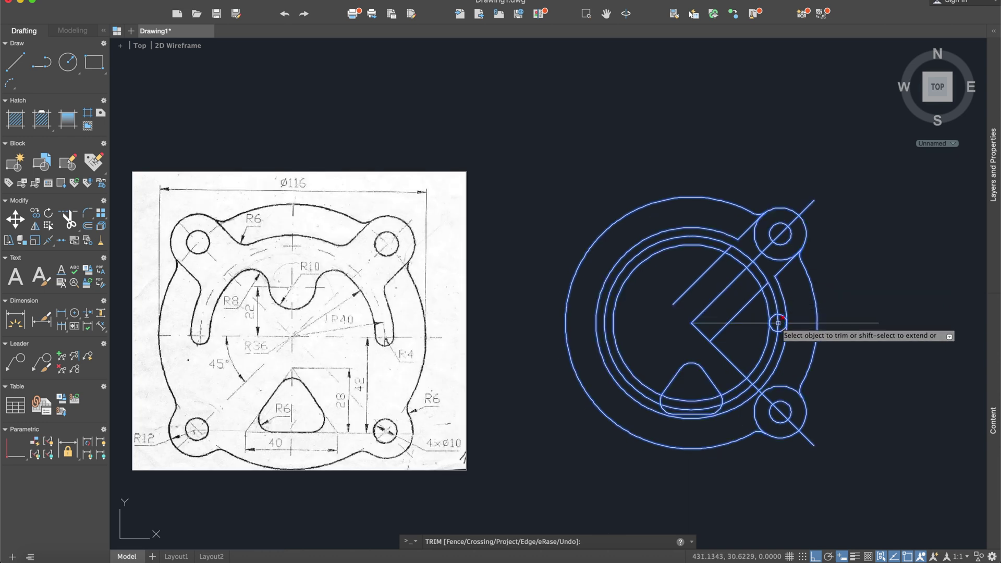
scroll(782, 308, "up", 2)
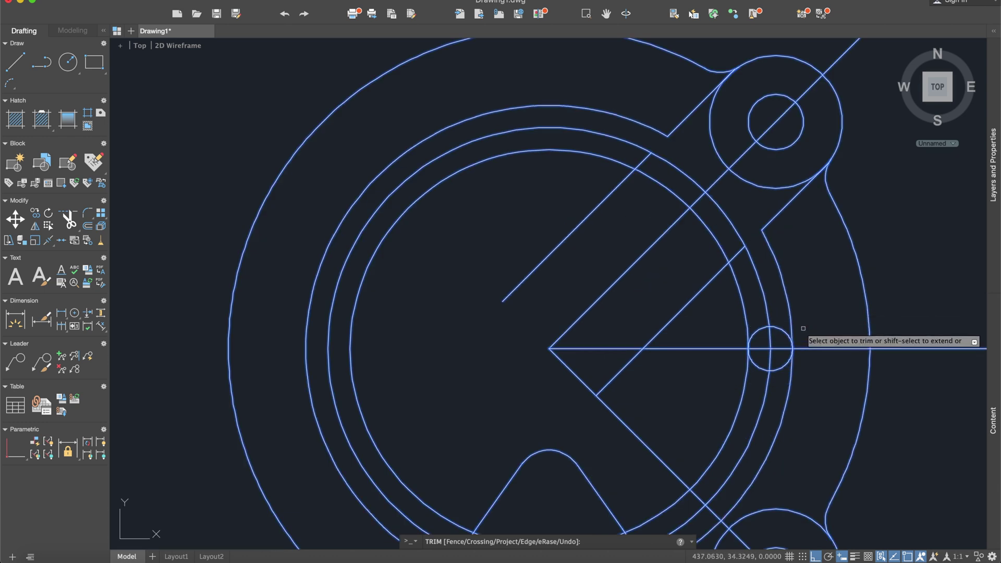
Trim the ring arc inside the small circle and the horizontal line beyond the outer circle
left_click(769, 353)
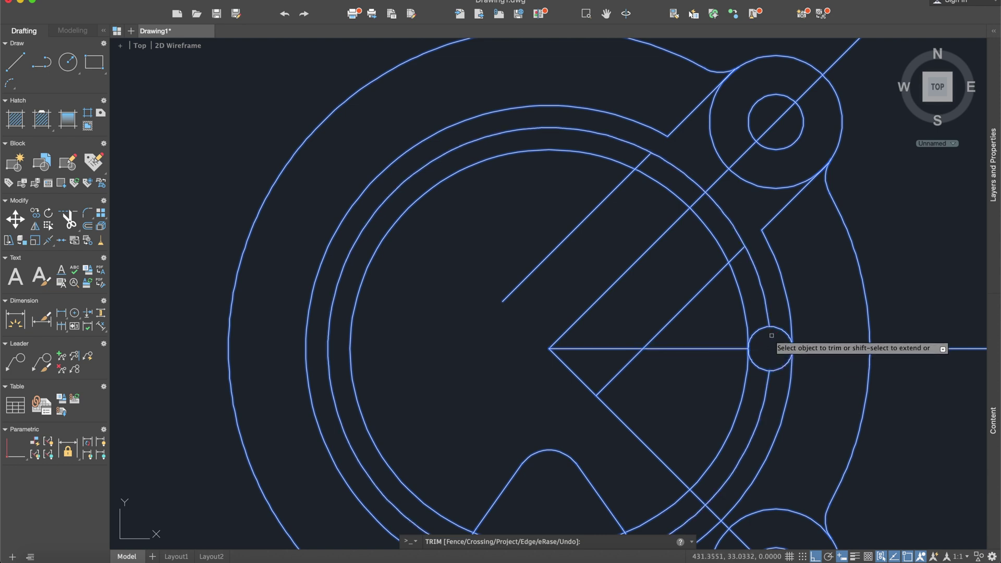
scroll(773, 327, "down", 5)
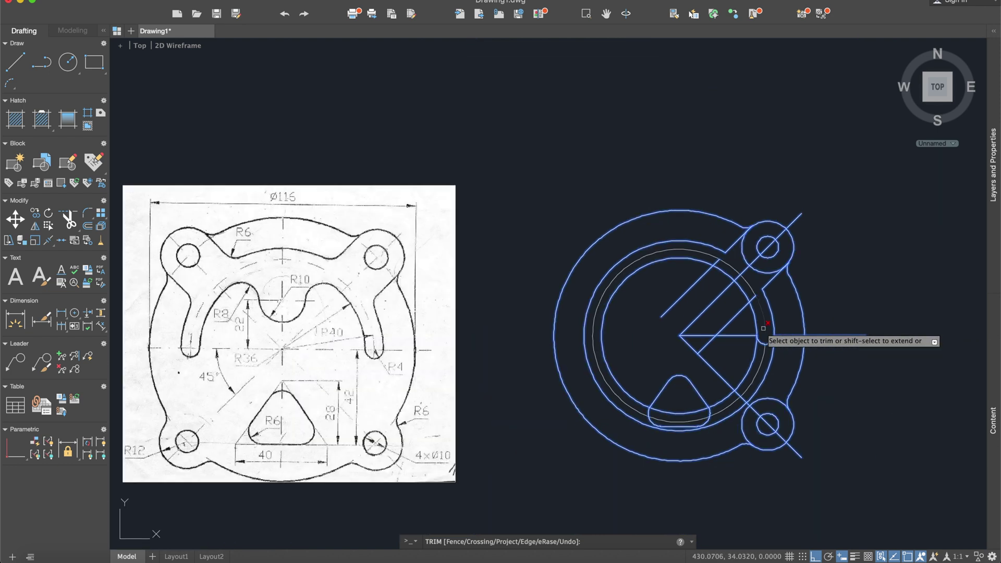
left_click(834, 335)
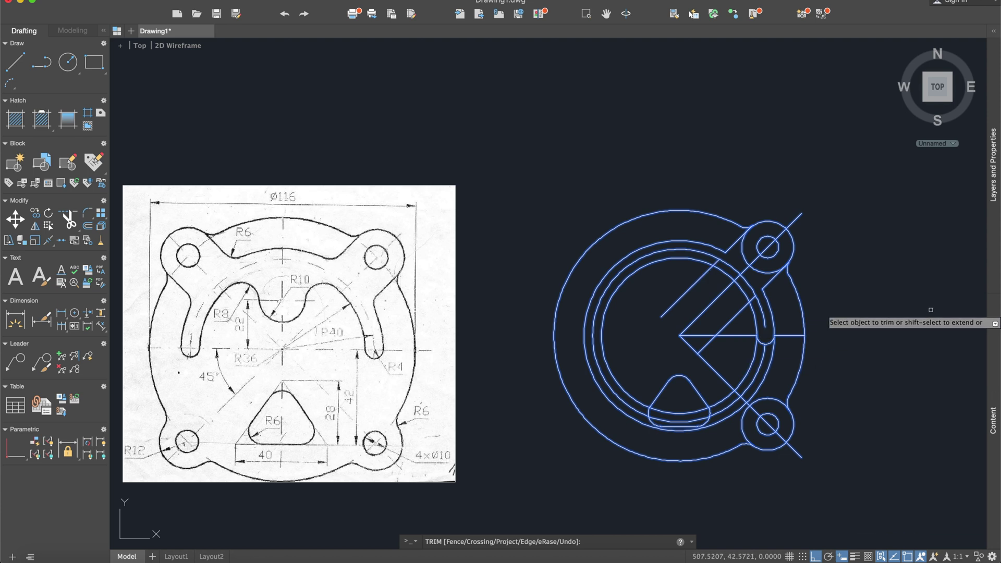
scroll(796, 251, "up", 4)
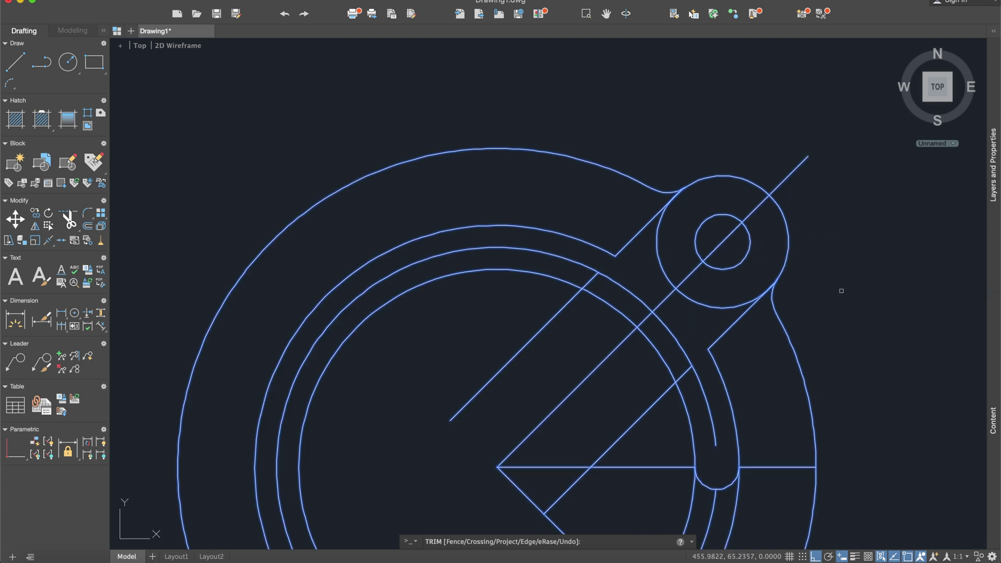
scroll(829, 271, "down", 3)
scroll(753, 334, "down", 1)
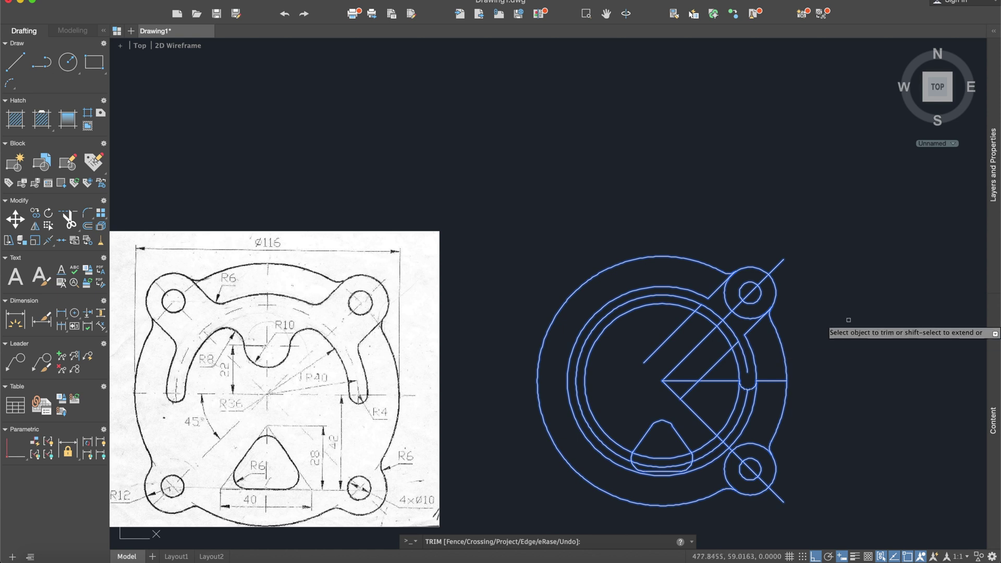
middle_click_drag(849, 320, 863, 288)
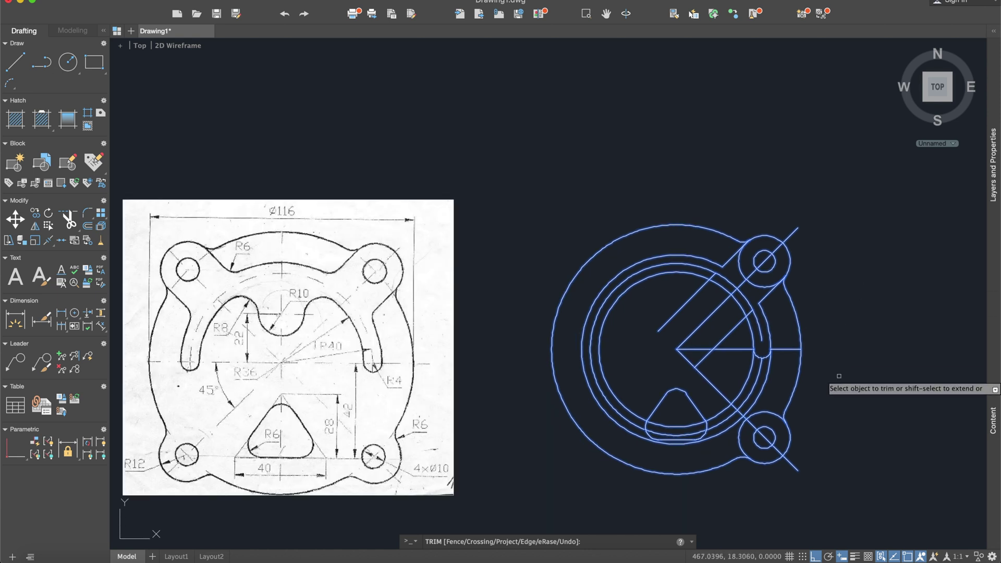
Delete the leftover diagonal construction lines
key("Escape")
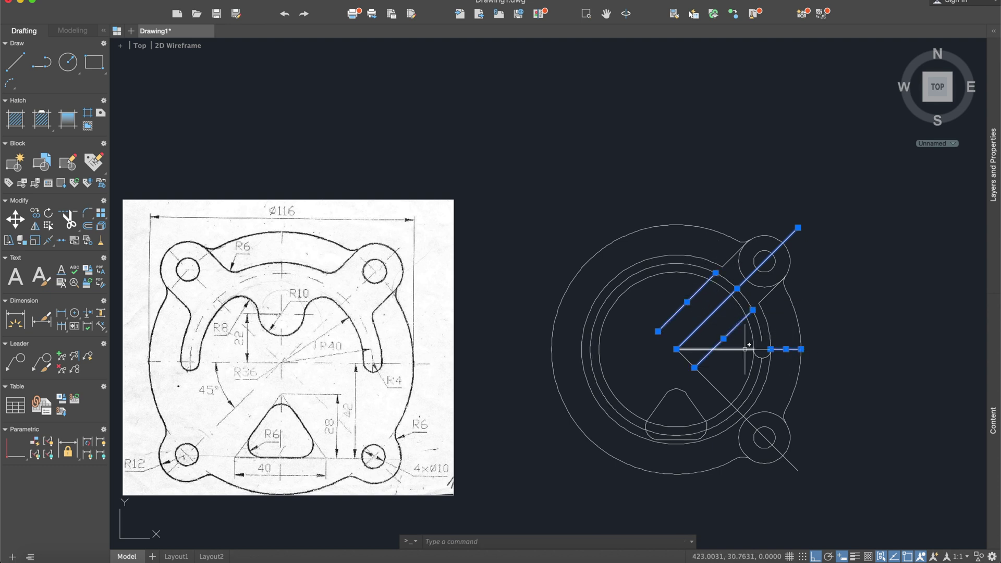
key("Delete")
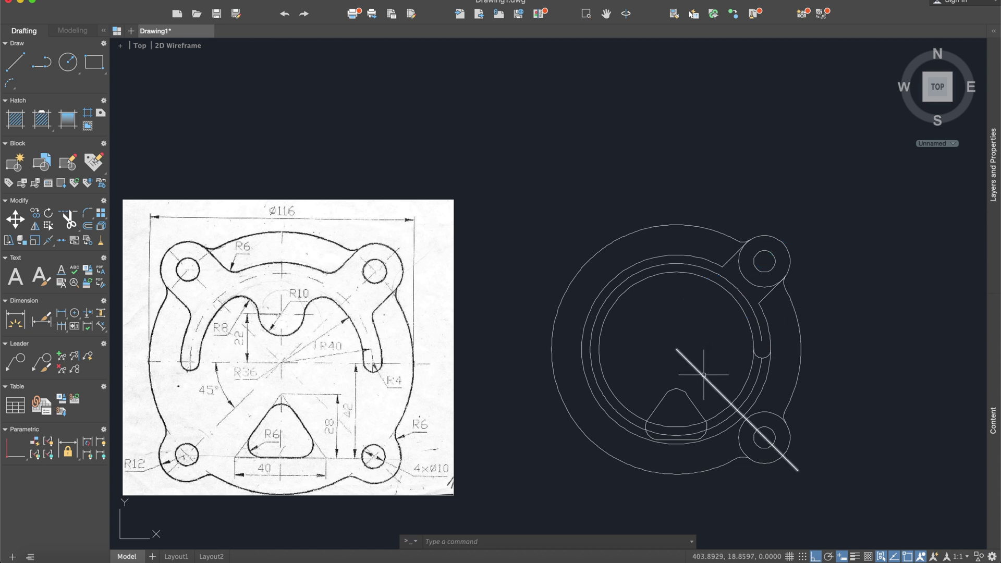
key("Delete")
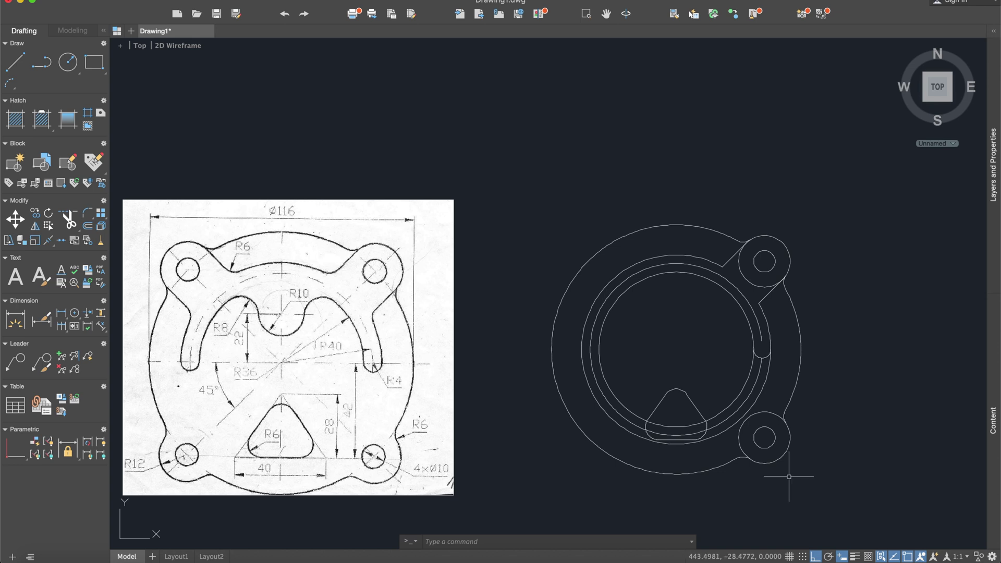
scroll(772, 428, "up", 2)
scroll(772, 427, "down", 2)
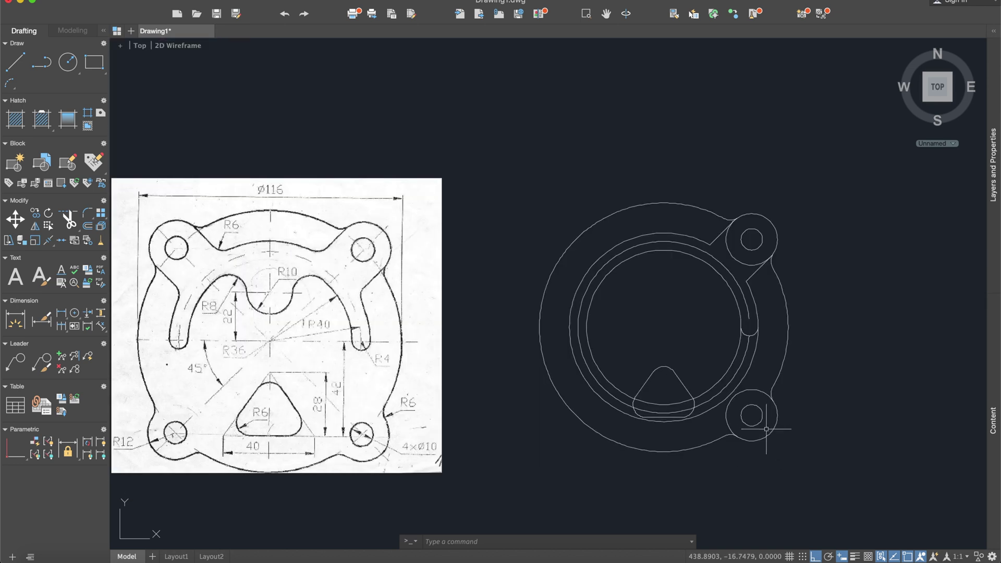
middle_click_drag(738, 423, 780, 393)
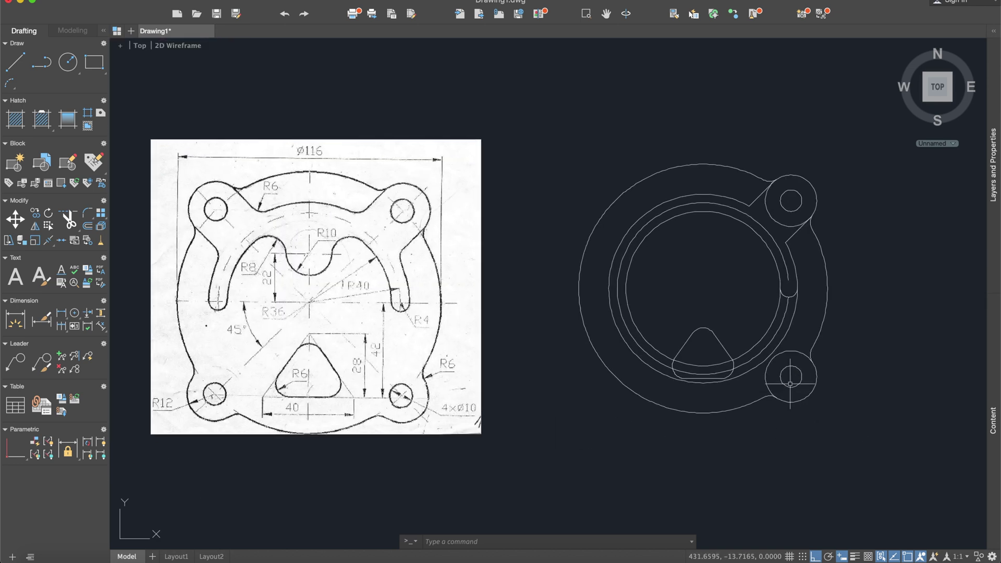
Trim the inner arc away from the lower-right boss
key("Return")
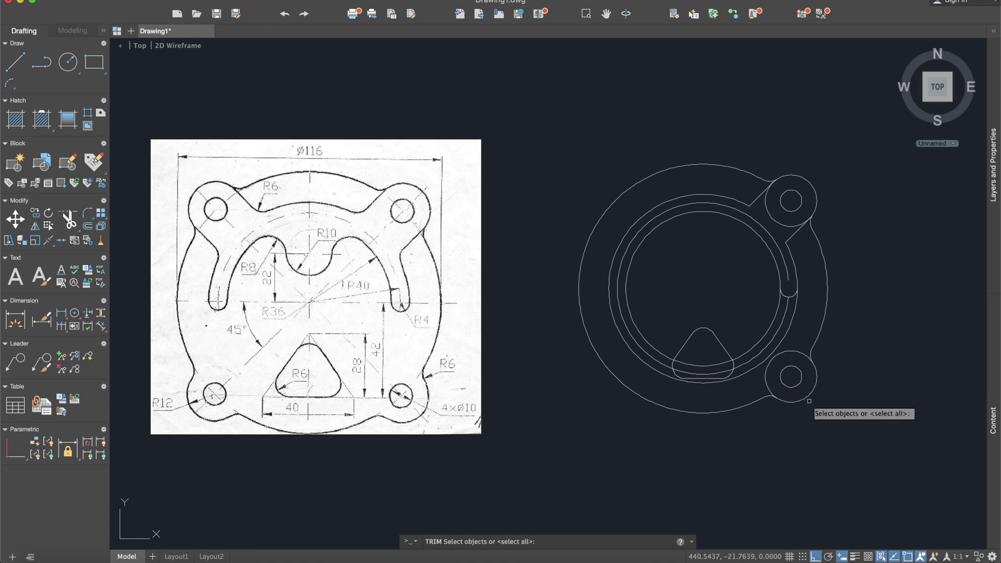
left_click(832, 425)
left_click(730, 251)
key("Return")
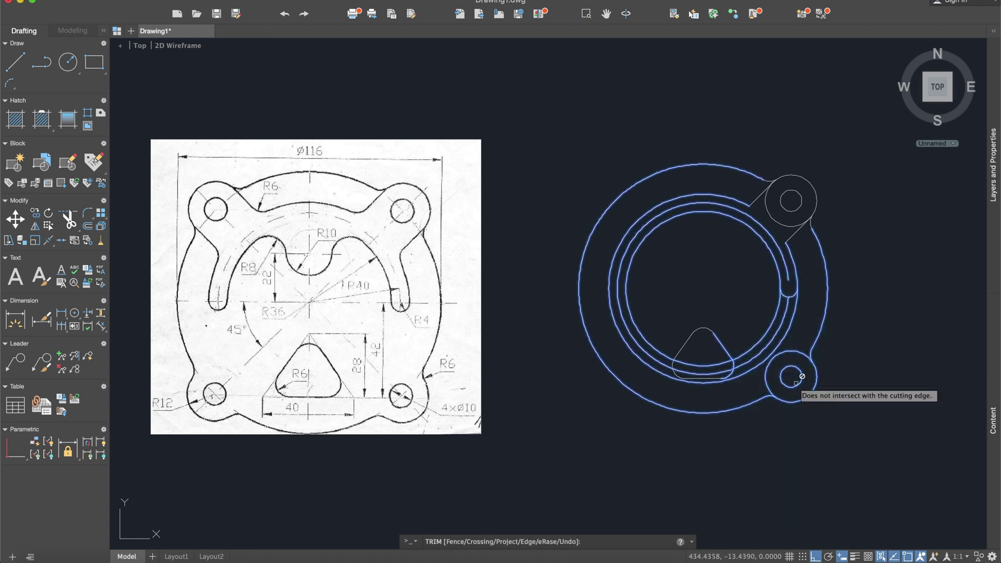
left_click(793, 351)
key("Return")
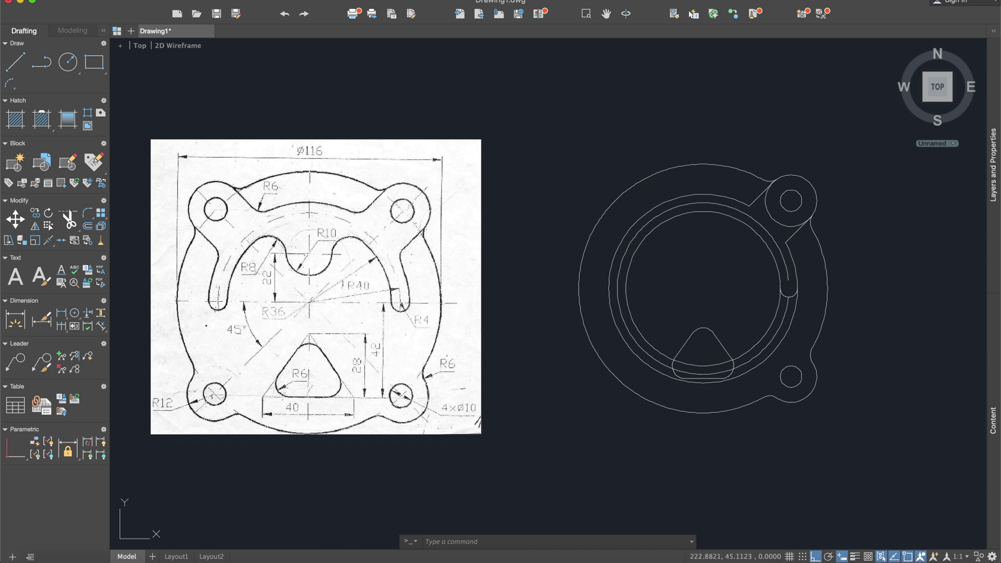
left_click(15, 62)
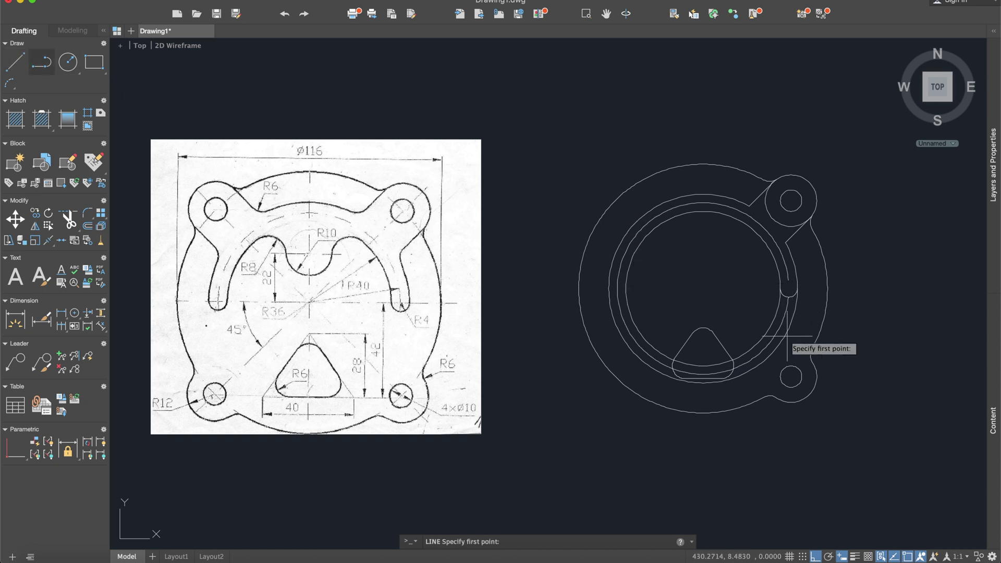
Draw a short vertical line straight up from the plate centre
left_click(703, 288)
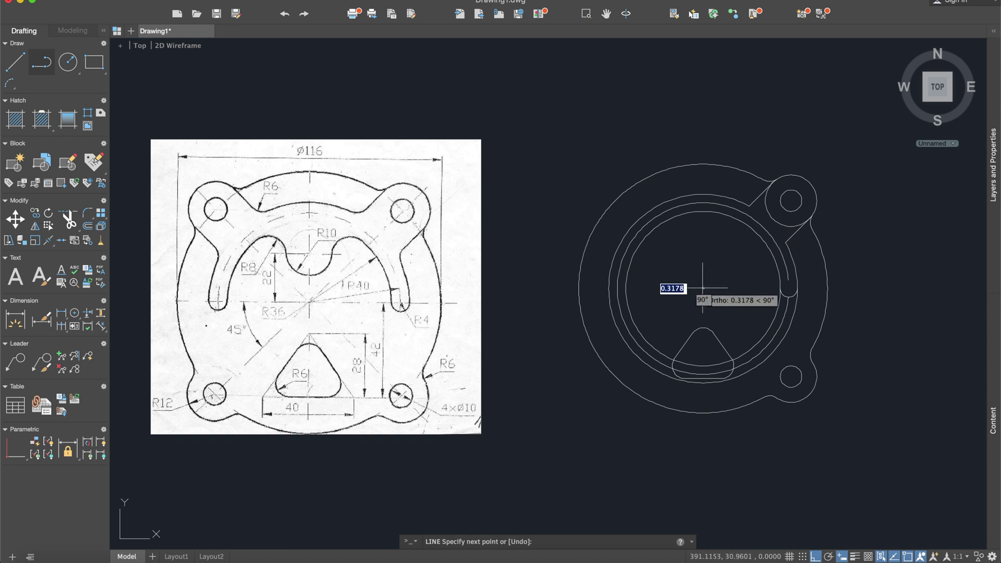
left_click(703, 241)
key("Escape")
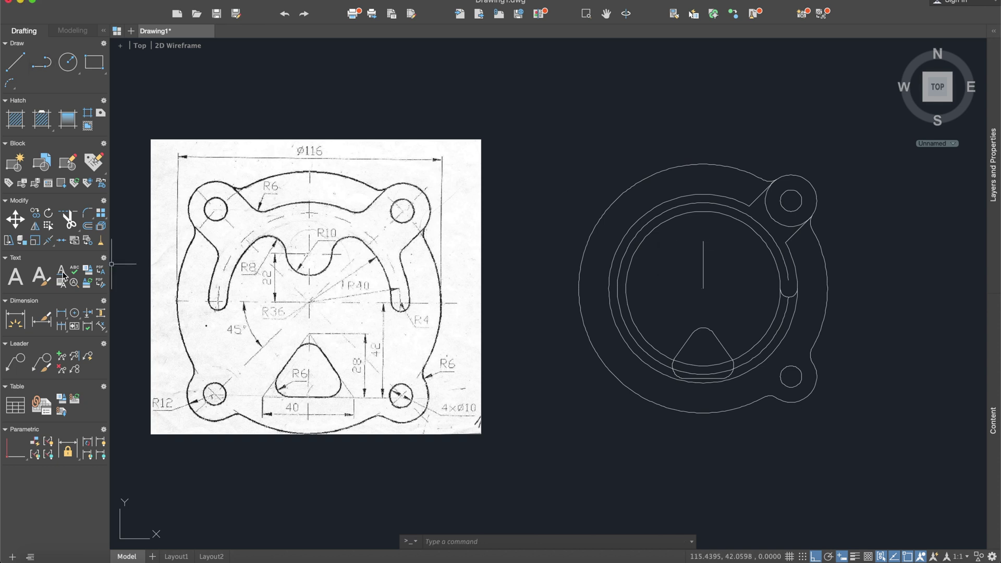
Place a radius-10 circle centred on the vertical line's top endpoint
left_click(13, 61)
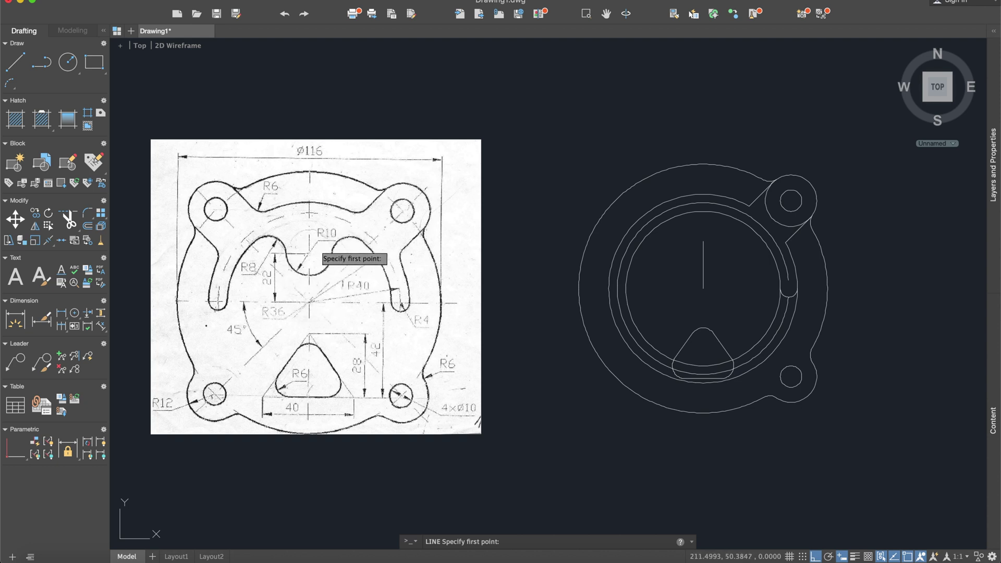
left_click(71, 71)
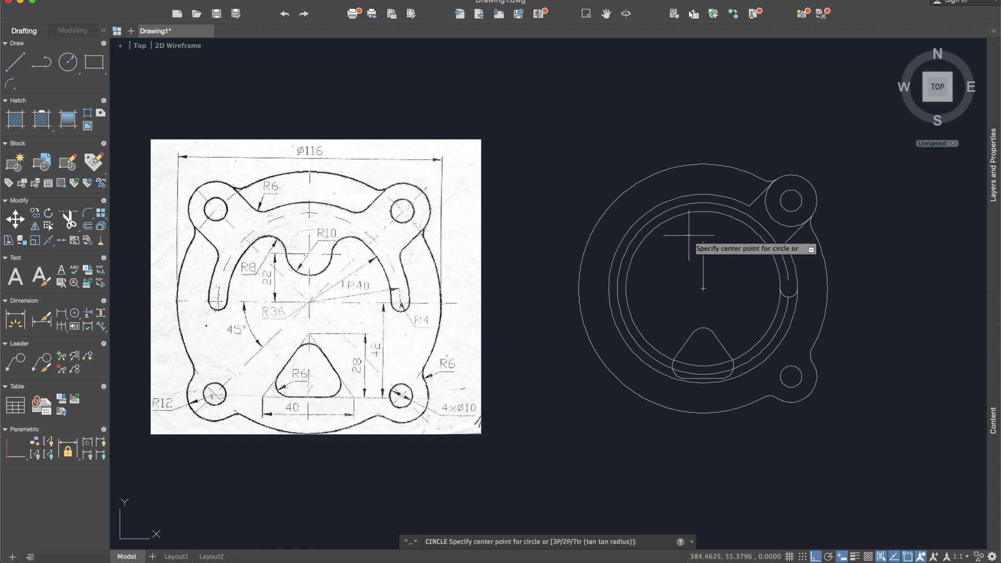
left_click(703, 242)
type("10")
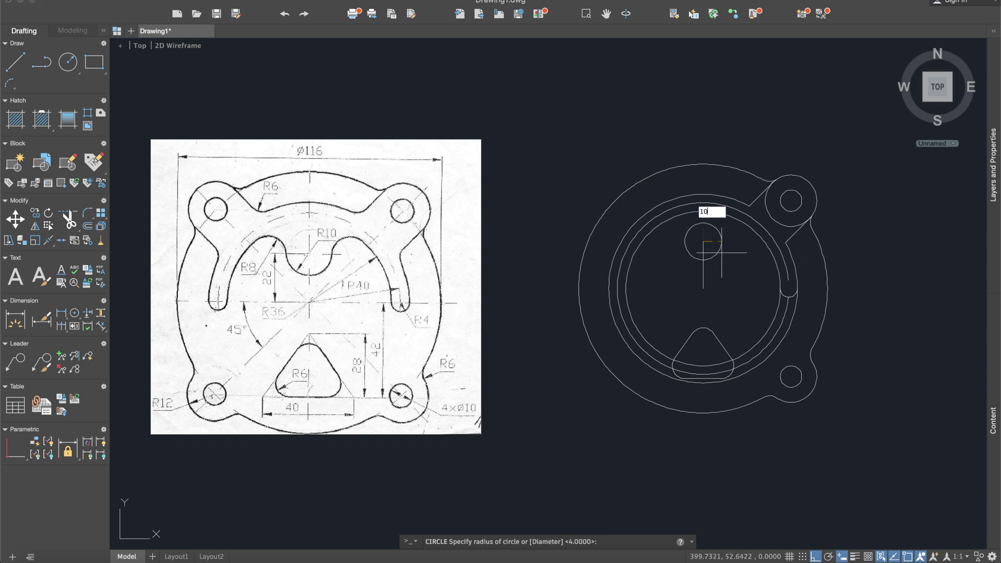
key("Return")
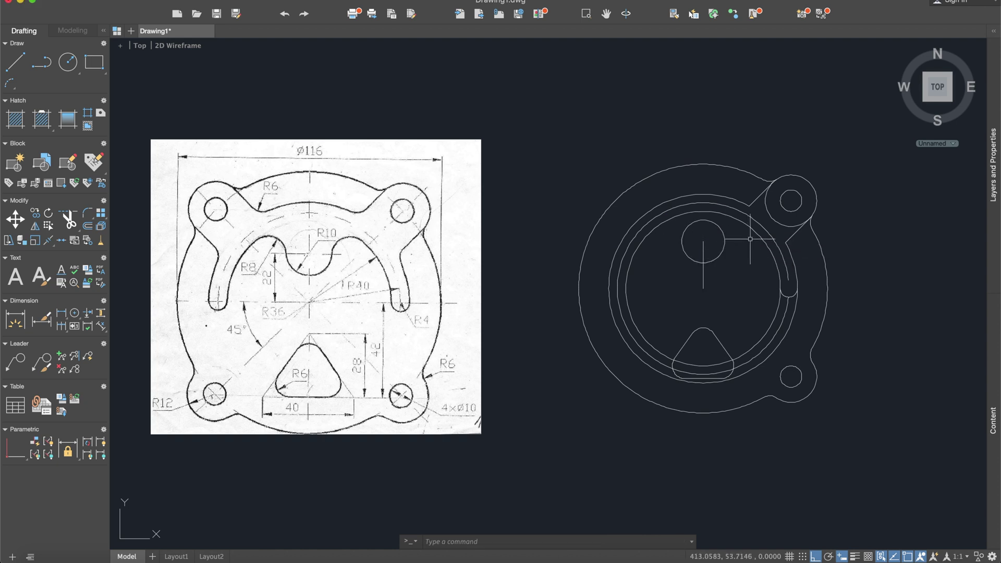
Fillet the small top circle into the inner circle with a radius 6 arc
type("fillet")
key("Return")
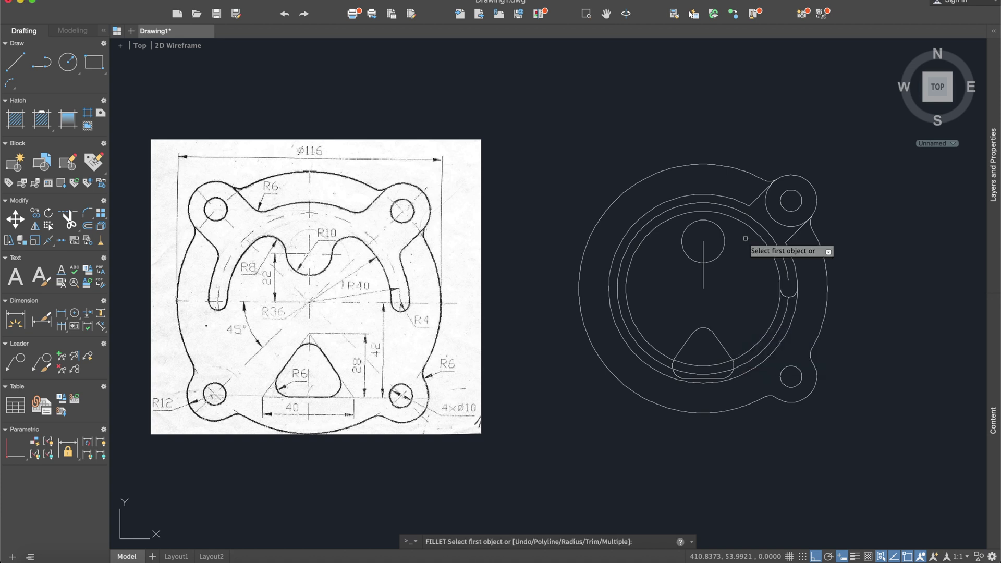
type("r")
key("Return")
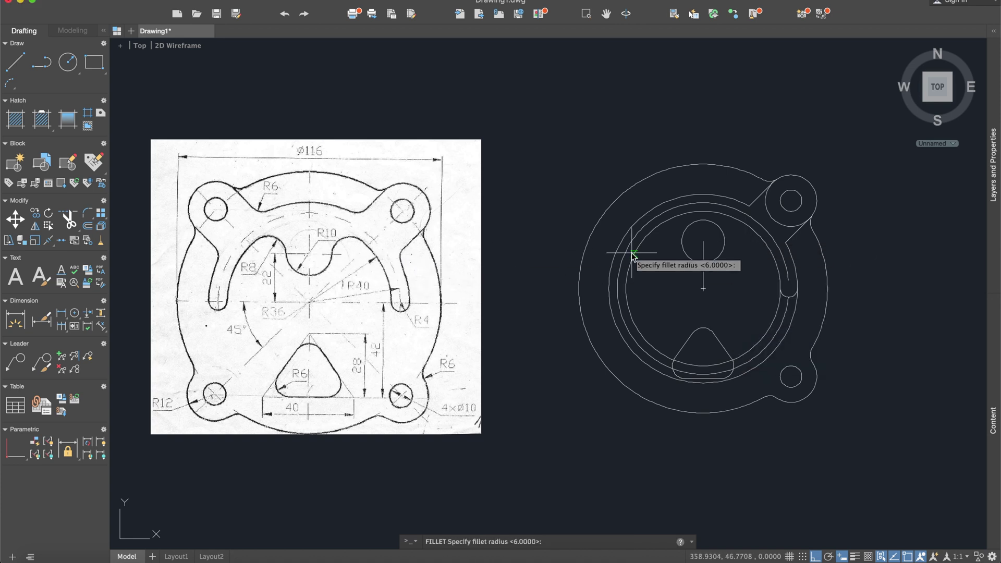
key("Return")
scroll(691, 252, "up", 2)
left_click(741, 221)
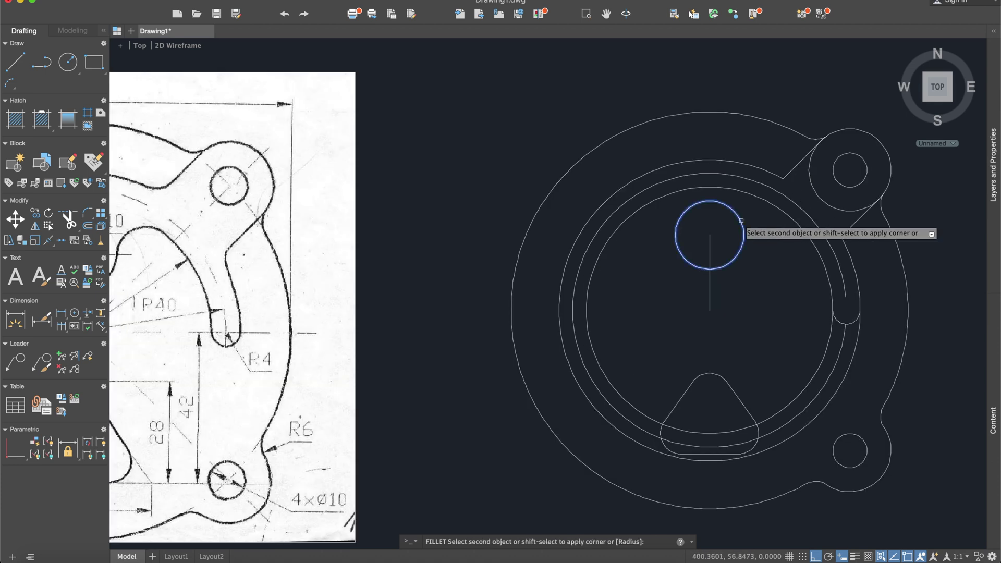
left_click(759, 205)
Delete the leftover inner circle
scroll(766, 304, "down", 2)
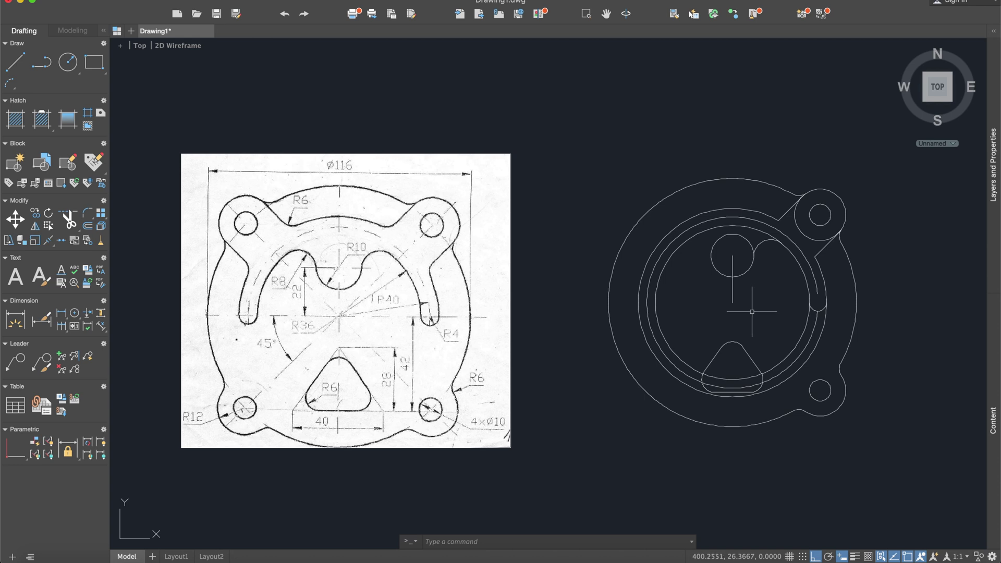
left_click(757, 219)
key("Delete")
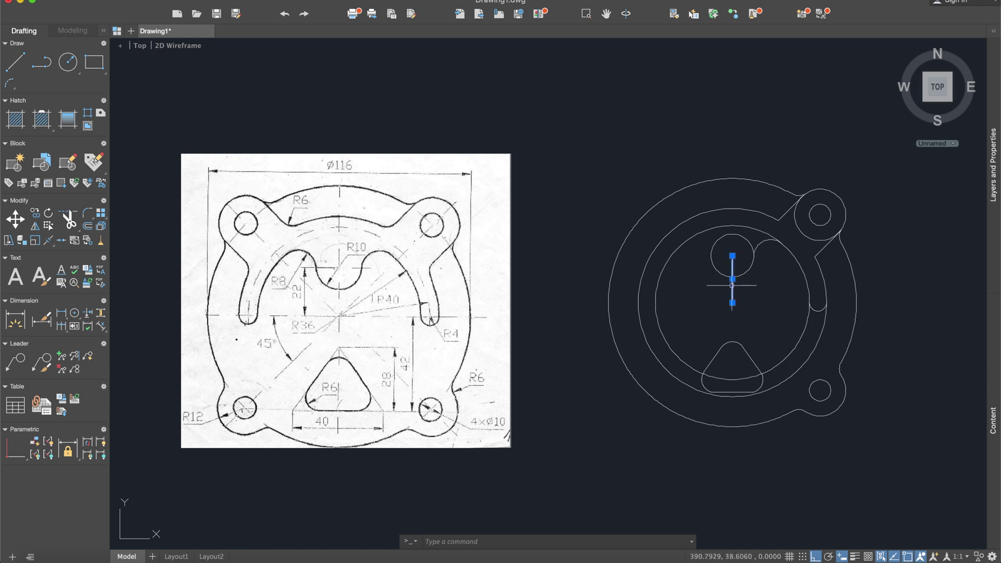
Stretch both ends of the vertical centreline out past the top and bottom of the part
left_click(732, 303)
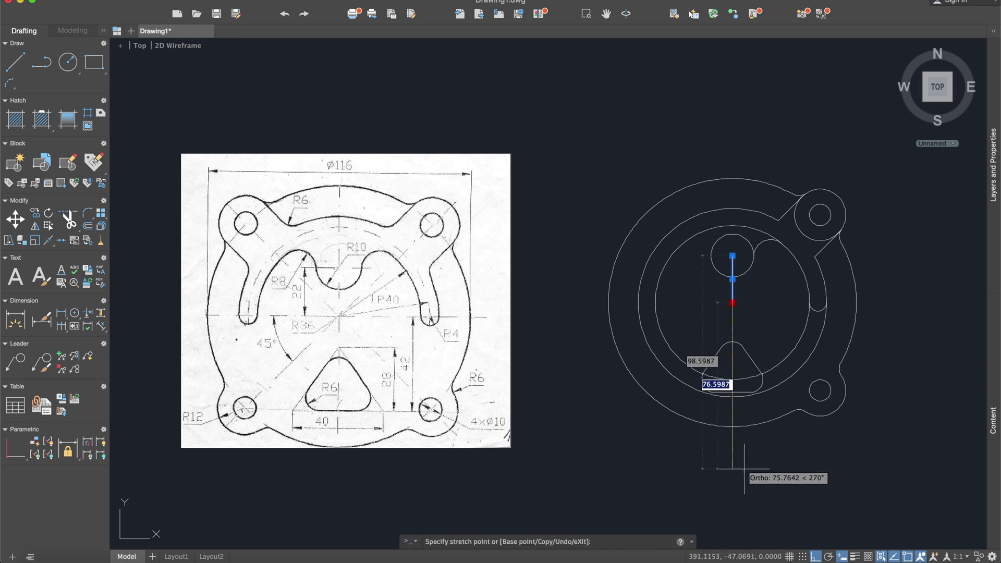
left_click(732, 475)
left_click(733, 256)
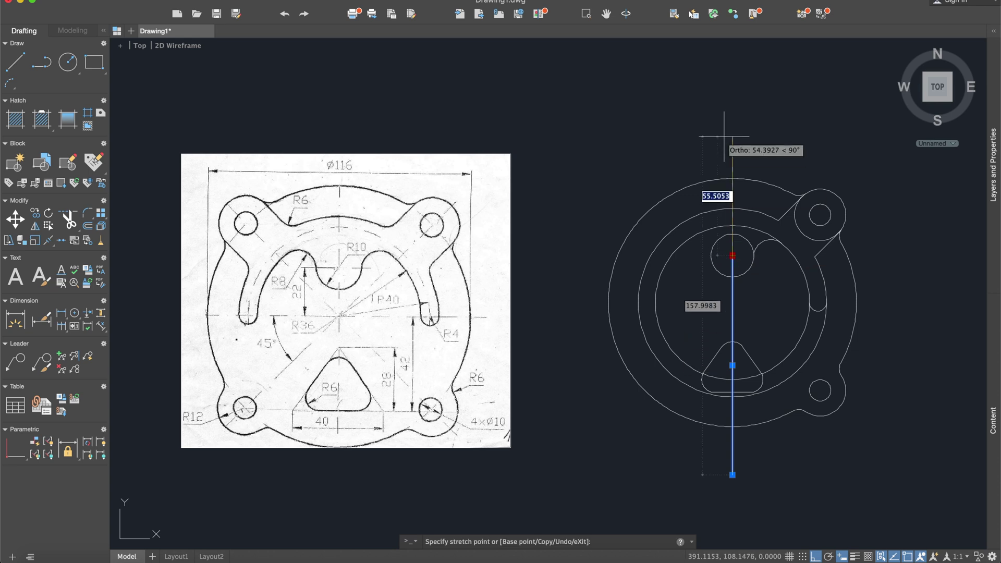
left_click(732, 79)
key("Escape")
Trim the arcs crossing and inside the triangle and the large inner arc, using all geometry as edges
key("Return")
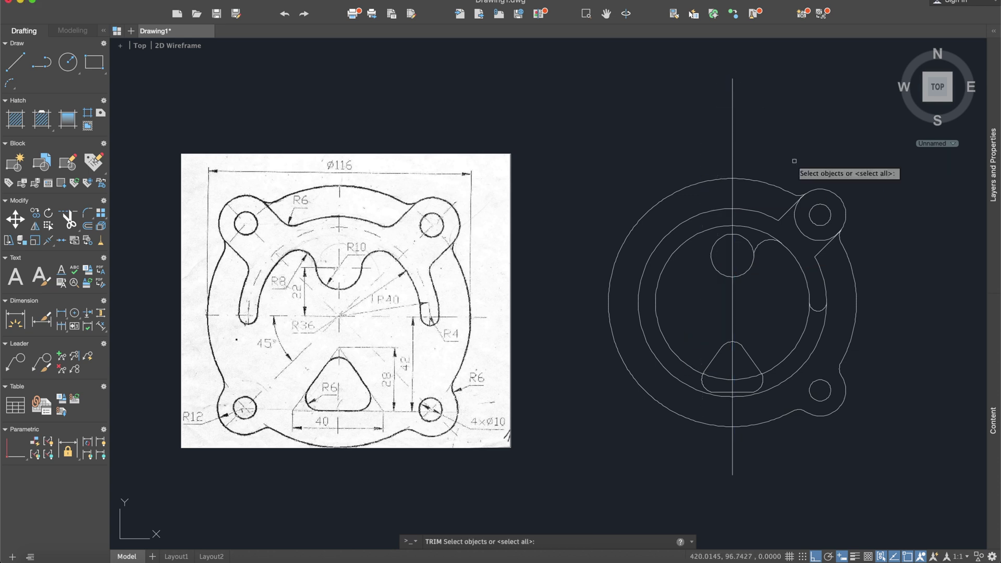
left_click(879, 404)
left_click(613, 124)
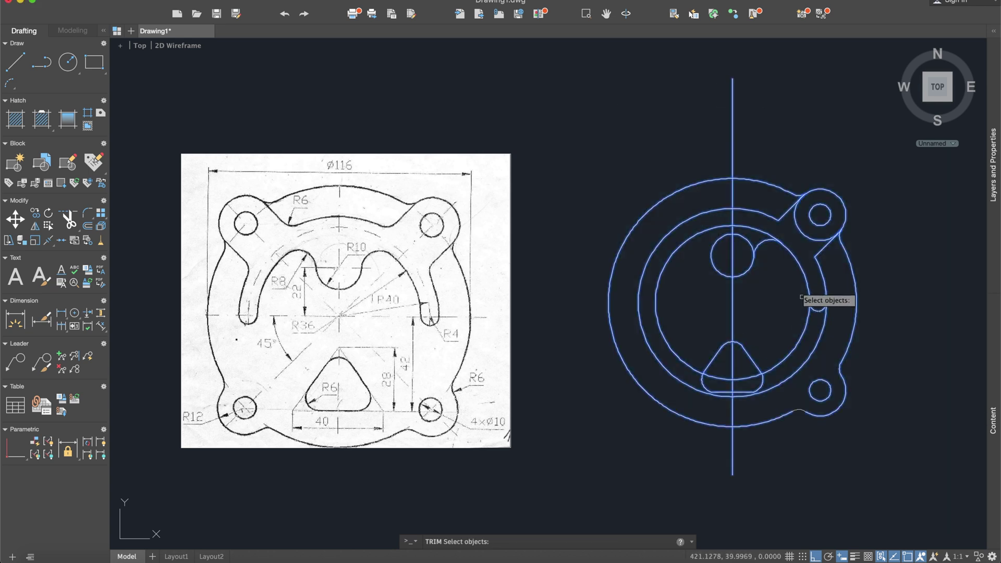
key("Return")
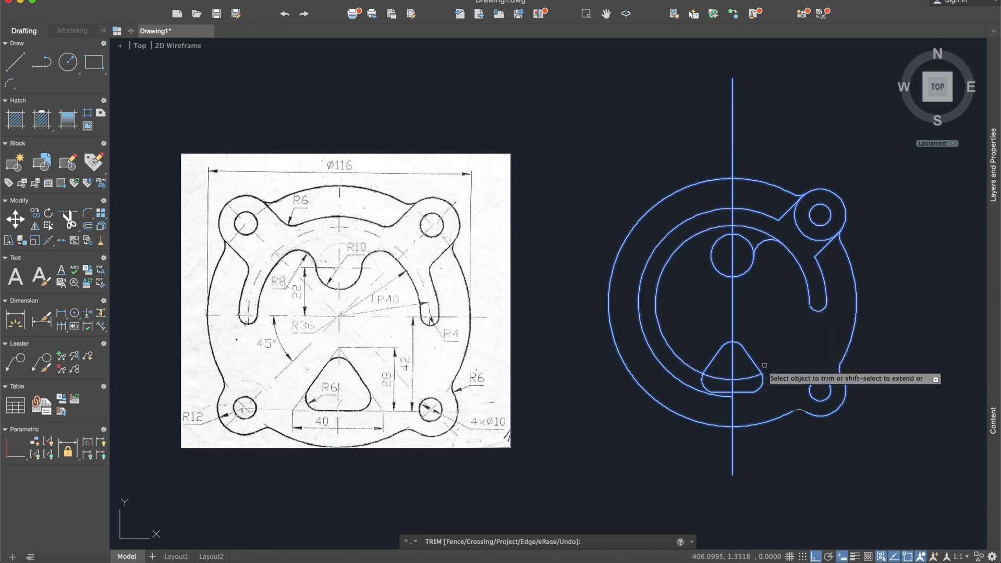
scroll(725, 389, "up", 3)
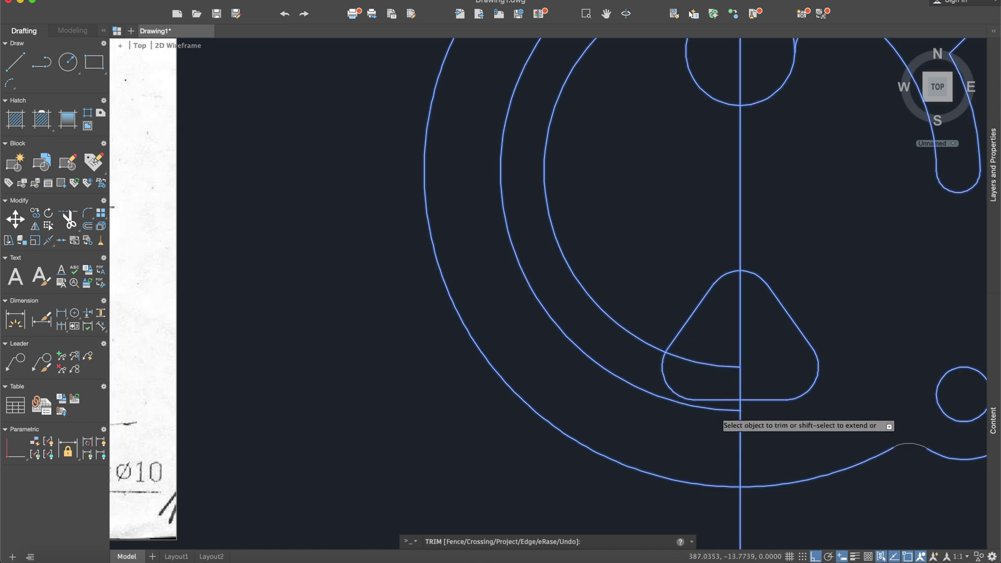
left_click(725, 409)
left_click(725, 367)
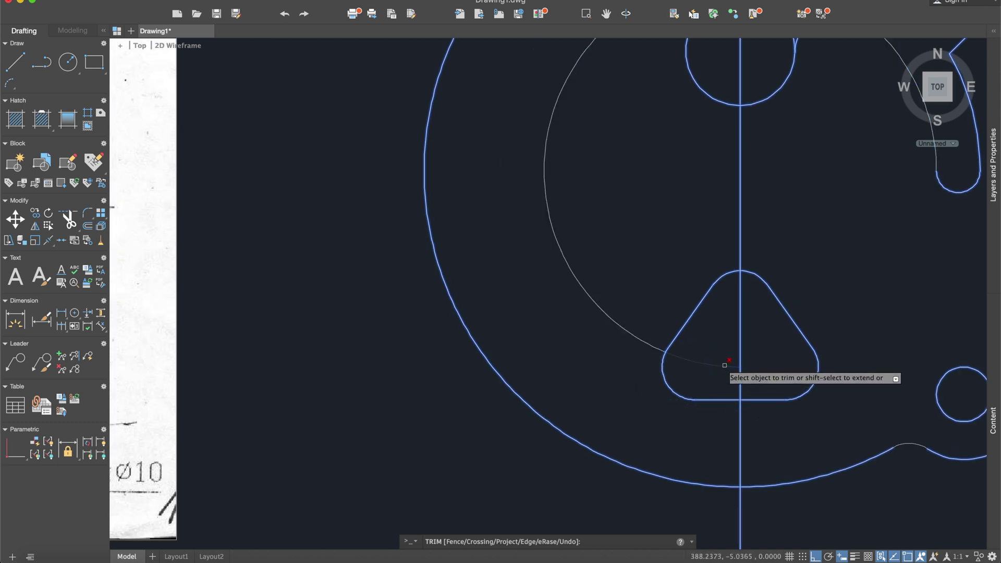
left_click(646, 344)
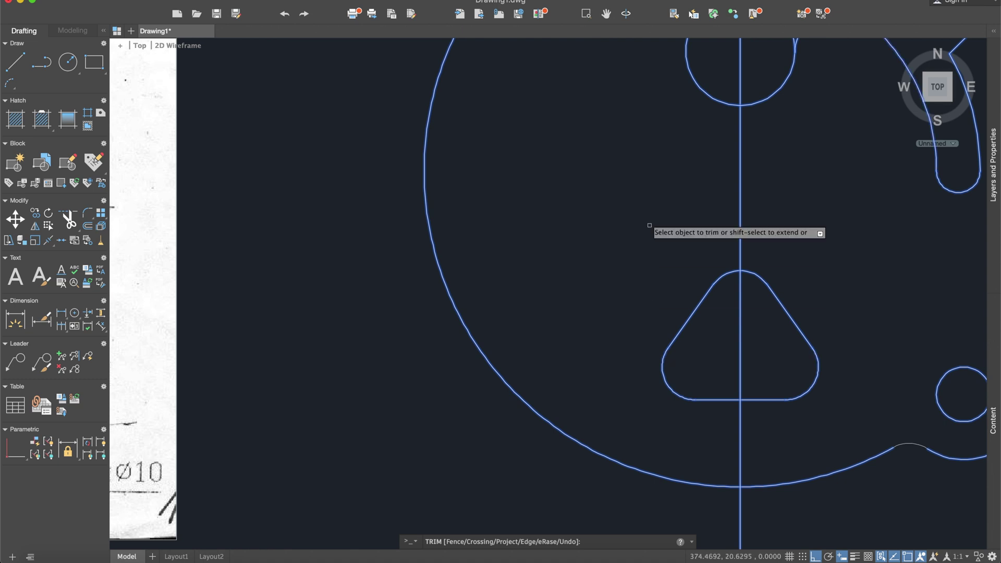
scroll(587, 392, "down", 2)
scroll(588, 392, "down", 2)
middle_click_drag(589, 394, 659, 359)
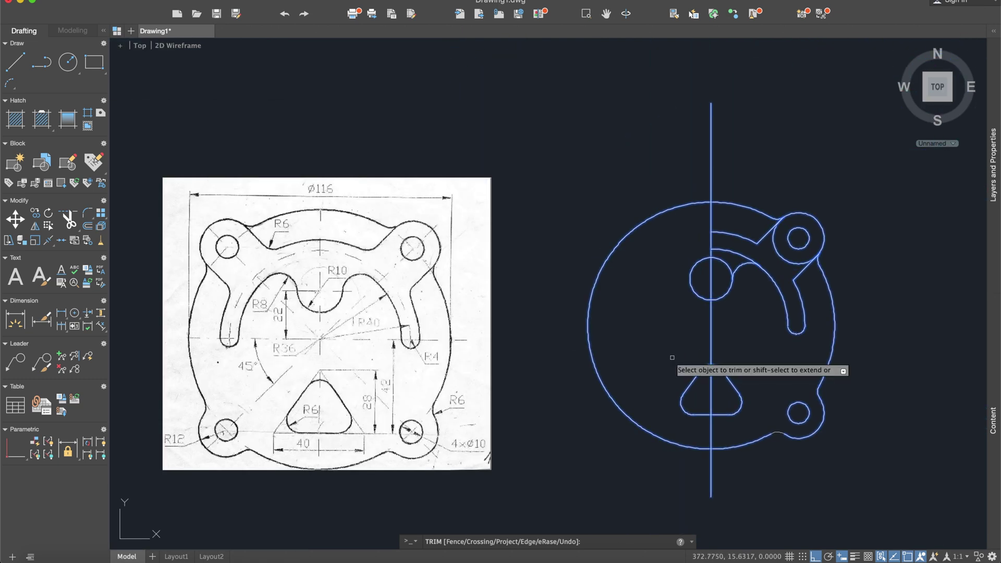
key("Escape")
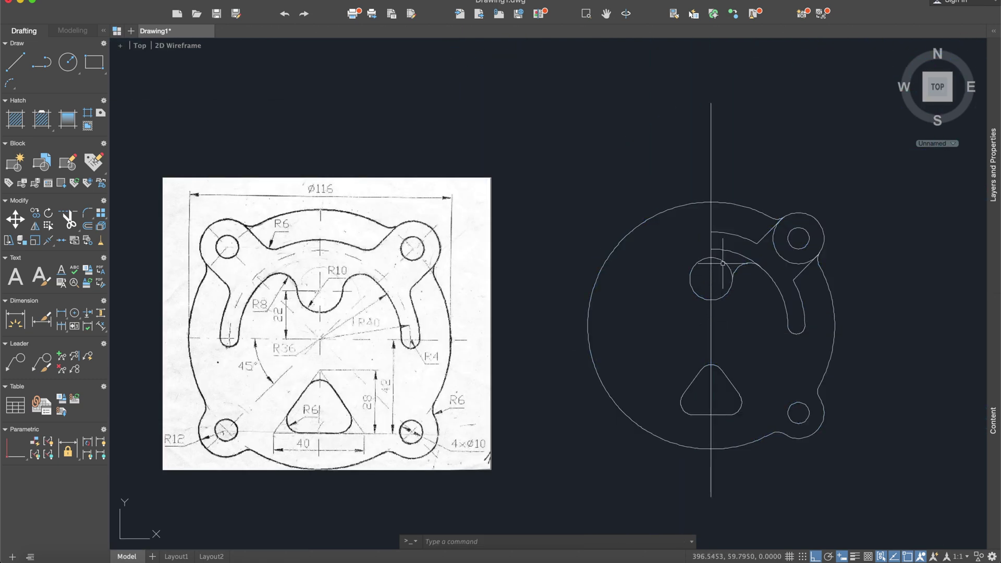
Trim the inner arc near the slot and the triangle's pieces left of the centreline
key("Return")
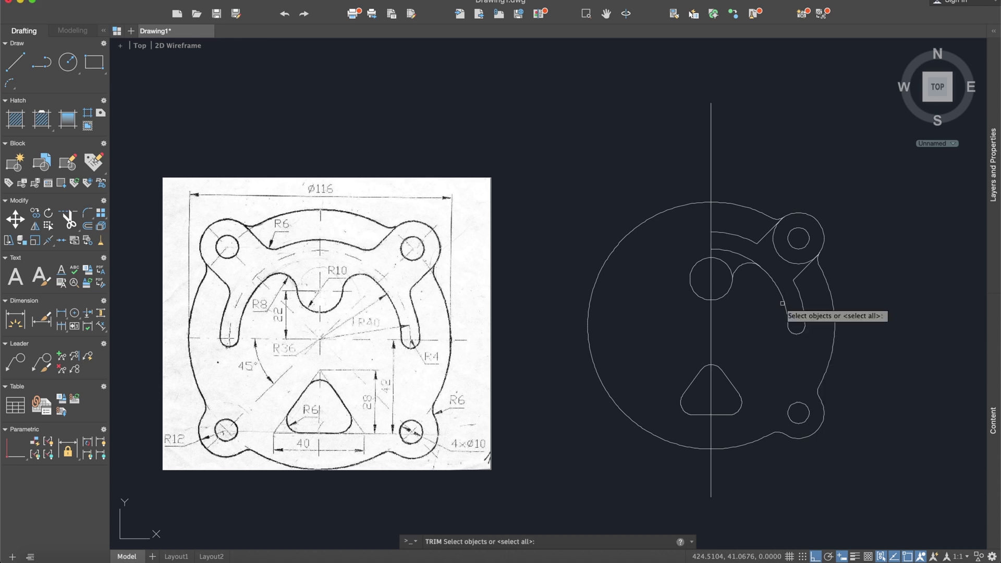
left_click(777, 313)
left_click(655, 161)
key("Return")
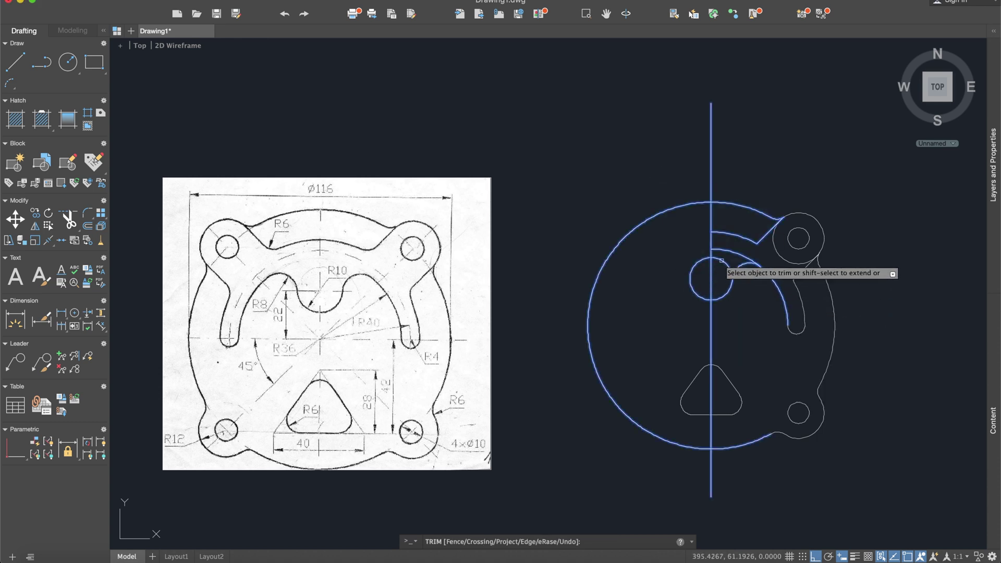
left_click(729, 252)
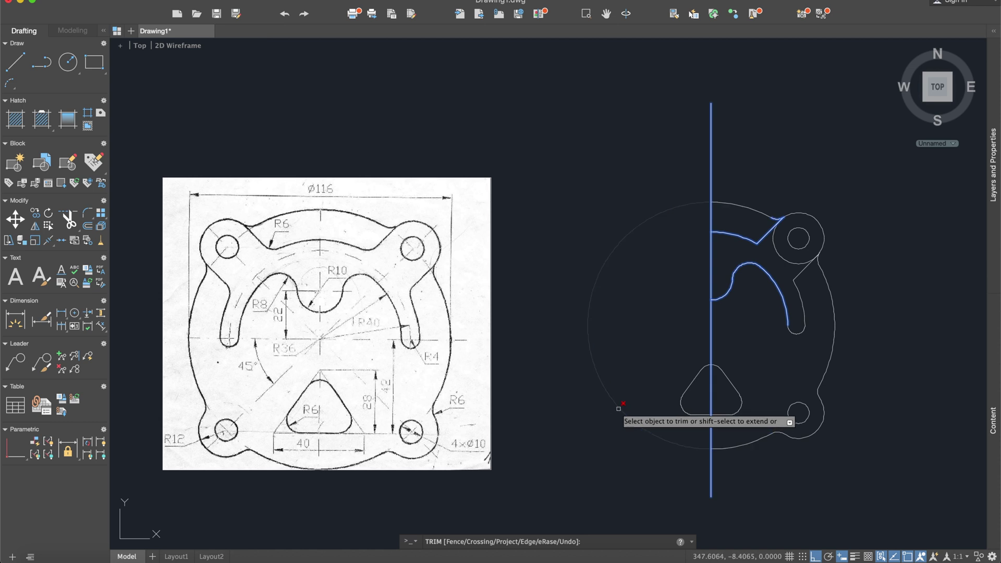
left_click(700, 415)
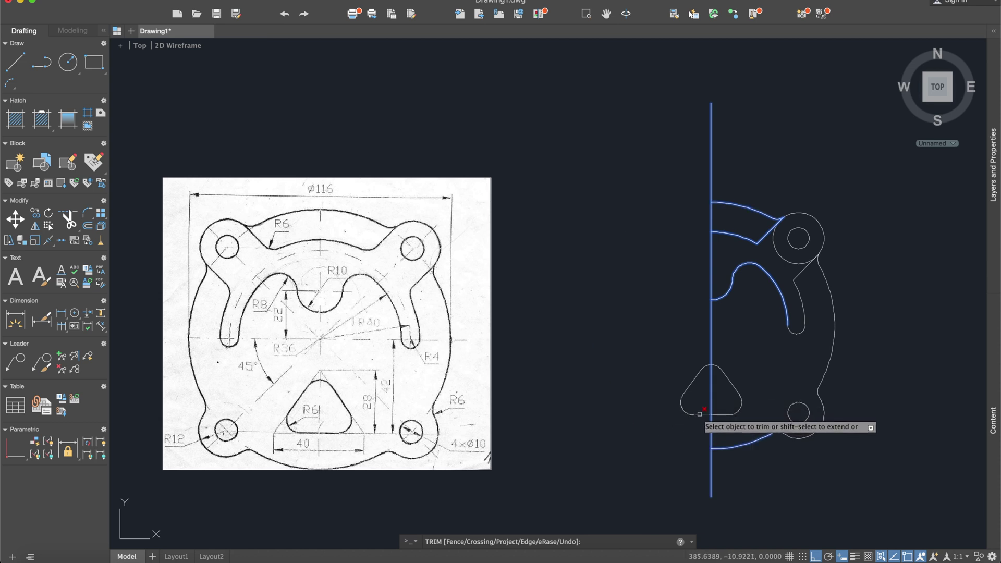
left_click(705, 366)
key("Escape")
left_click(693, 415)
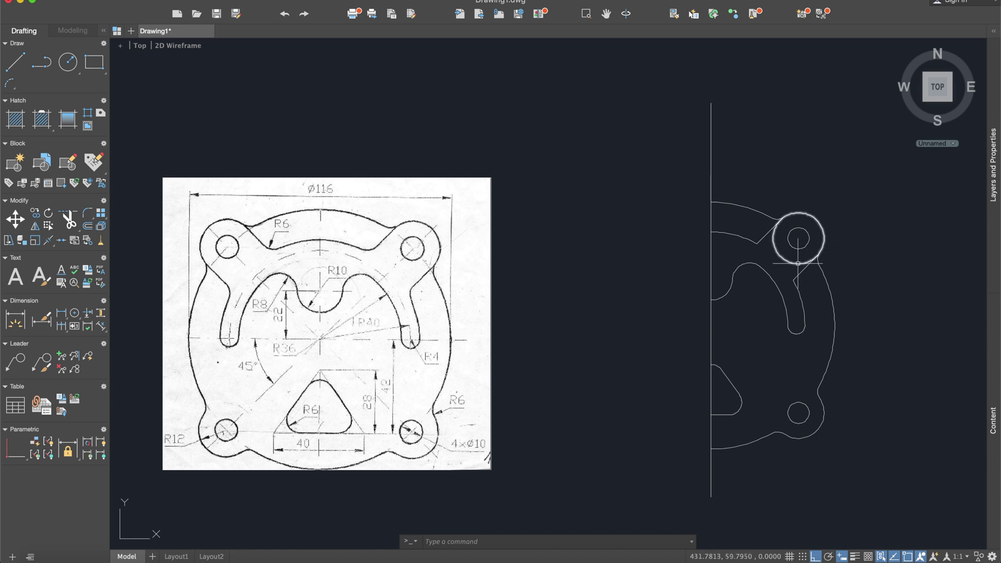
Run TRIM again with the upper-right boss and slot edges as cutting edges
type("trim")
key("Return")
left_click(867, 303)
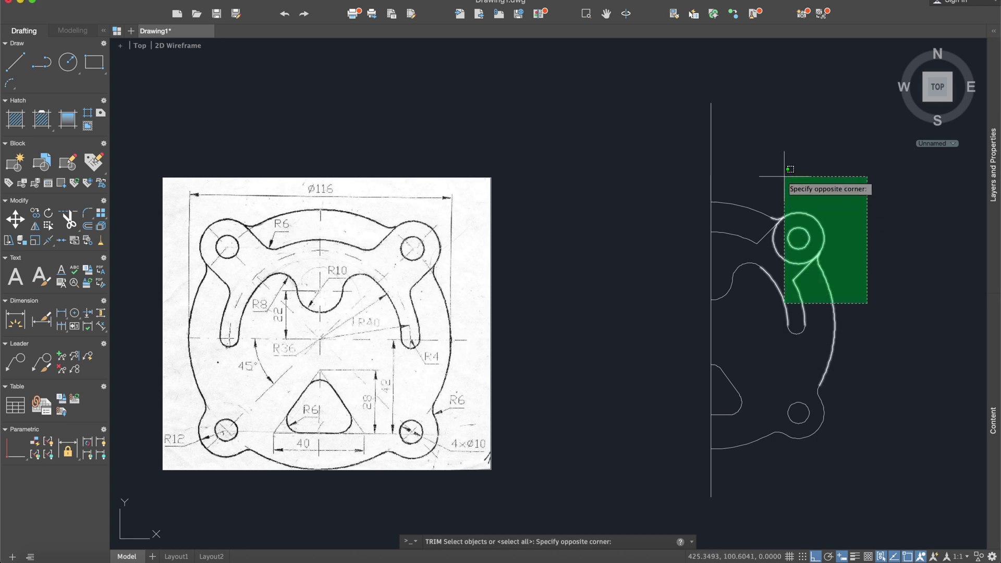
left_click(790, 169)
key("Return")
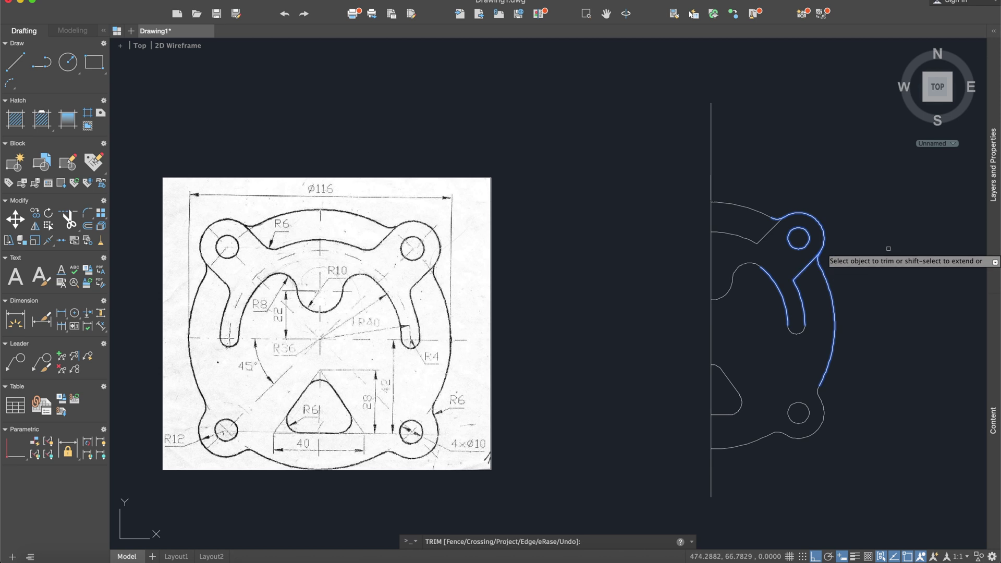
key("Escape")
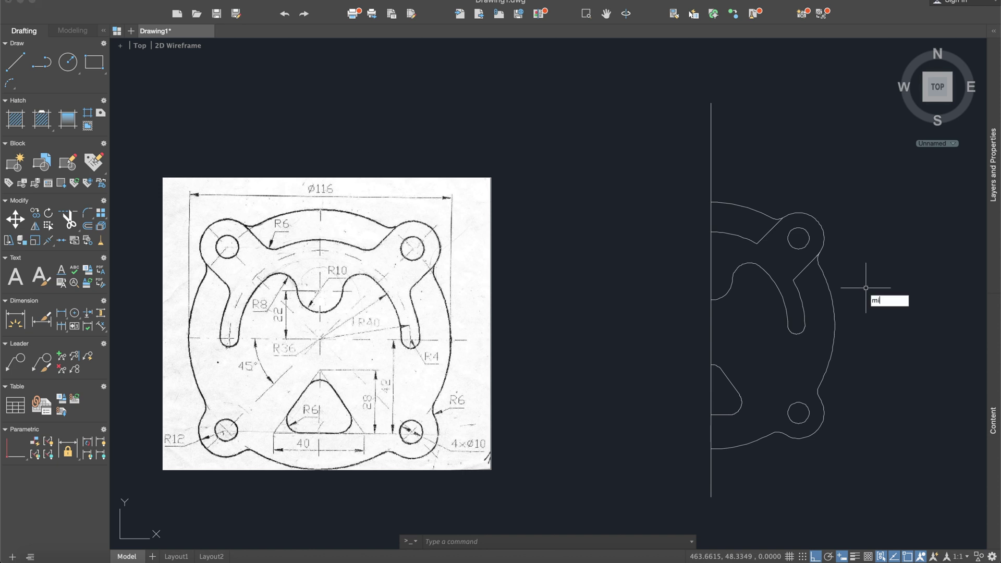
Mirror the right half about the vertical centreline, keeping the original objects
type("mi")
key("Return")
left_click(903, 485)
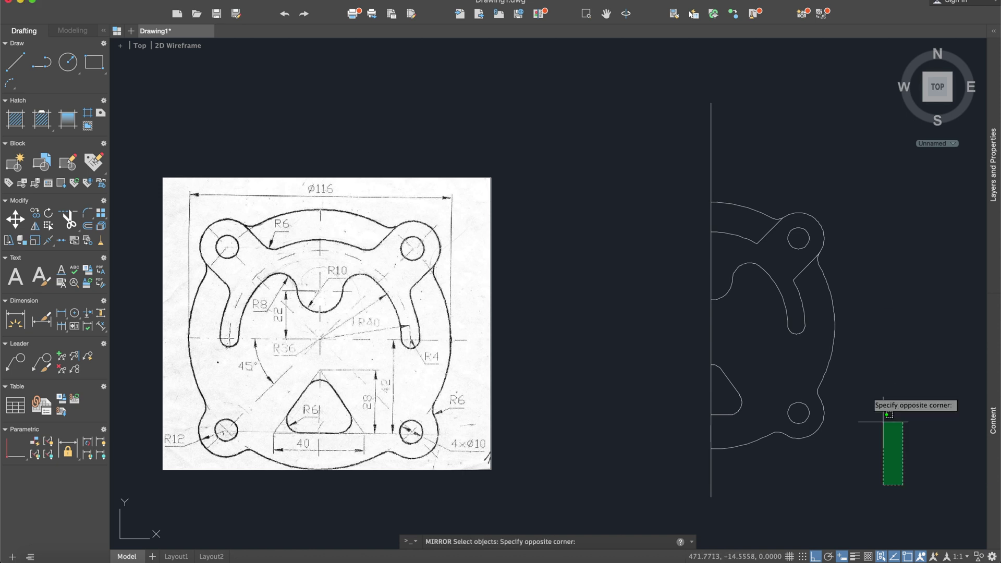
left_click(719, 136)
key("Return")
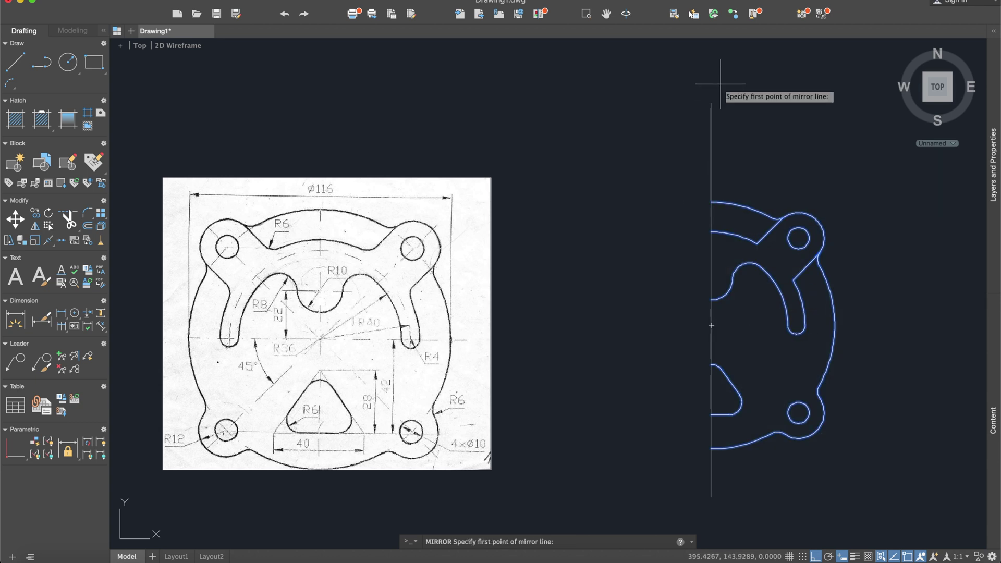
left_click(711, 103)
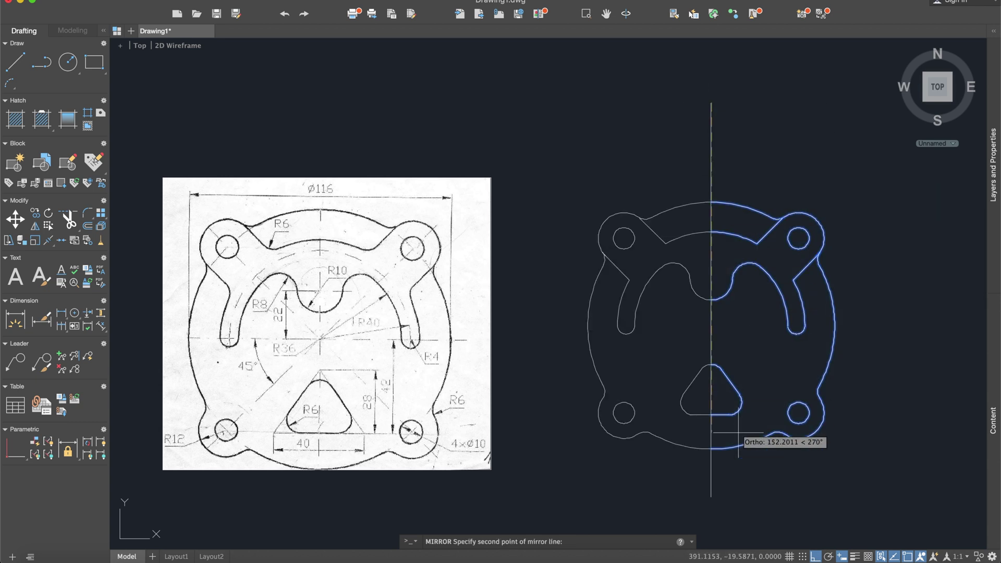
left_click(712, 497)
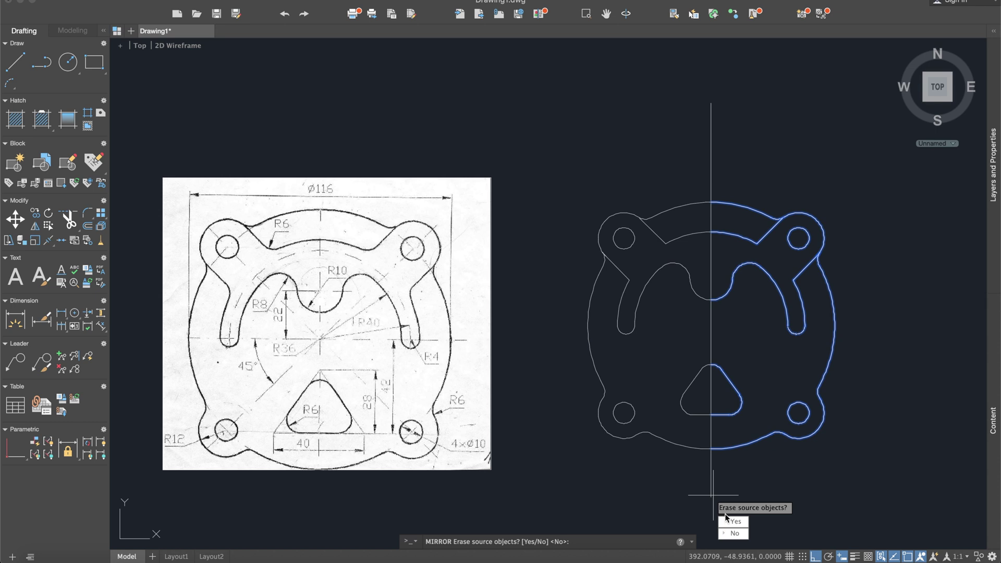
left_click(734, 534)
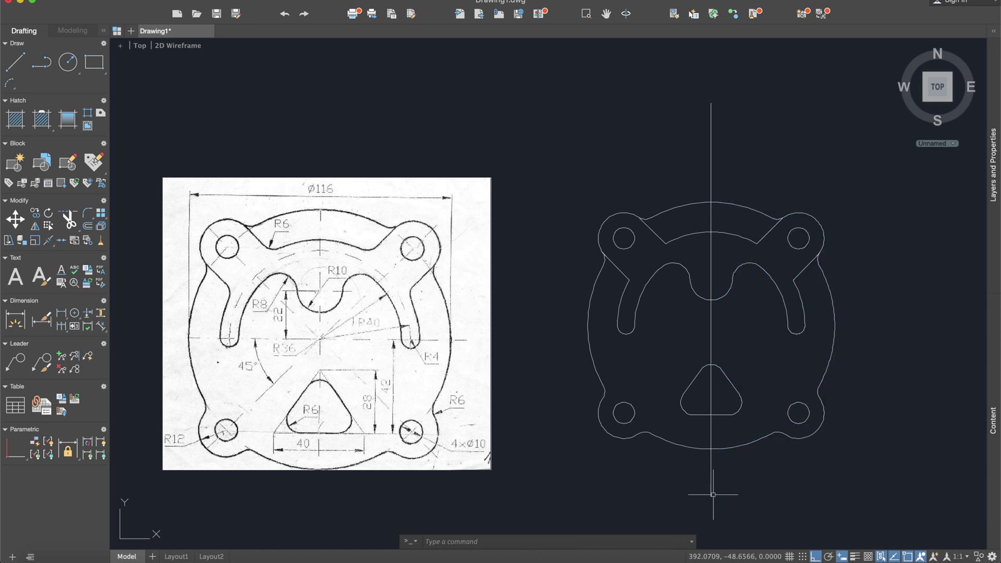
left_click(712, 402)
Delete the vertical centreline and frame the finished flange in view
key("Delete")
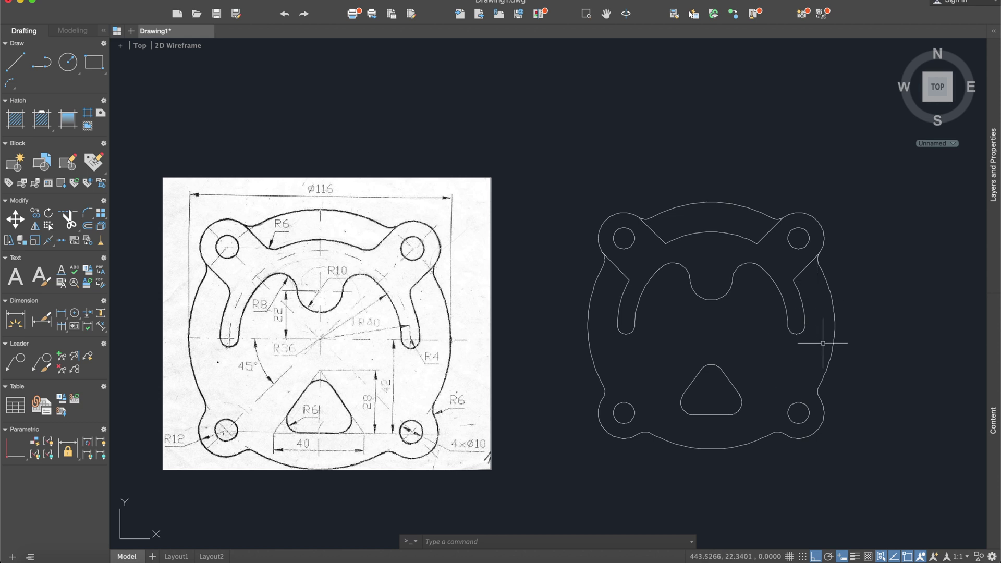
middle_click_drag(839, 359, 845, 340)
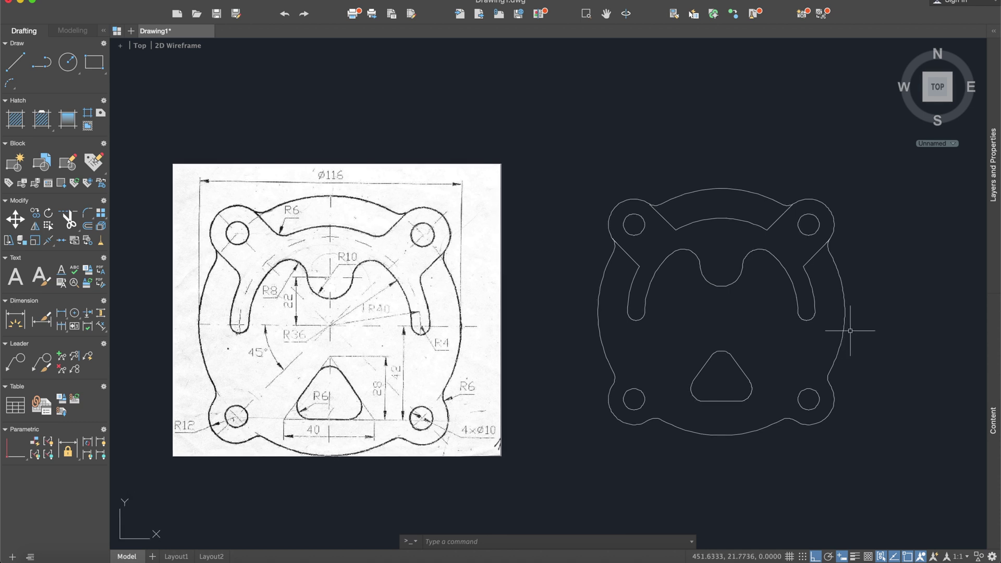